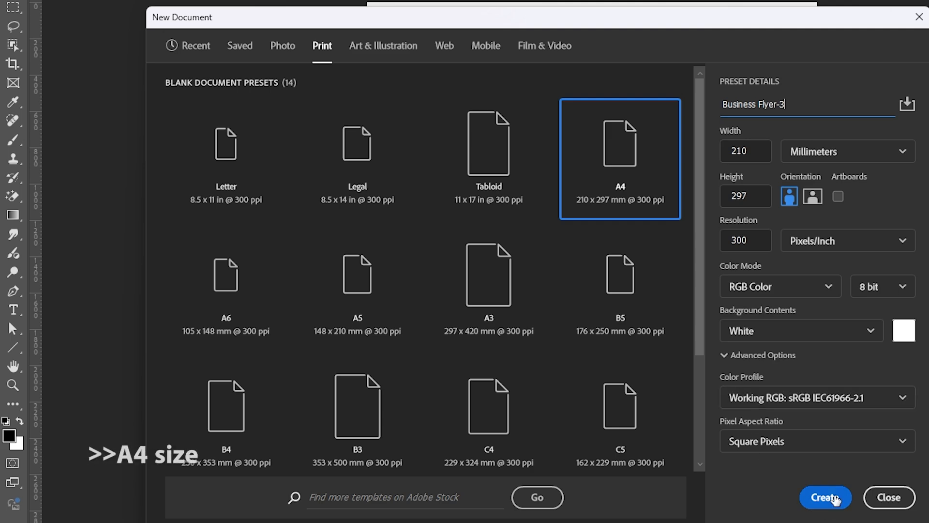
Create an A4 portrait document named Business Flyer-3 at 300 ppi in RGB and save it as Business Flyer-3.psd in the Business Flyer folder
click(825, 496)
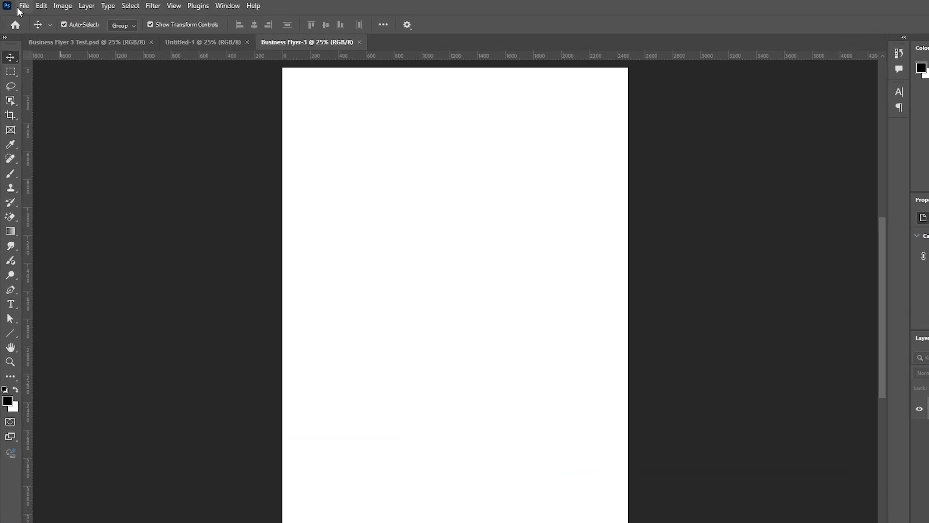
click(19, 5)
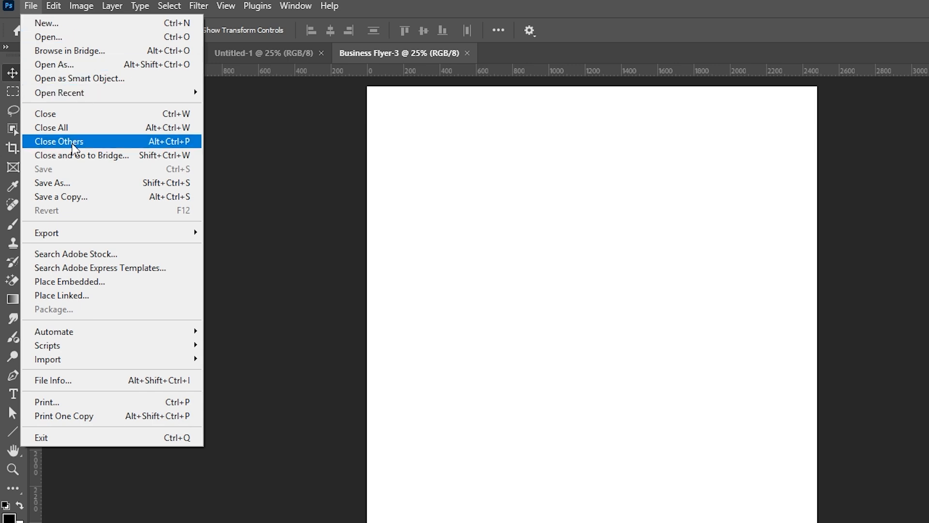
click(58, 183)
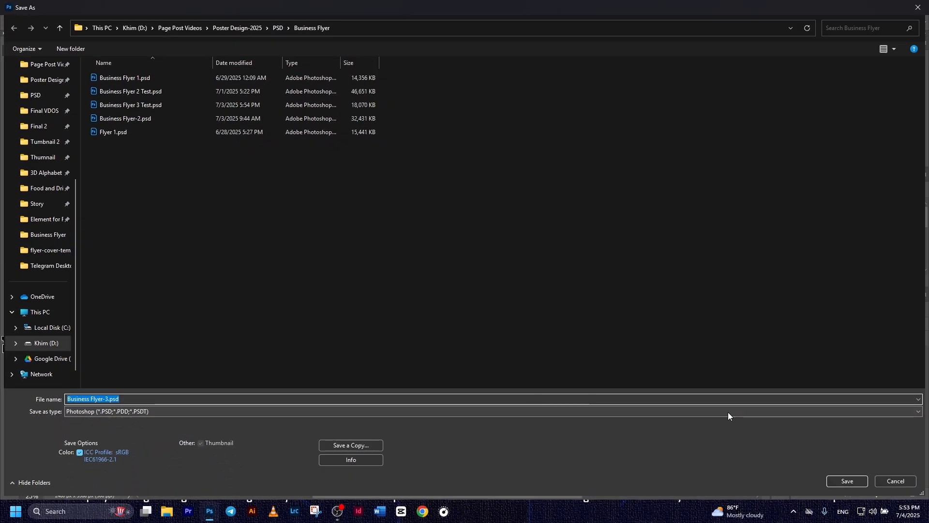
click(847, 481)
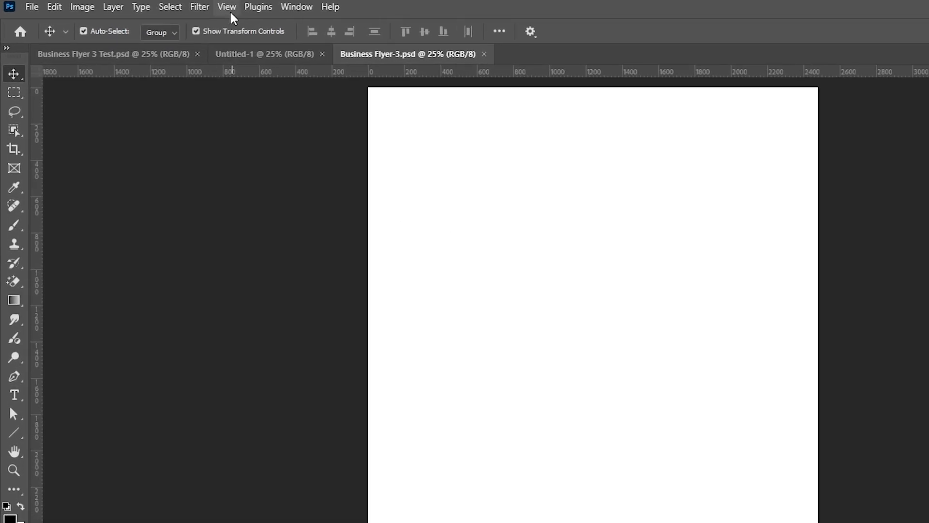
Add a cyan guide layout with 50 px margins on all four sides and no columns or rows
click(153, 8)
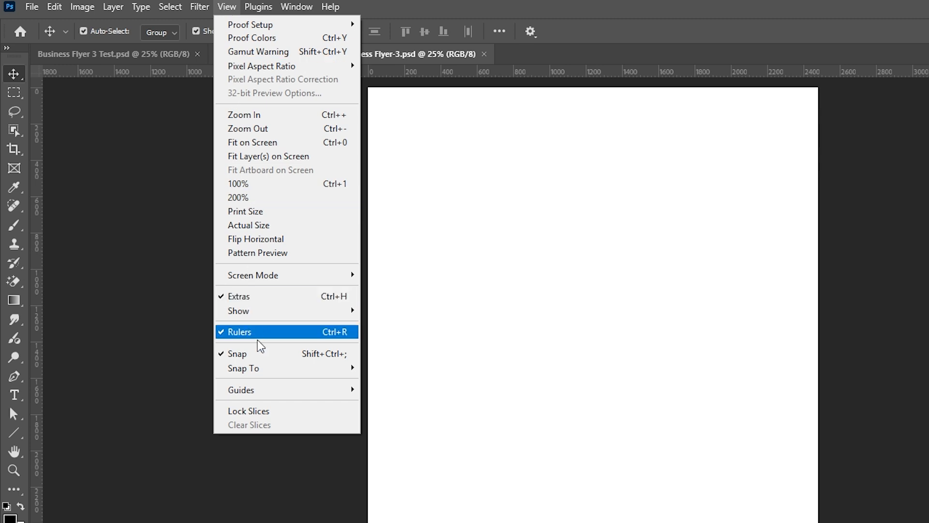
mouse_move(257, 391)
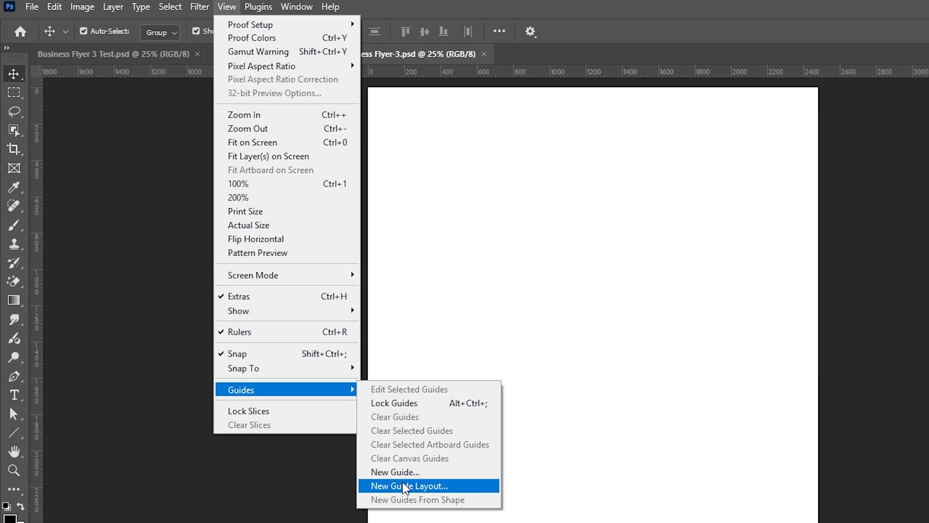
click(420, 486)
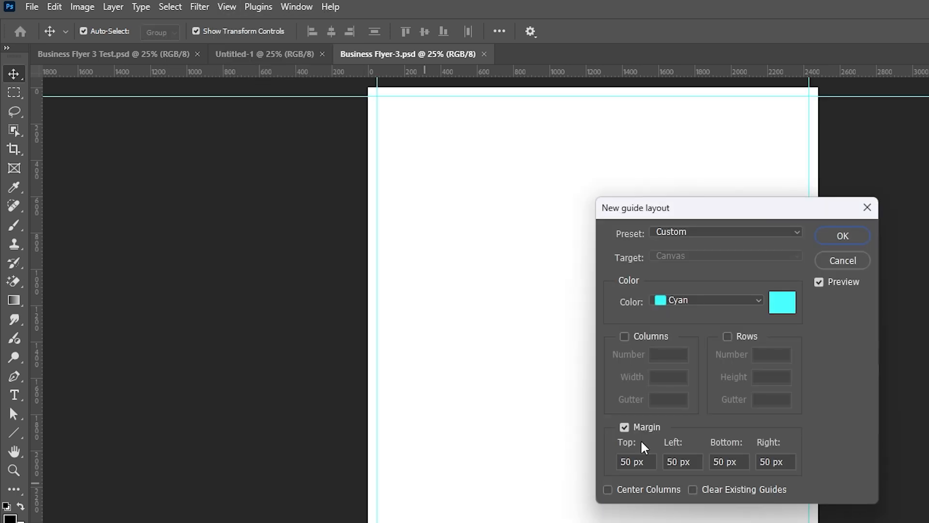
click(560, 417)
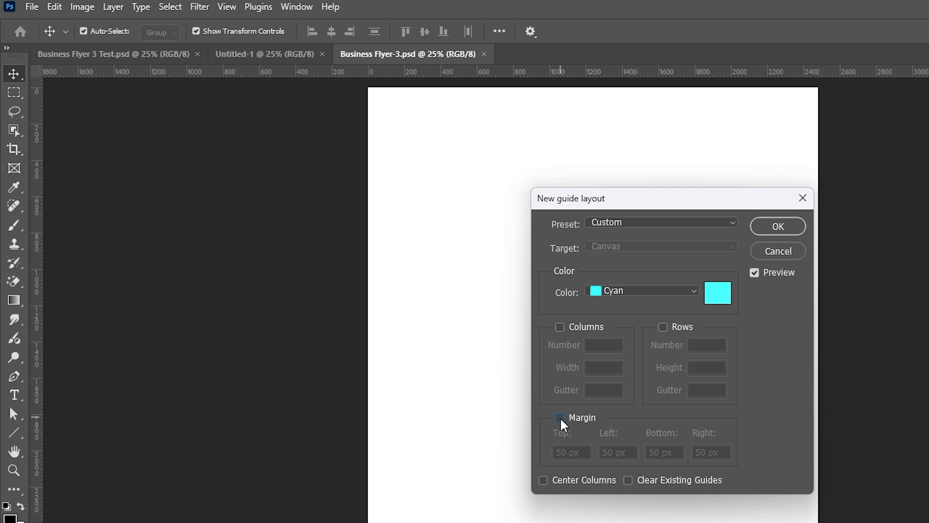
click(560, 419)
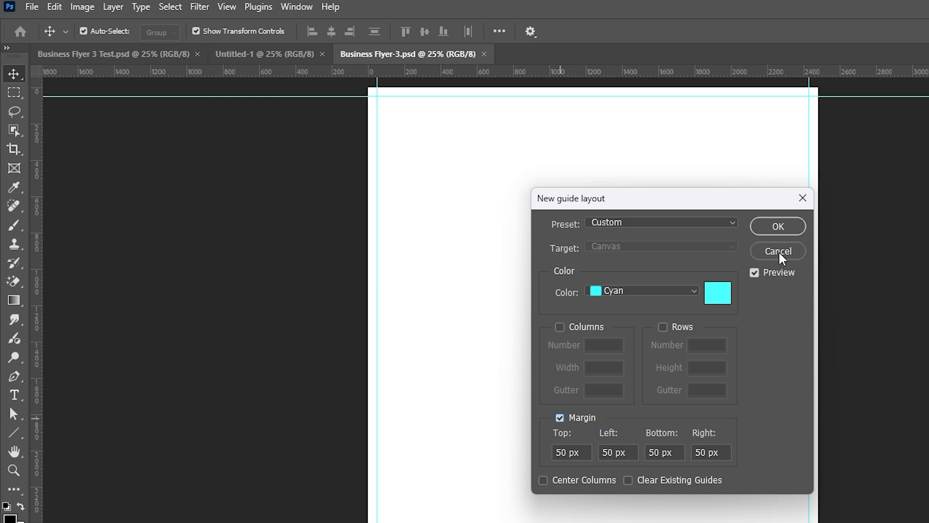
click(777, 227)
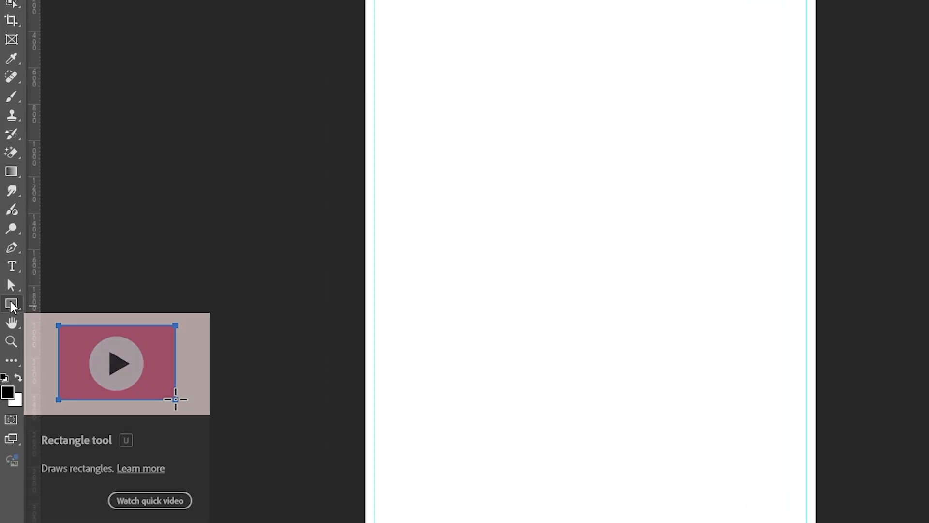
Draw an orange rectangle without stroke, about 1680 × 1006 px, in the middle of the page and slightly round its four corners
click(10, 302)
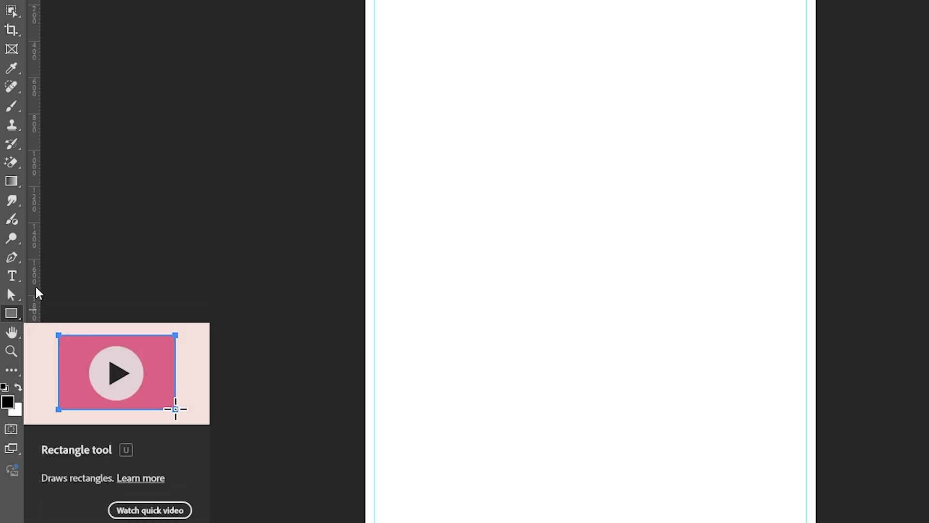
click(212, 29)
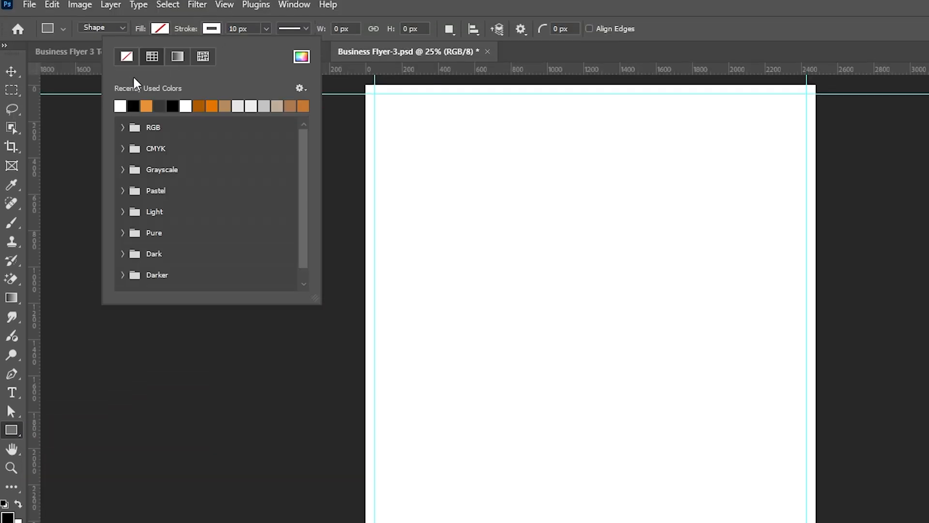
click(160, 29)
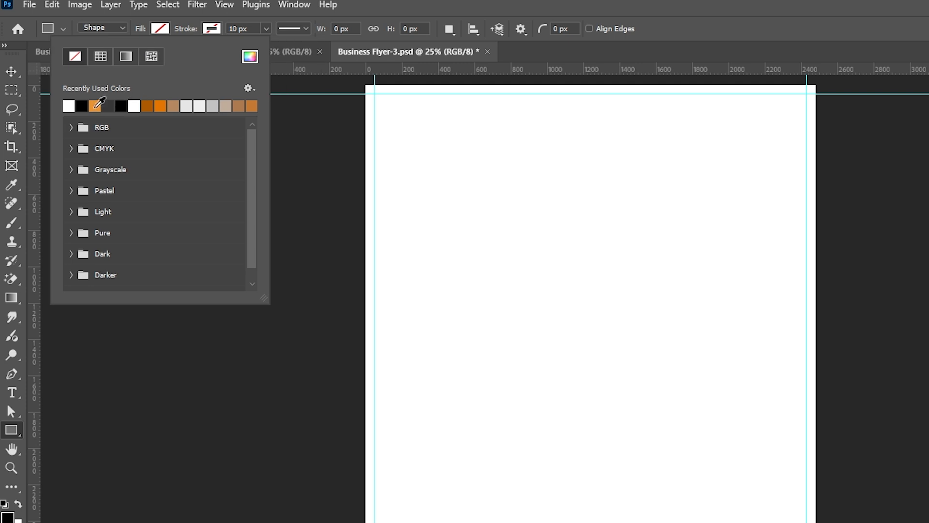
click(97, 106)
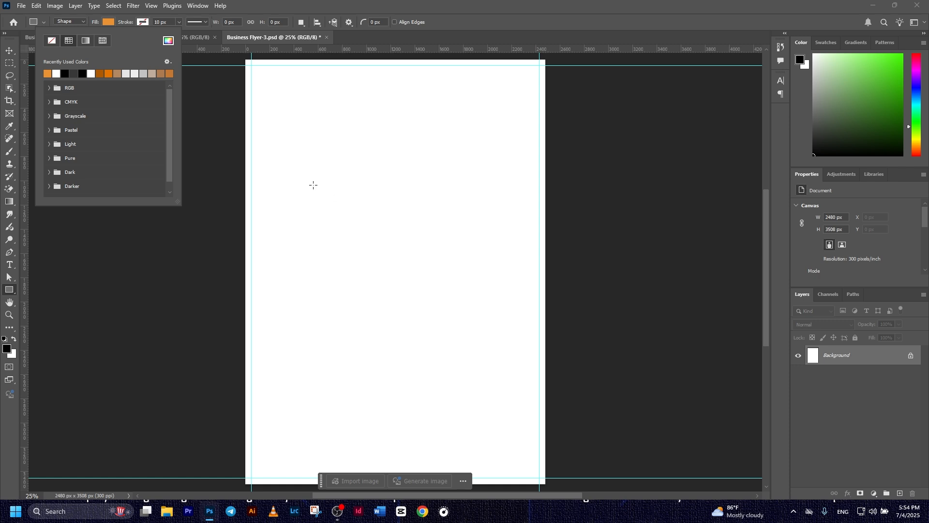
drag(313, 185, 516, 306)
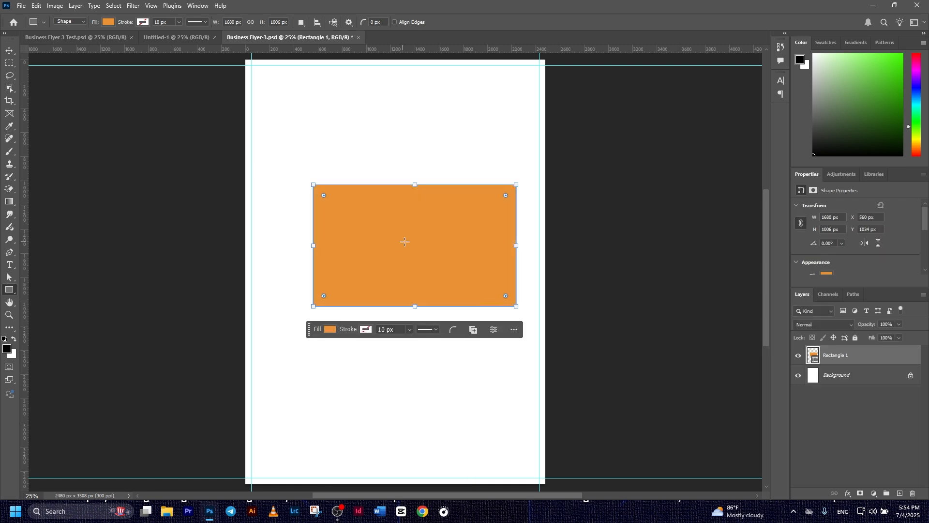
click(453, 330)
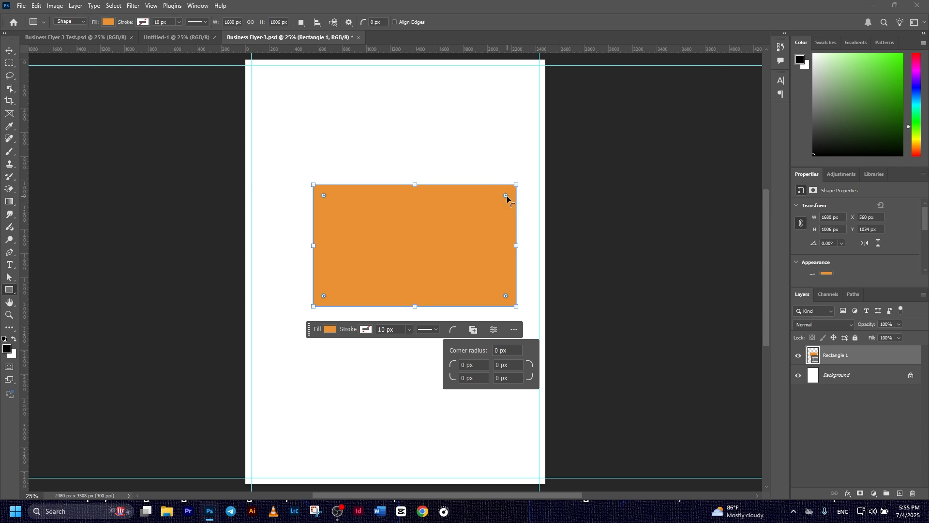
drag(507, 198, 507, 196)
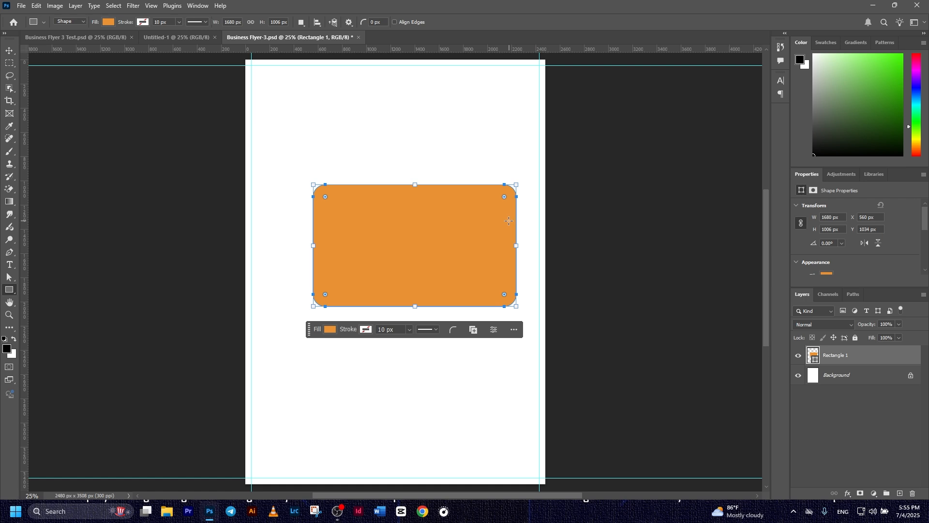
Move the orange rectangle up and partly past the page's right edge, stretching it to about 105% width and 120% height
click(9, 51)
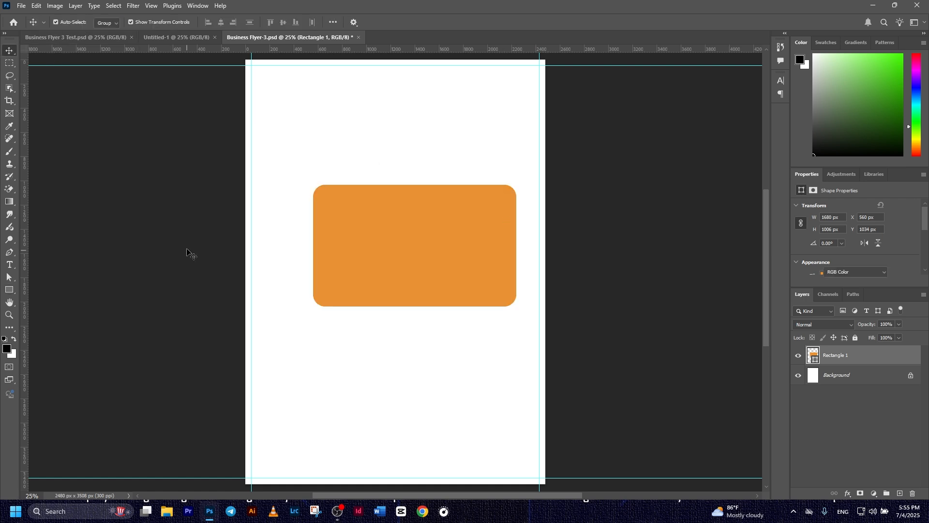
drag(444, 239, 442, 212)
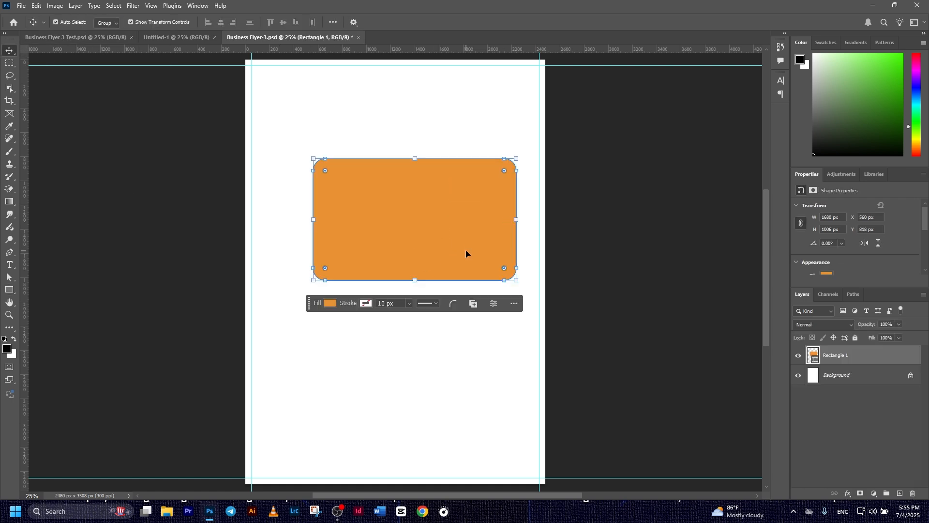
drag(415, 158, 414, 132)
drag(450, 192, 502, 196)
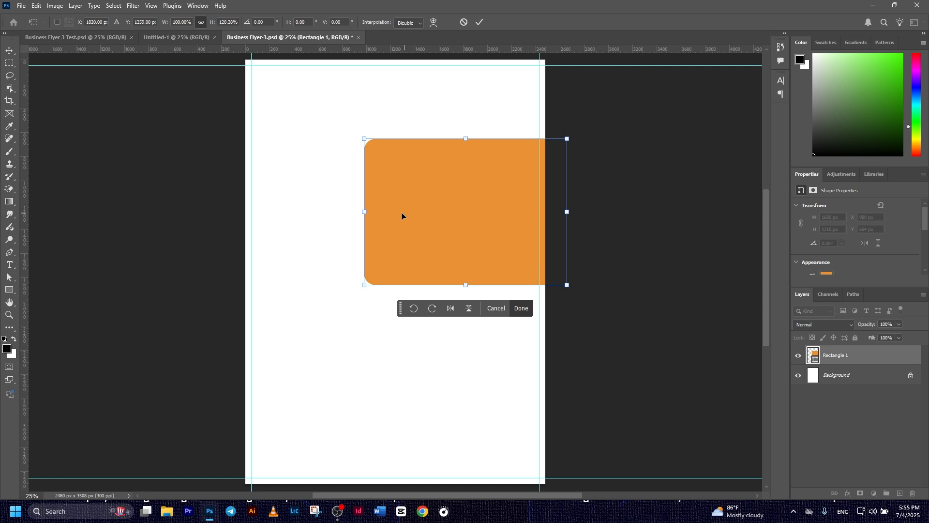
drag(360, 212, 348, 212)
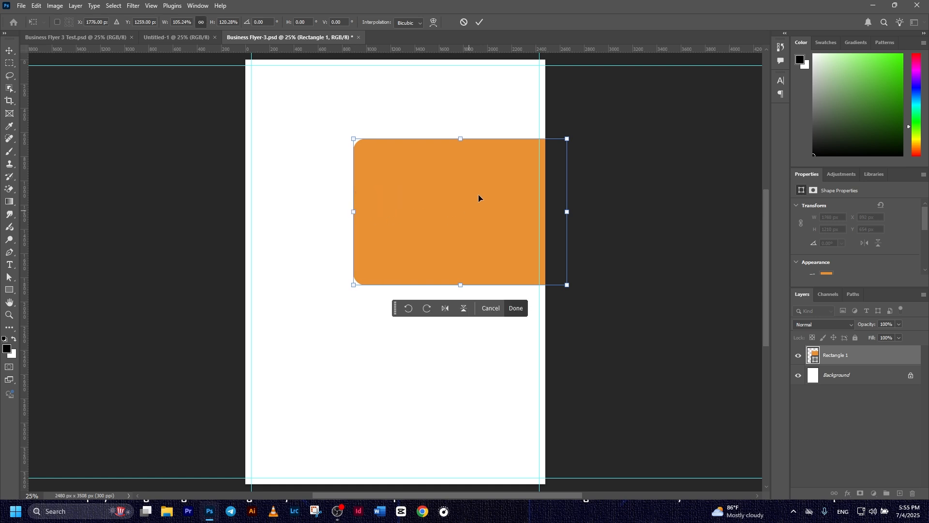
click(479, 22)
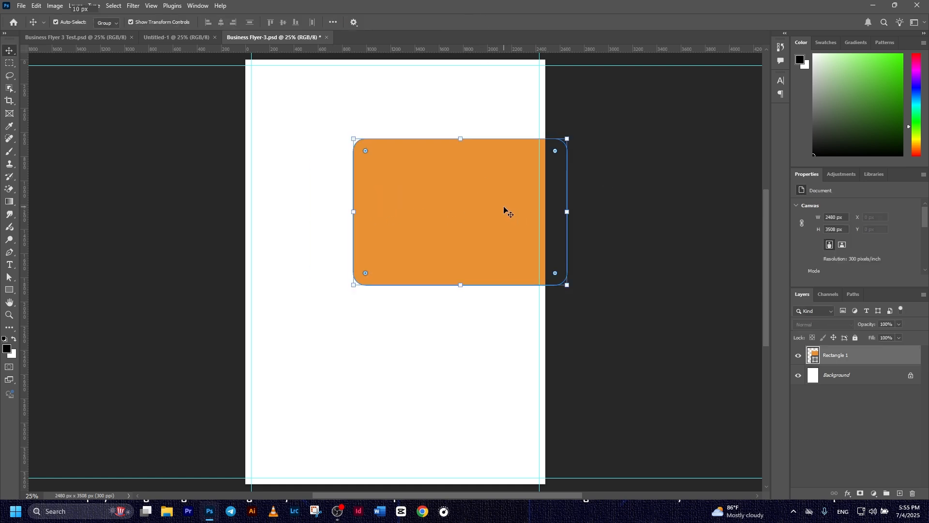
Apply a Perspective transform to the orange rectangle, shifting its top edge left so the sides slant into a parallelogram
key(ctrl+t)
right_click(455, 193)
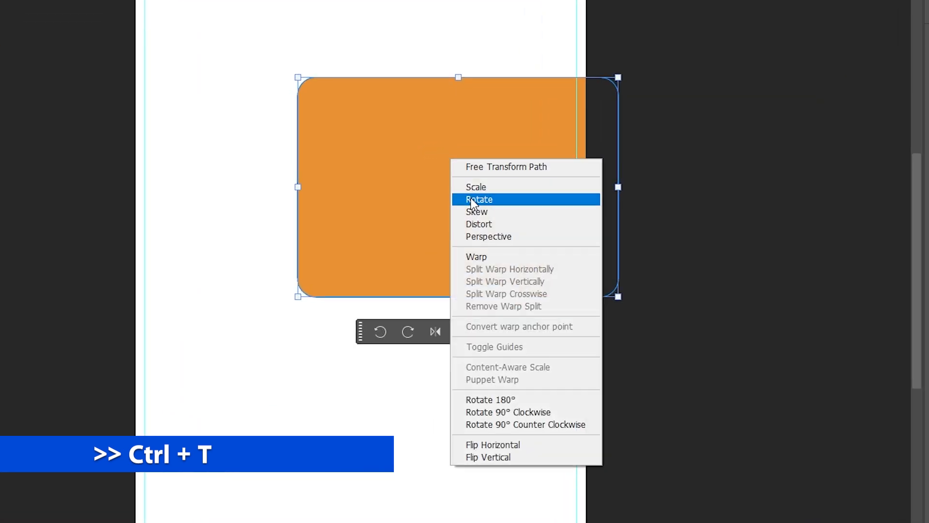
click(482, 237)
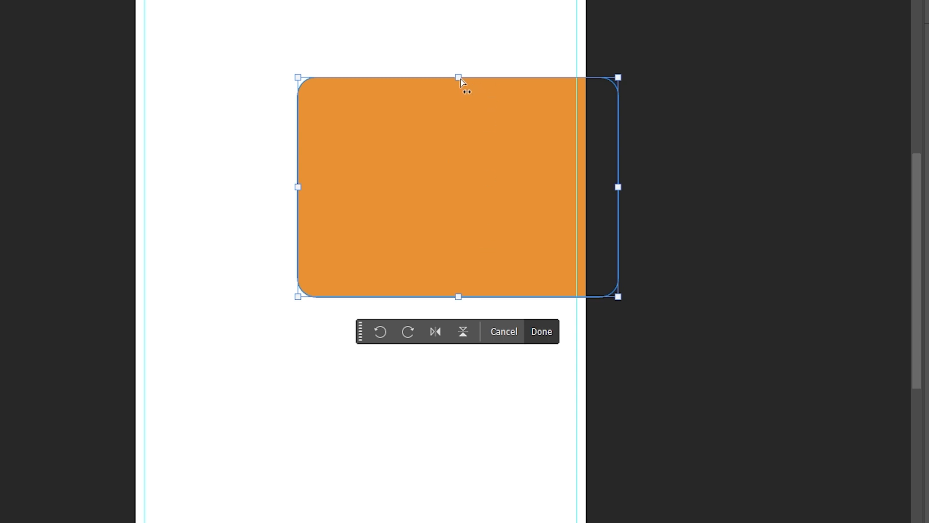
drag(460, 78, 401, 79)
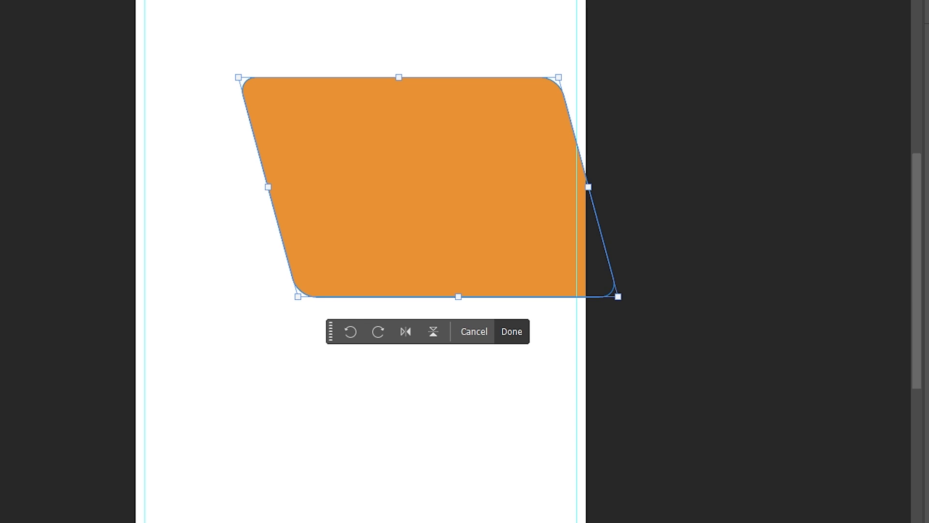
key(Return)
Reposition the slanted shape farther past the page's right edge and a little higher on the page
drag(468, 199, 511, 202)
click(775, 132)
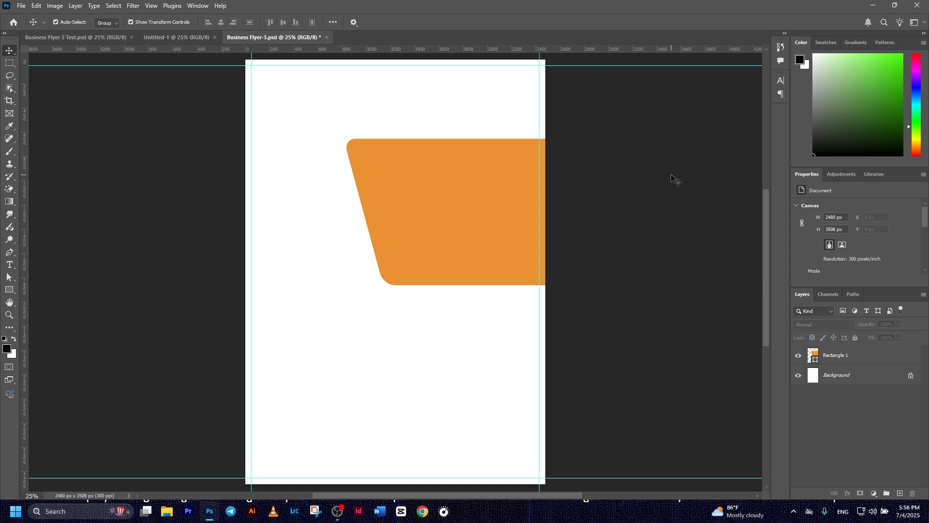
click(504, 197)
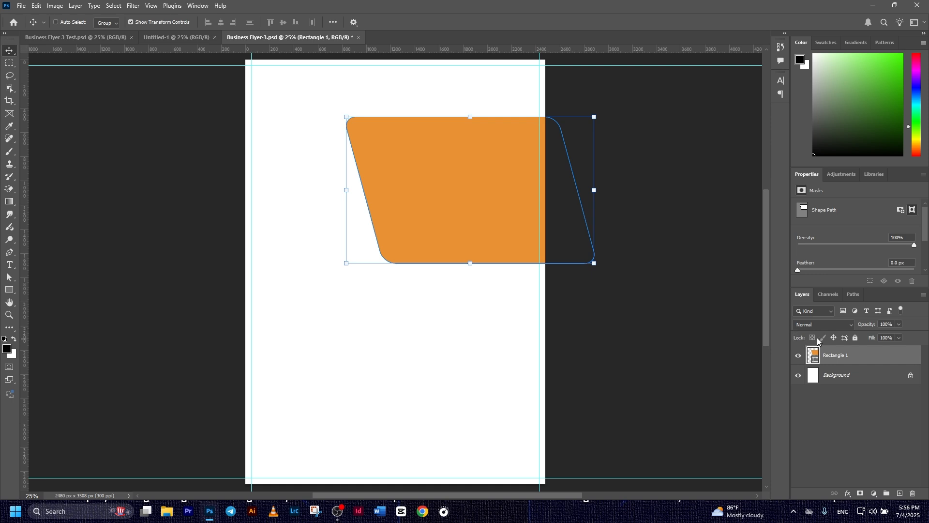
Duplicate the slanted shape, scale the copy to about 91%, and place it past the page's left edge, overlapping the original
key(ctrl+j)
drag(594, 117, 572, 130)
drag(491, 183, 319, 176)
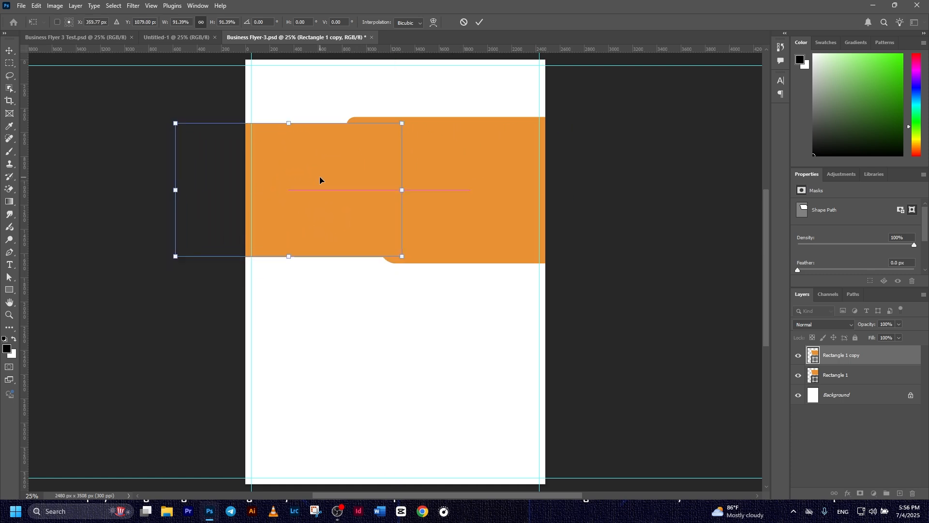
click(480, 22)
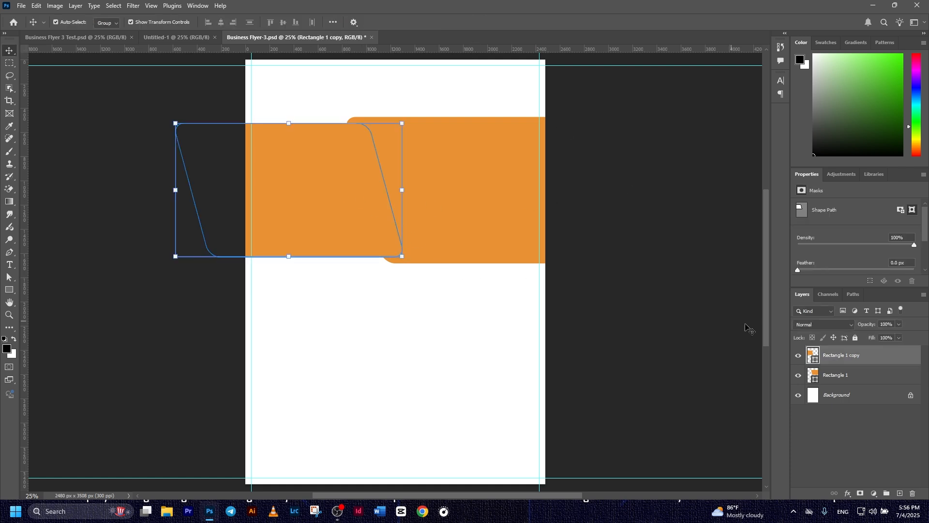
Set the opacity of the smaller slanted shape's layer to 80% and duplicate that layer
click(882, 325)
text(8)
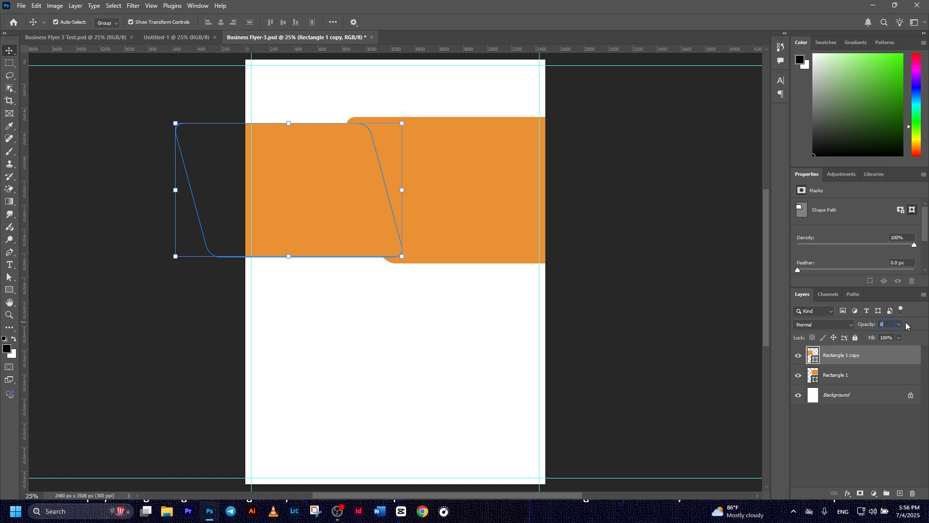
text(0)
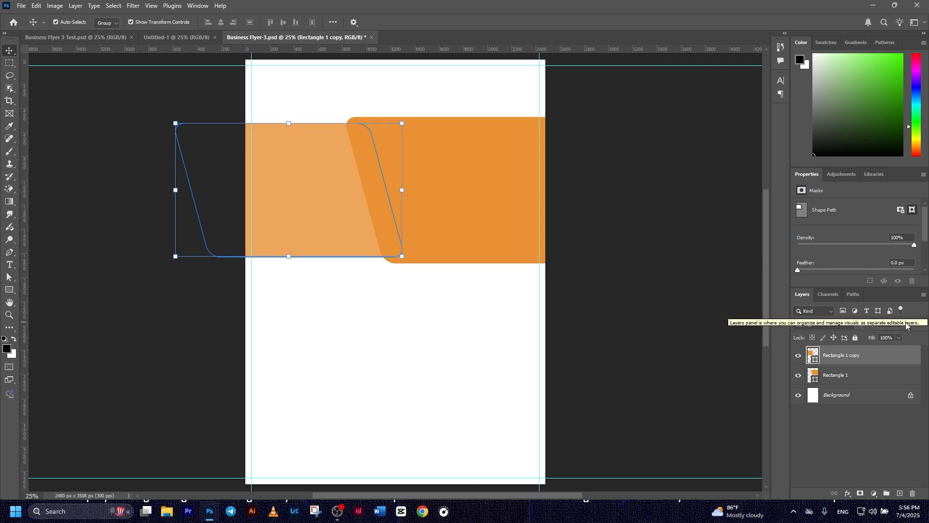
click(648, 247)
click(871, 356)
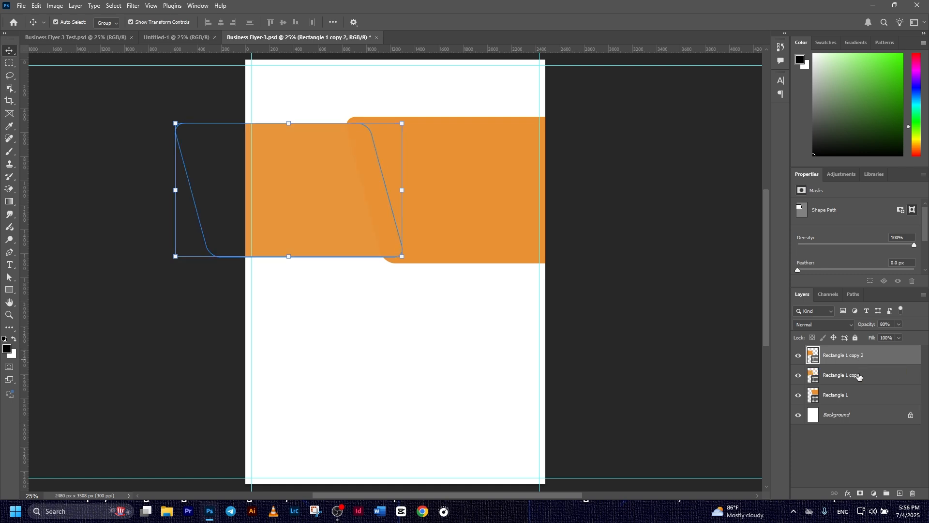
click(716, 357)
Remove the fill from the lower of the two smaller slanted shapes and give it a white 10 px stroke
click(866, 383)
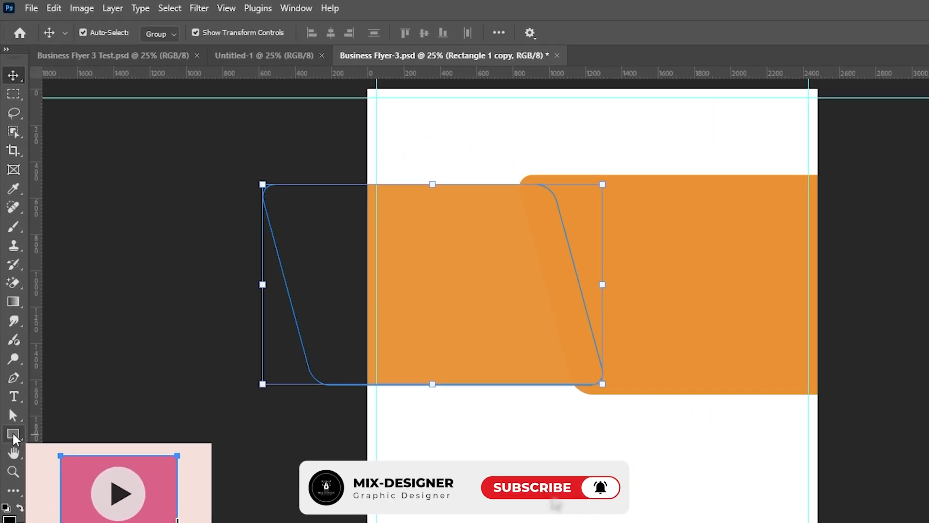
click(9, 289)
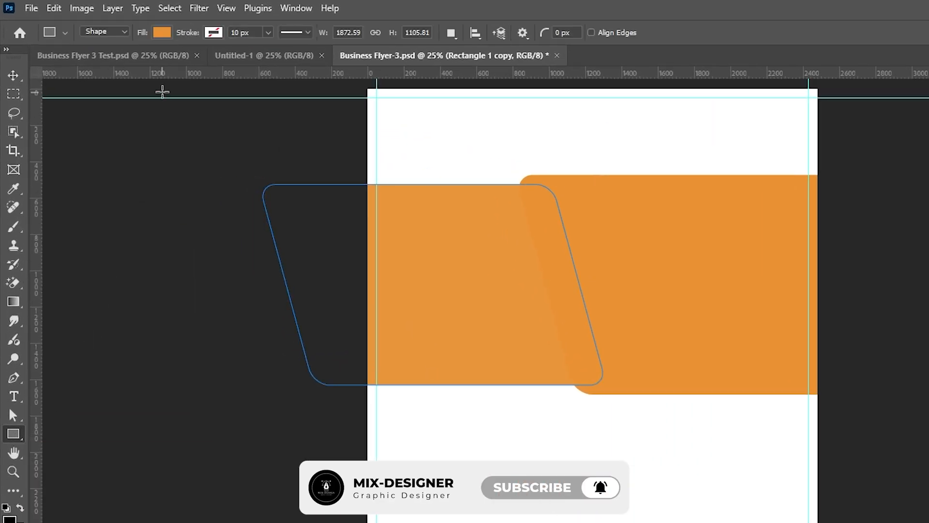
click(162, 32)
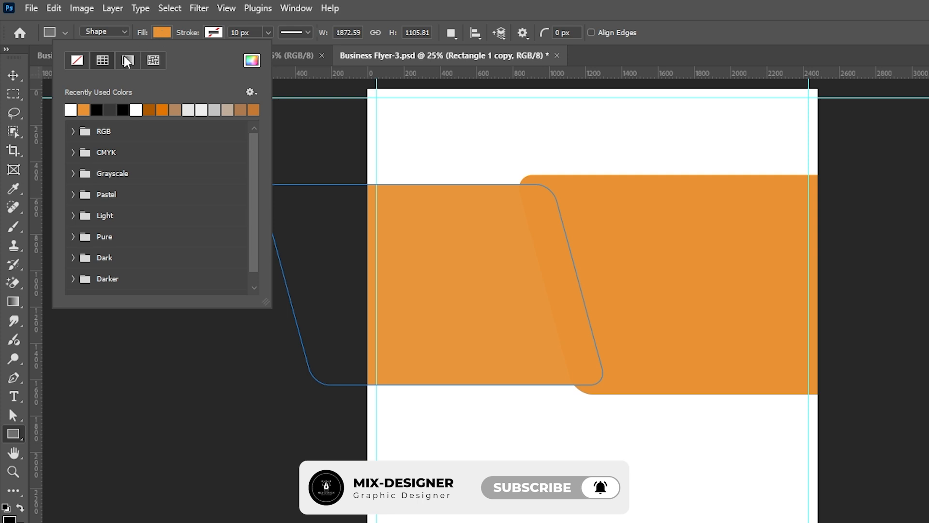
click(77, 60)
click(213, 33)
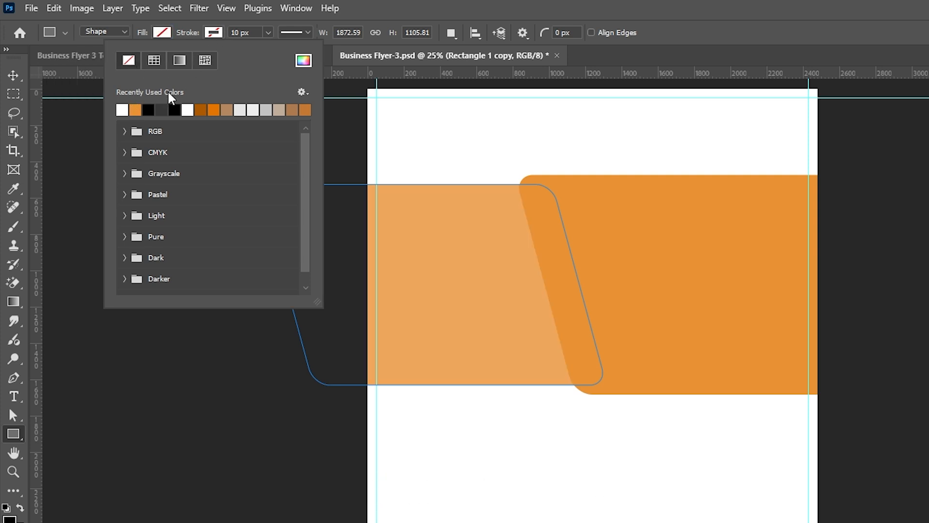
click(125, 110)
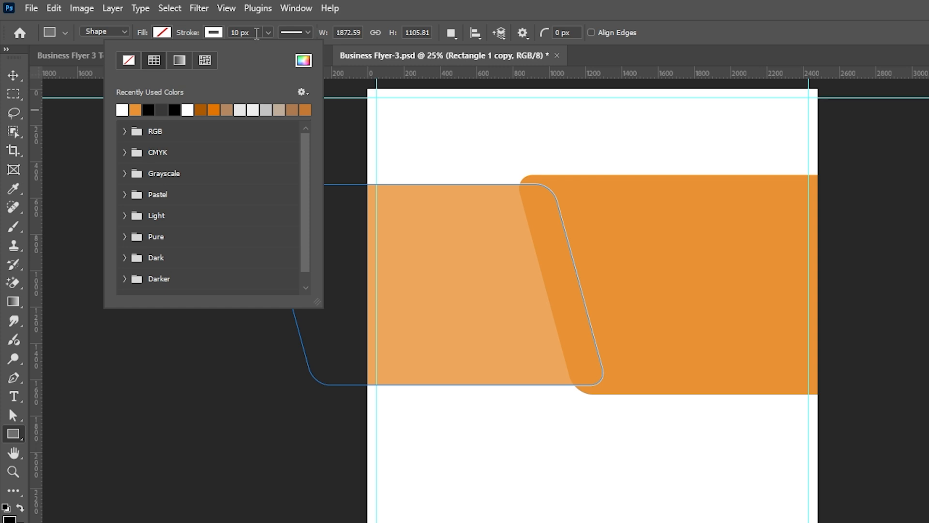
drag(254, 33, 225, 34)
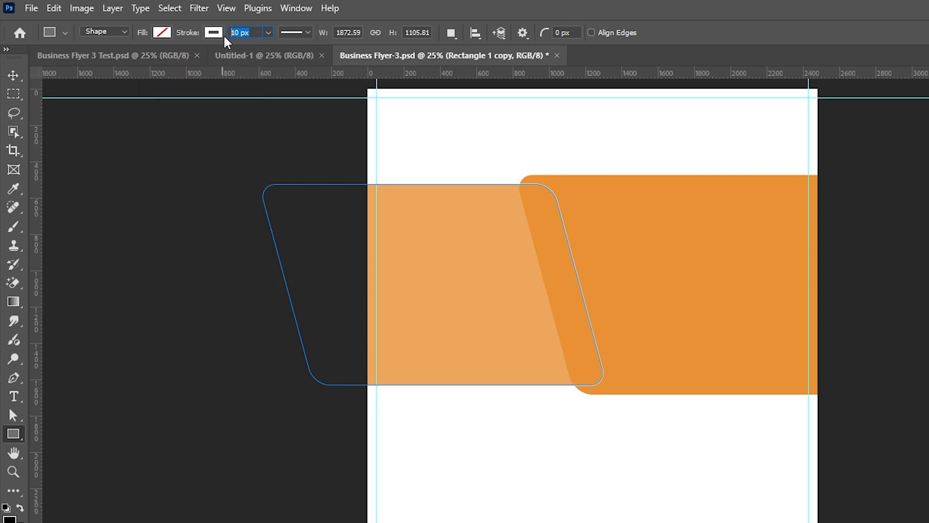
click(11, 76)
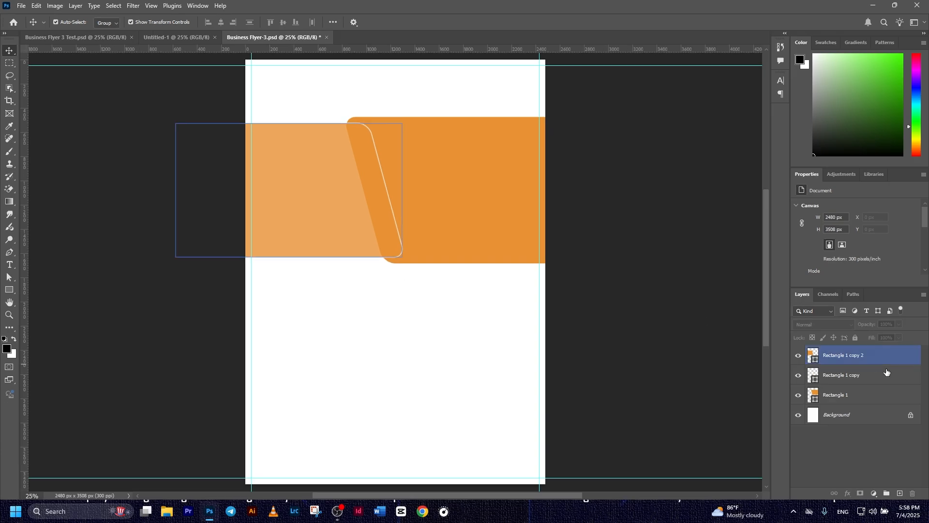
Scale both smaller slanted shapes together about their centre to about 94.4%
click(858, 380)
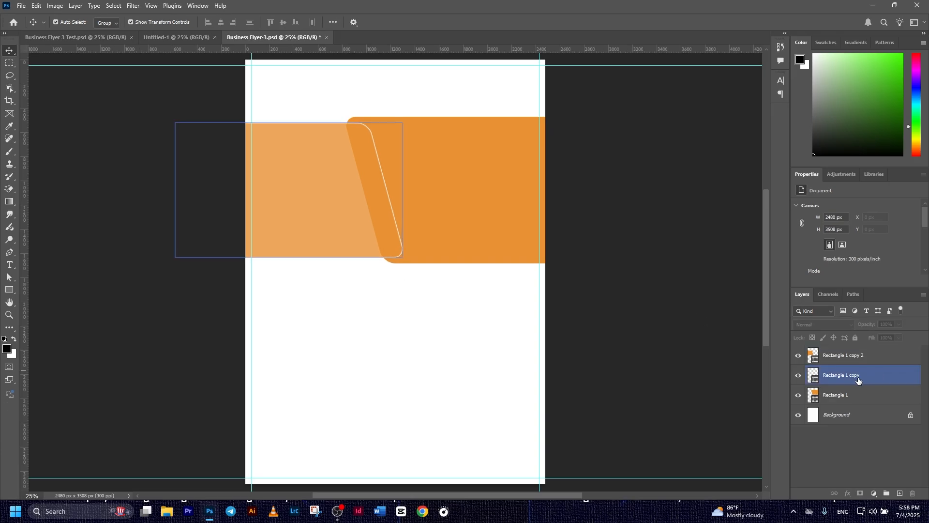
shift+click(844, 355)
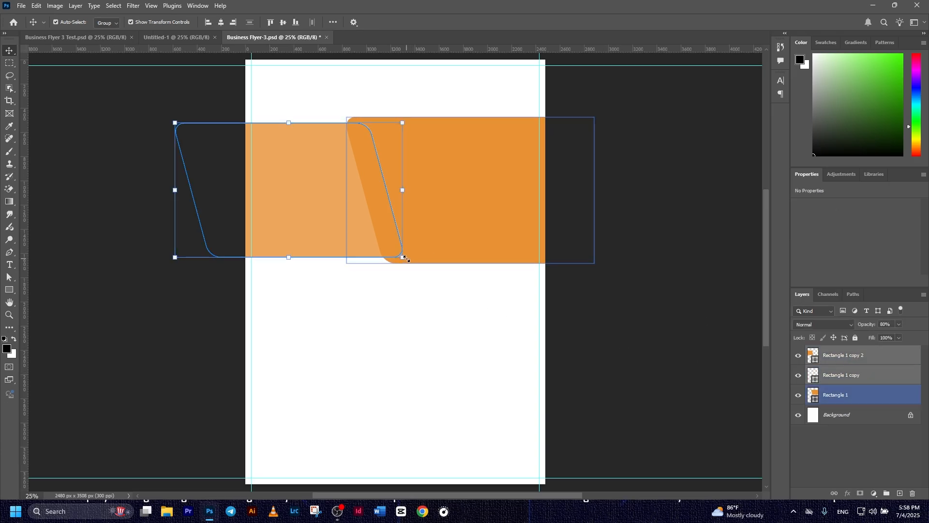
drag(401, 257, 395, 253)
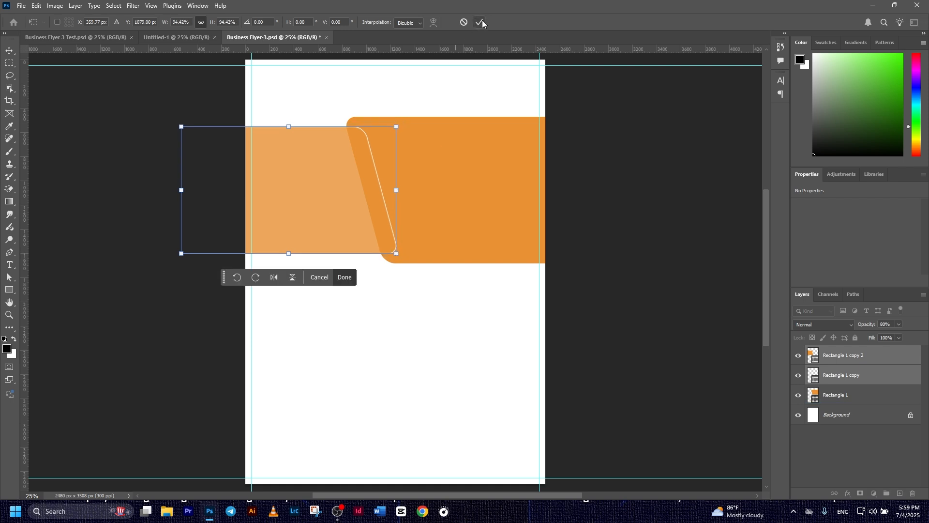
click(479, 22)
click(717, 283)
Nudge the white outlined shape up and to the right so it is offset from the filled slanted shape
click(858, 375)
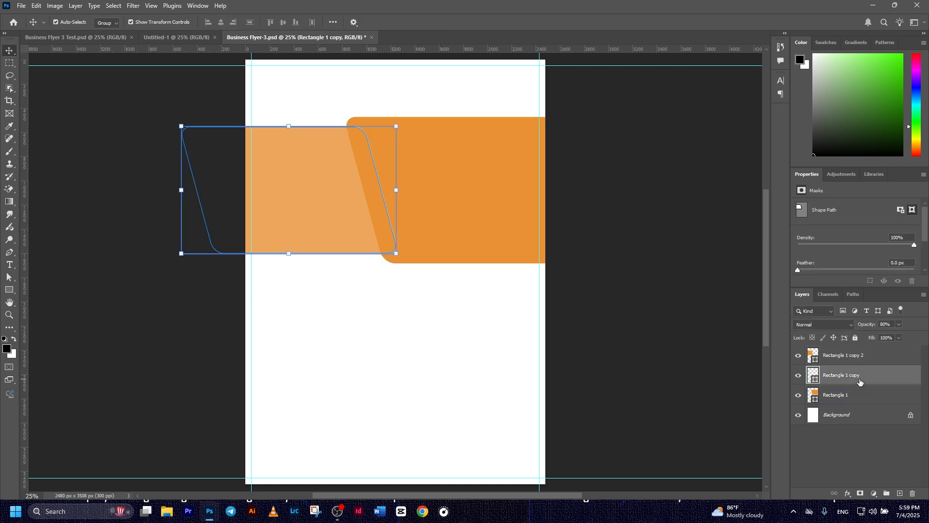
key(shift+Up)
key(shift+Up)
key(shift+Up)
key(shift+Up)
key(shift+Up)
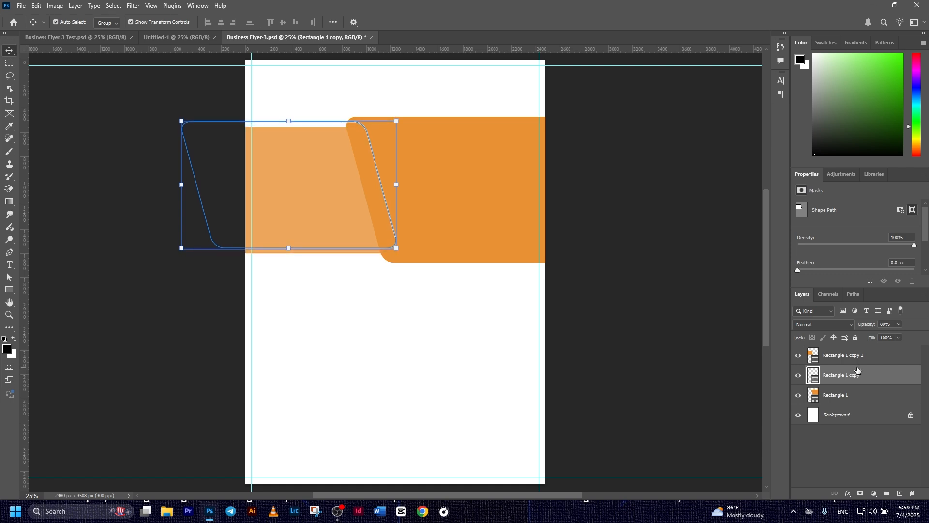
key(shift+Right)
key(shift+Right)
key(shift+Right)
key(shift+Right)
key(shift+Right)
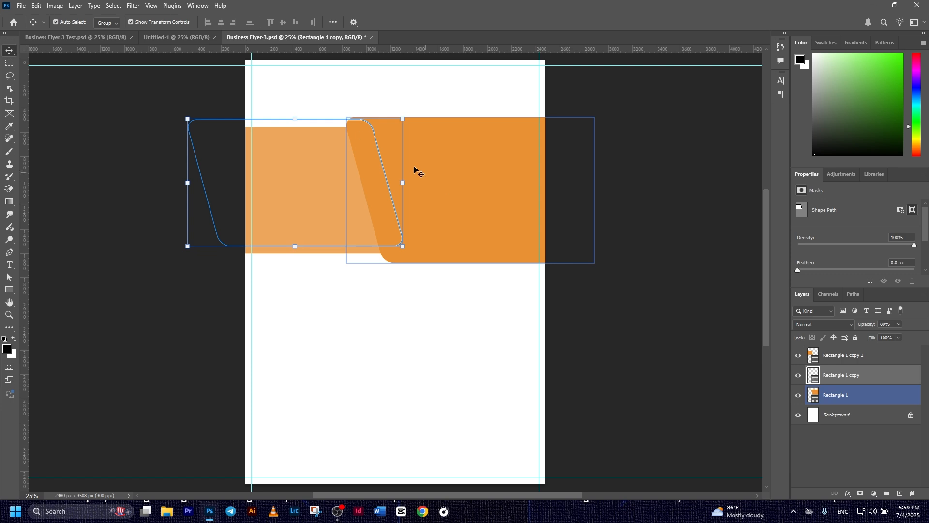
click(612, 271)
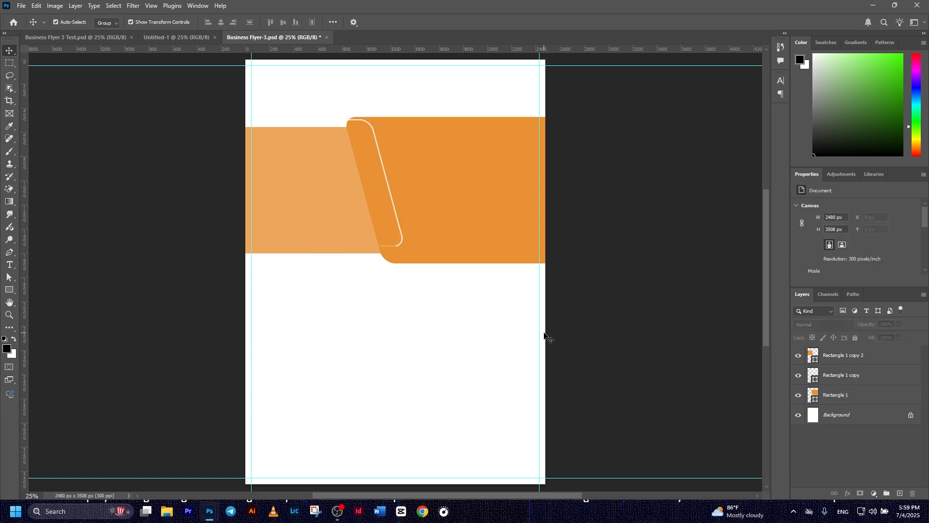
Recolor the smaller filled slanted shape to the darker orange #d2822c
click(812, 354)
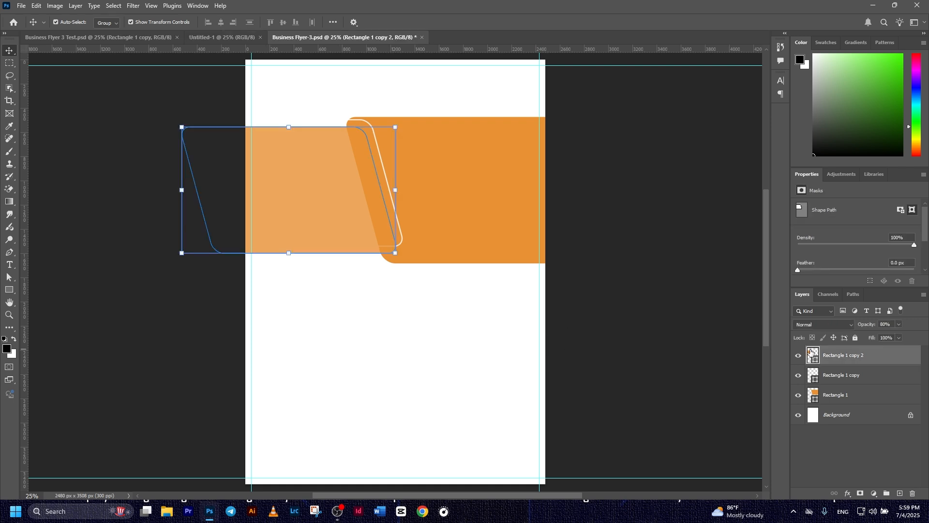
double_click(812, 353)
click(607, 335)
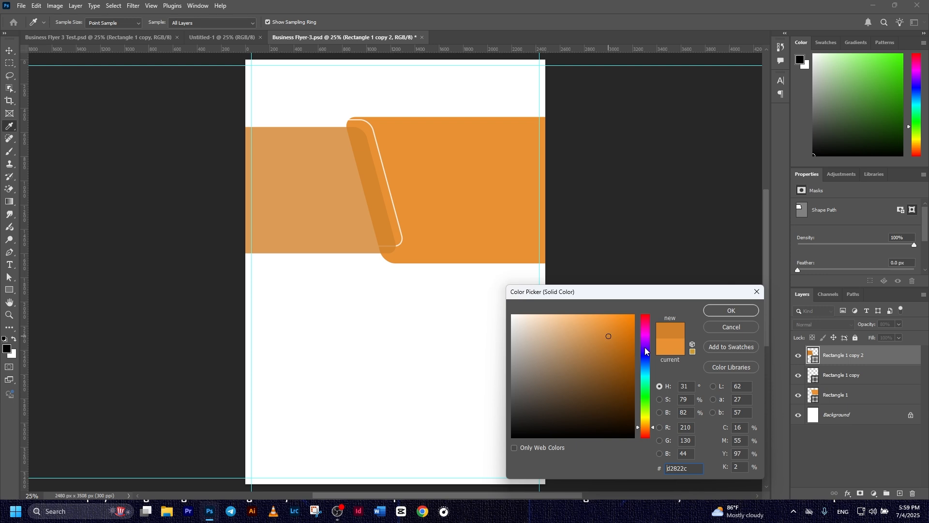
click(744, 315)
click(689, 235)
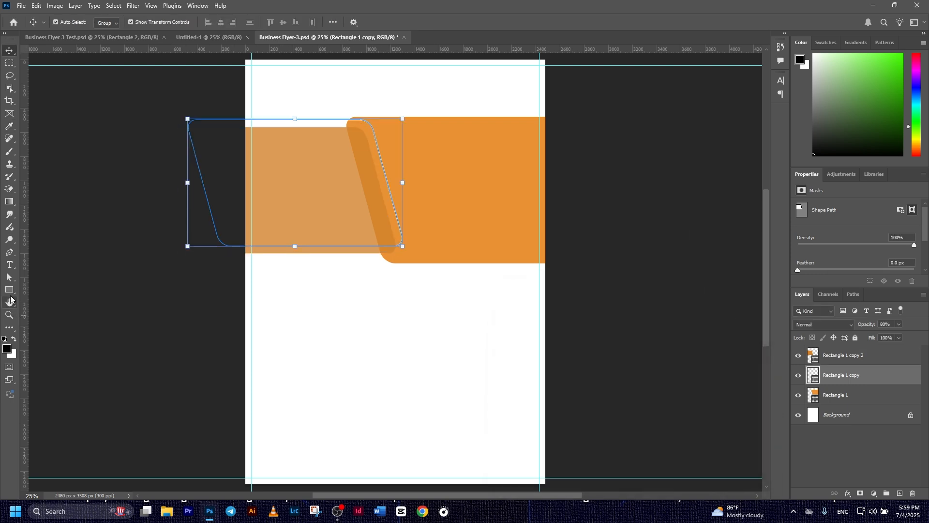
Change the stroke color of the outlined slanted shape to light grey using a recently used color
click(9, 290)
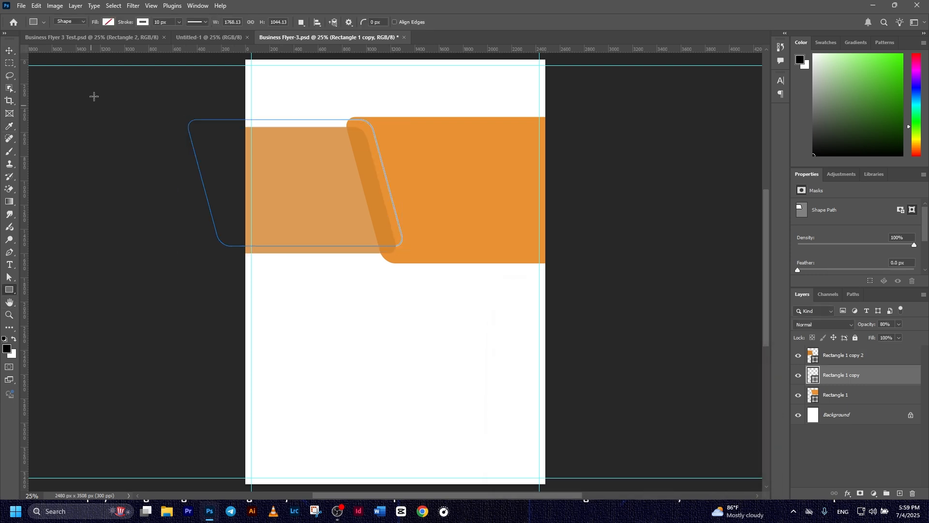
click(142, 22)
click(173, 73)
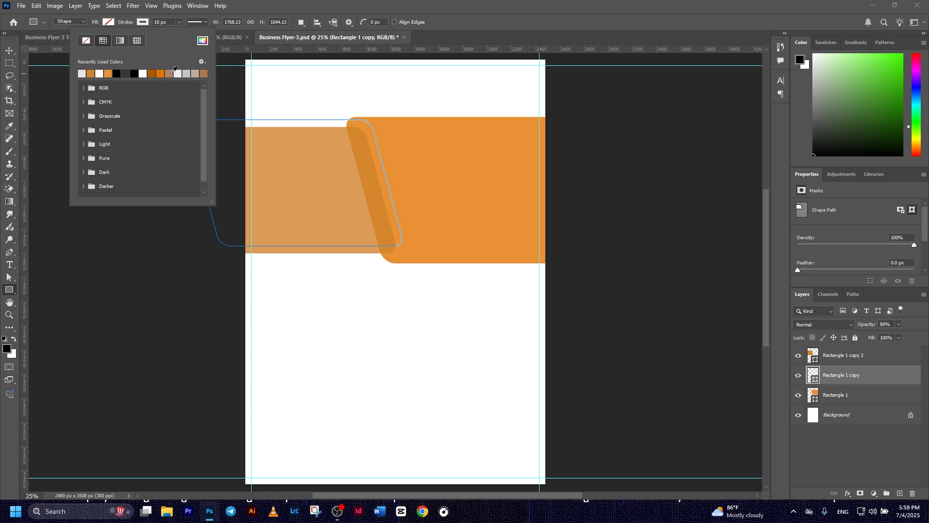
click(8, 51)
click(63, 181)
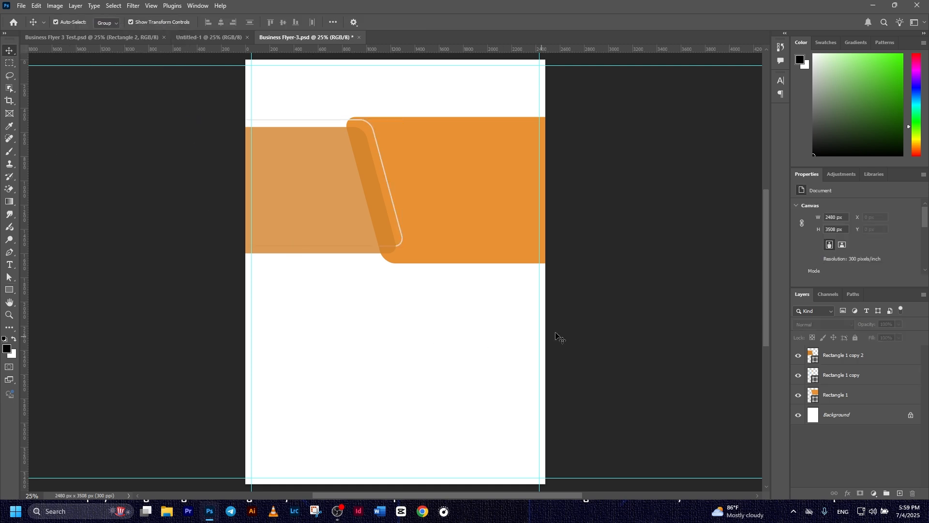
Draw a light grey rectangle without stroke, about 1408 × 718 px, directly above the Background layer, covering the page's upper-left corner
scroll(477, 217, up, 1)
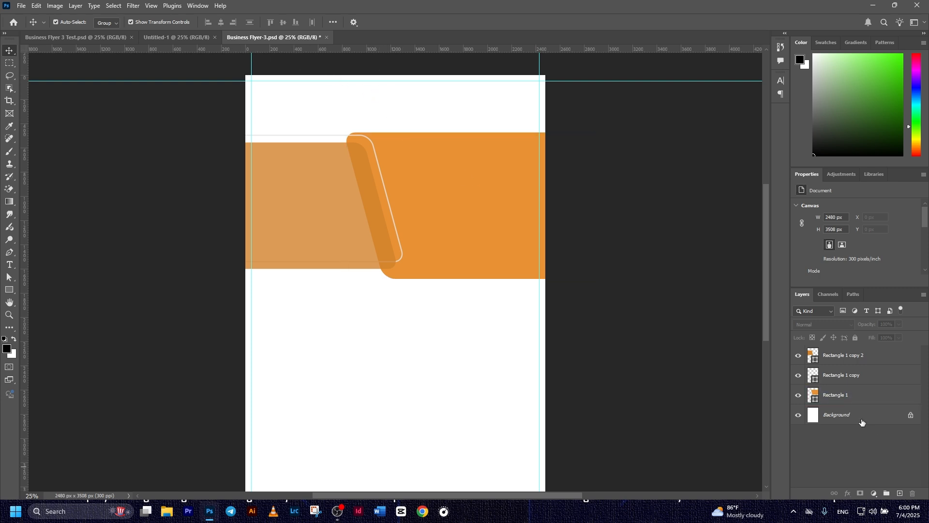
click(847, 395)
click(846, 415)
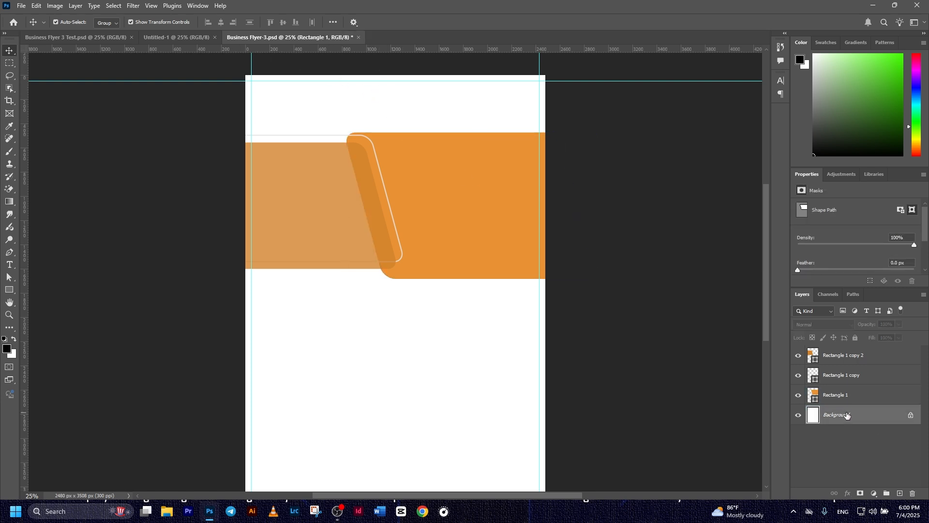
click(10, 289)
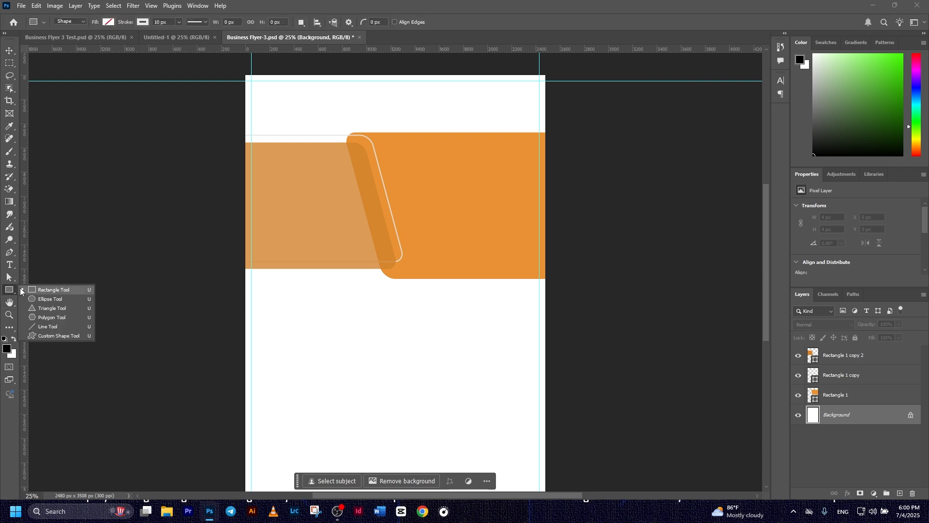
click(55, 289)
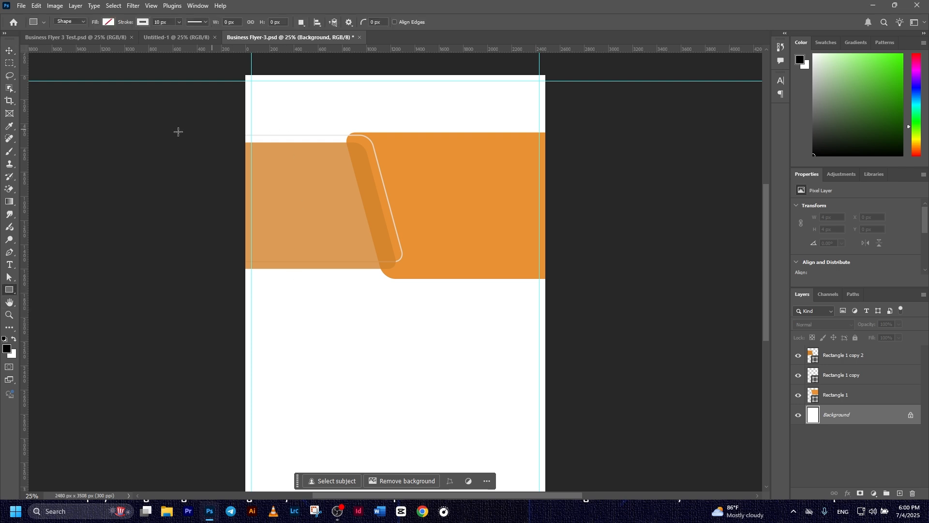
click(137, 22)
click(86, 42)
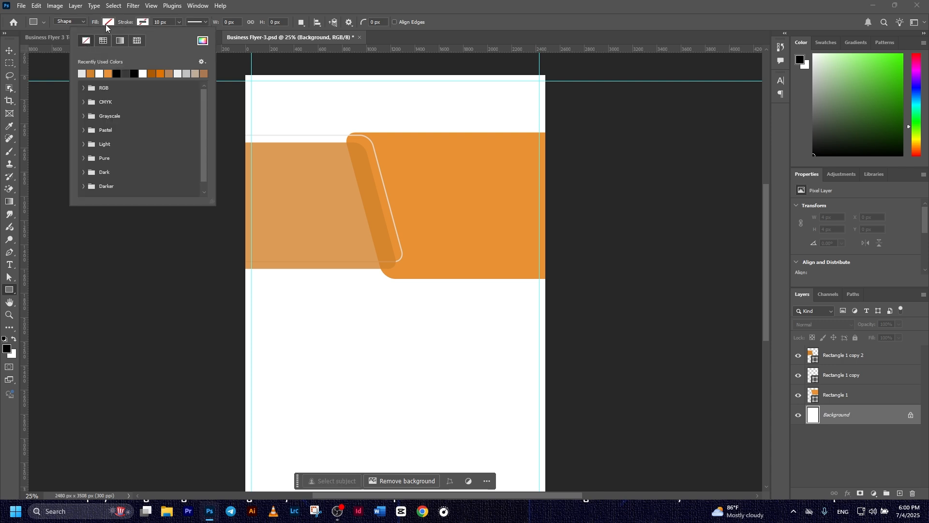
click(107, 24)
click(47, 73)
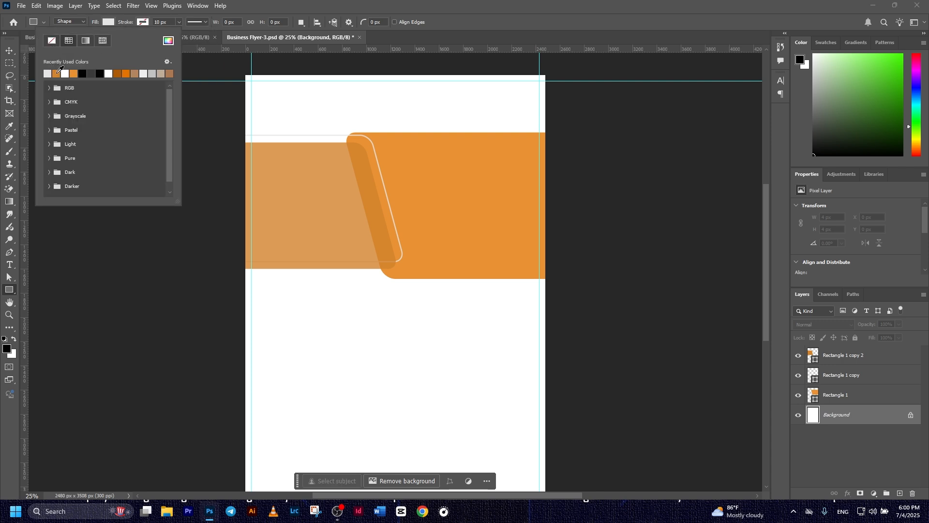
drag(230, 68, 399, 154)
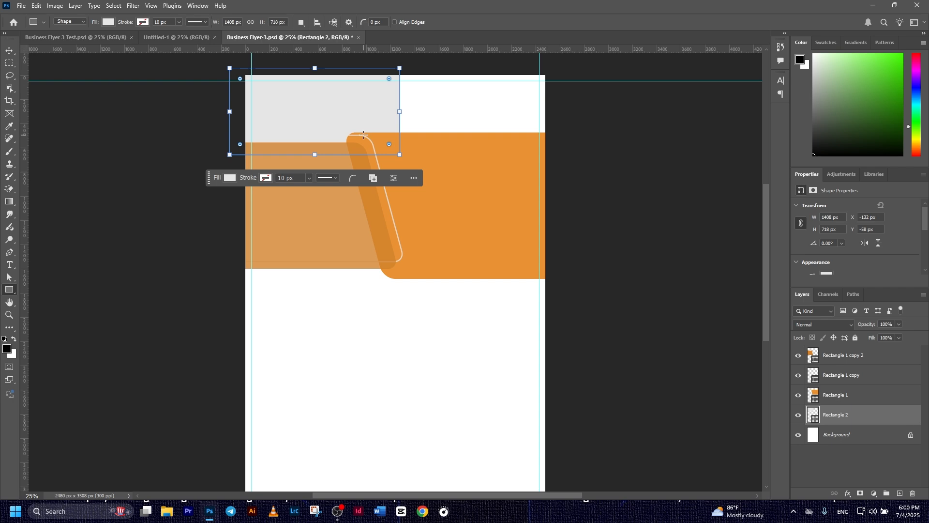
Slant the grey rectangle with a Perspective transform by shifting its top edge left, and move the shape to the right
key(ctrl+t)
right_click(333, 109)
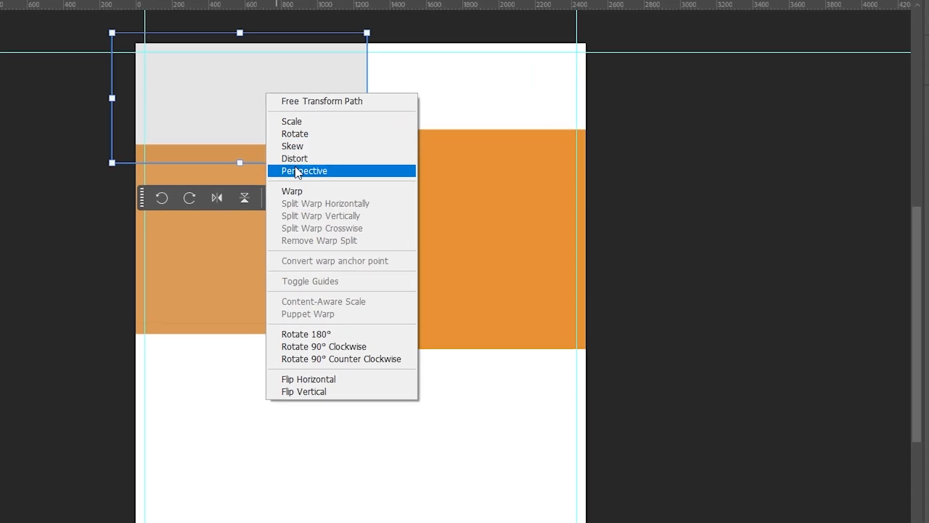
click(296, 172)
drag(240, 33, 198, 32)
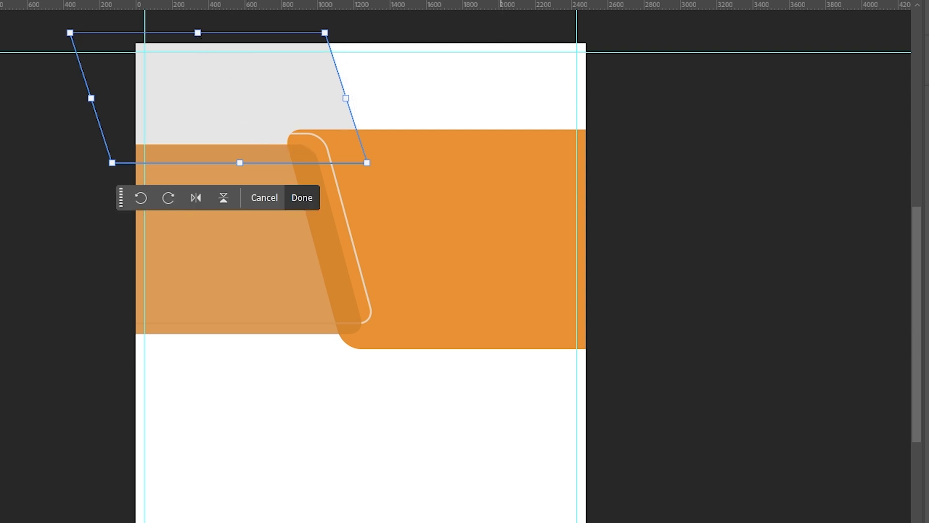
key(Return)
key(v)
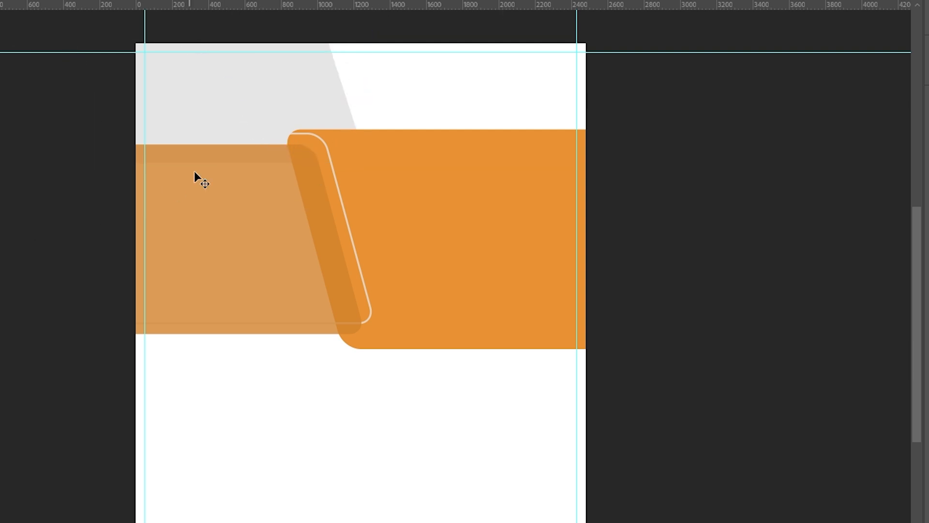
drag(263, 116, 292, 120)
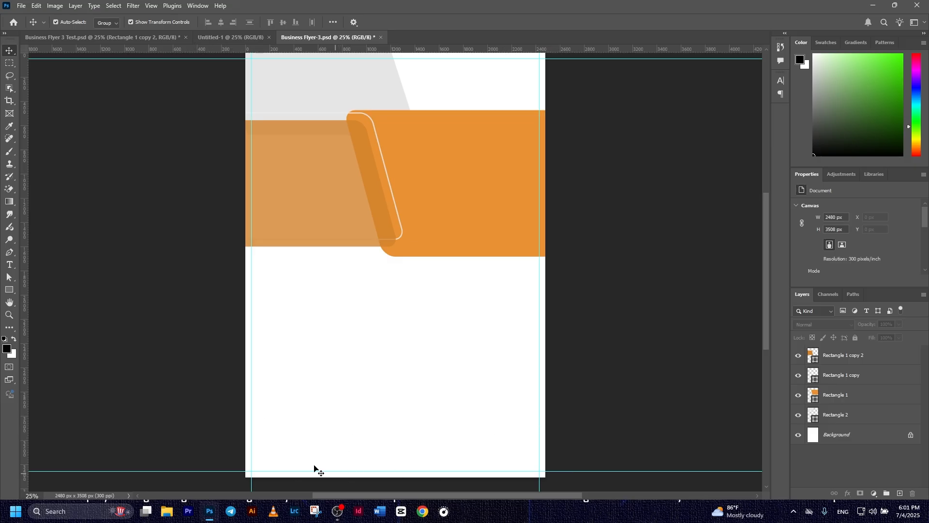
Draw a black rectangle without stroke, about 2648 × 544 px, across the full width of the page's bottom
click(15, 288)
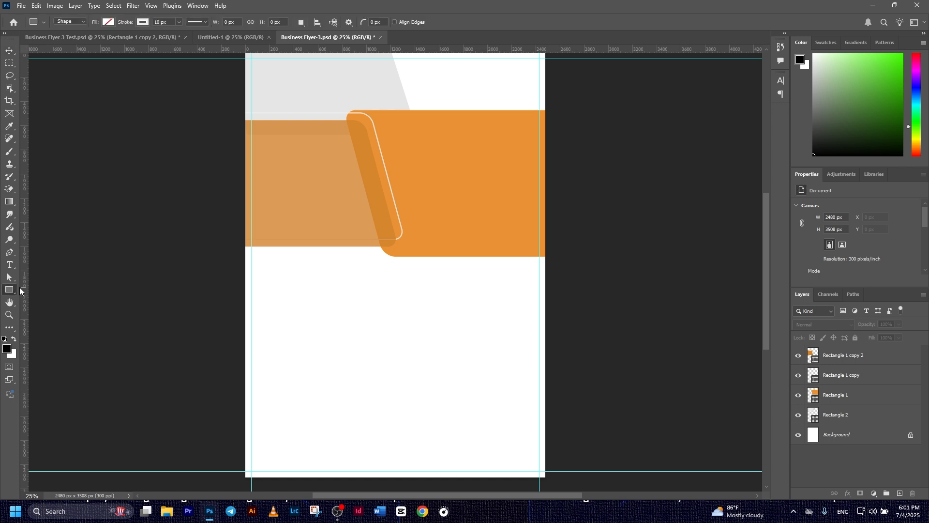
click(108, 22)
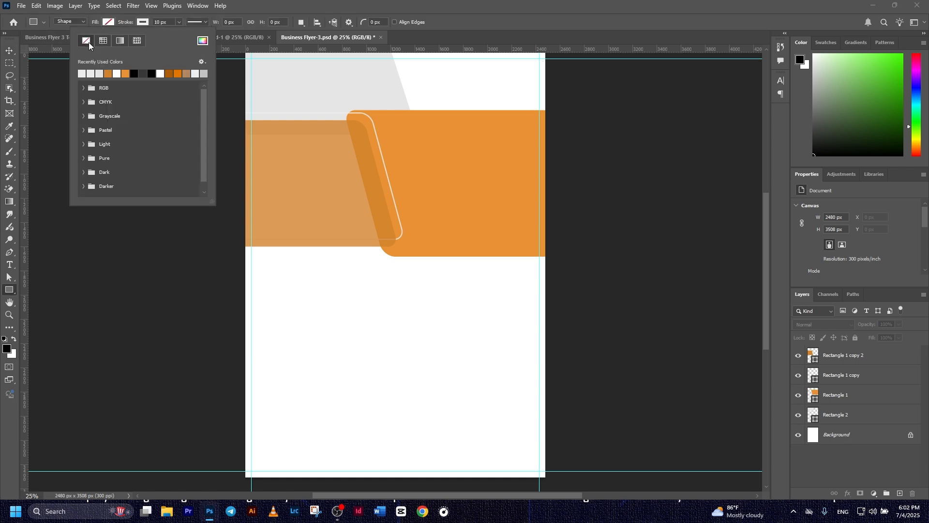
click(101, 73)
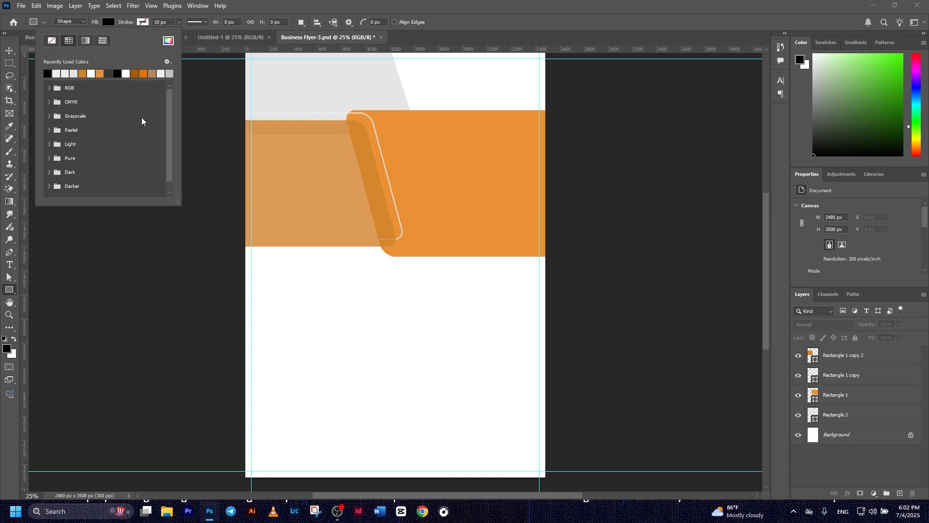
mouse_move(233, 412)
mouse_down()
mouse_move(475, 470)
mouse_move(562, 481)
mouse_move(553, 478)
mouse_up()
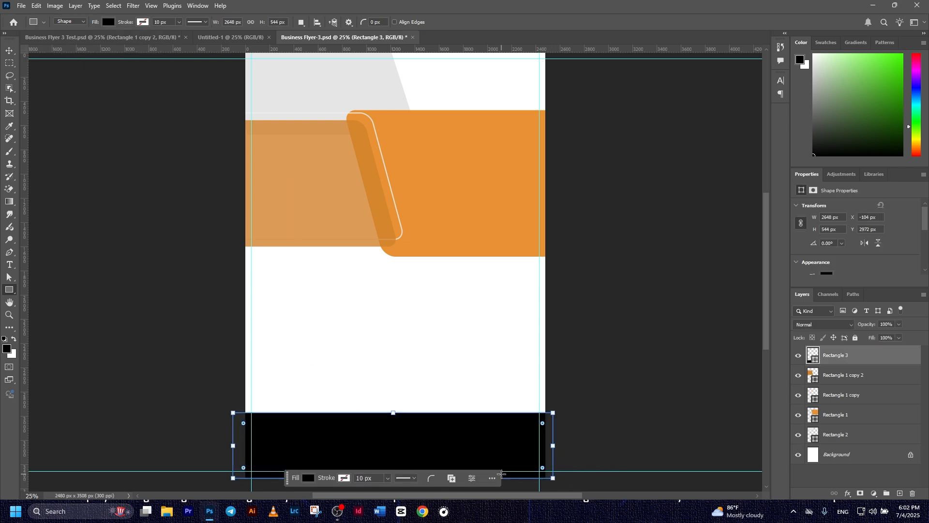
Move the black footer rectangle slightly down so it forms a shorter band across the page's bottom
key(v)
click(118, 244)
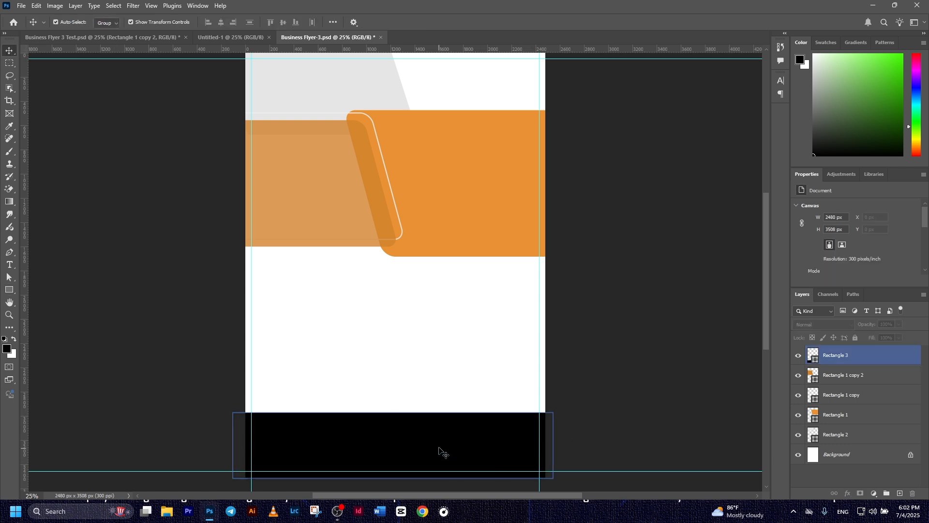
drag(439, 454, 438, 464)
click(212, 355)
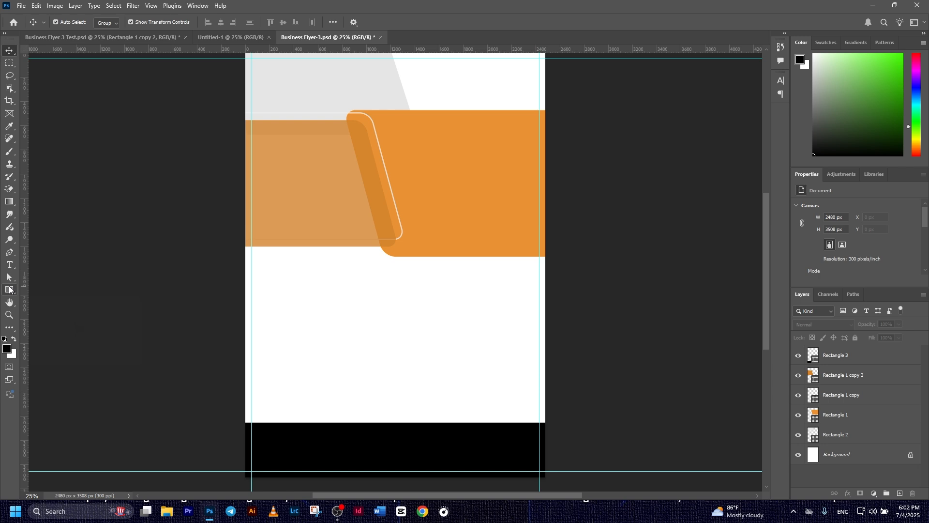
Draw an orange rectangle without stroke over the left part of the black footer and resize it to about 1492 × 598 px
click(9, 289)
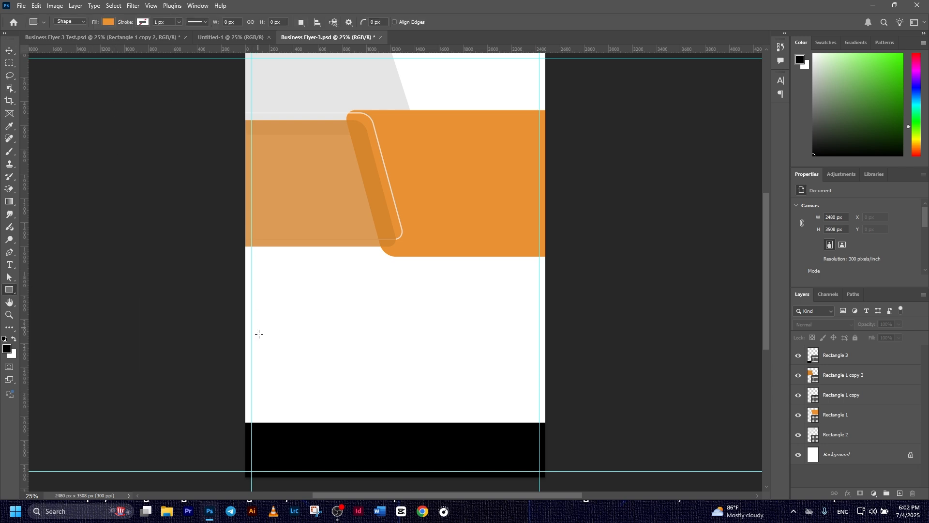
click(107, 22)
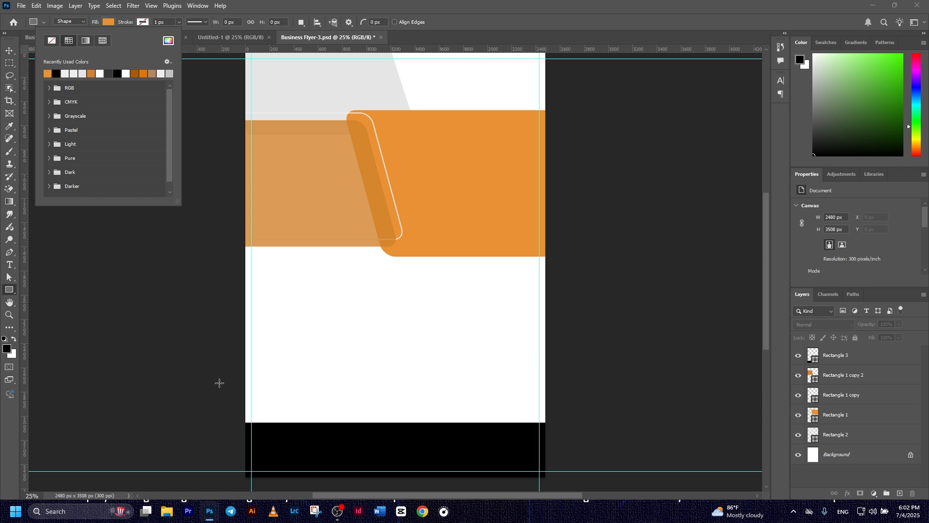
drag(197, 359, 421, 472)
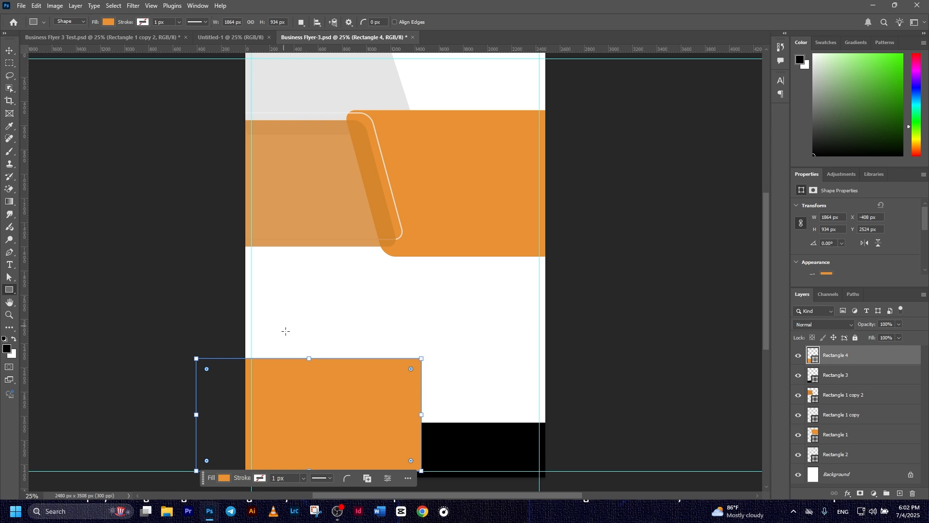
drag(307, 359, 309, 389)
drag(201, 433, 241, 440)
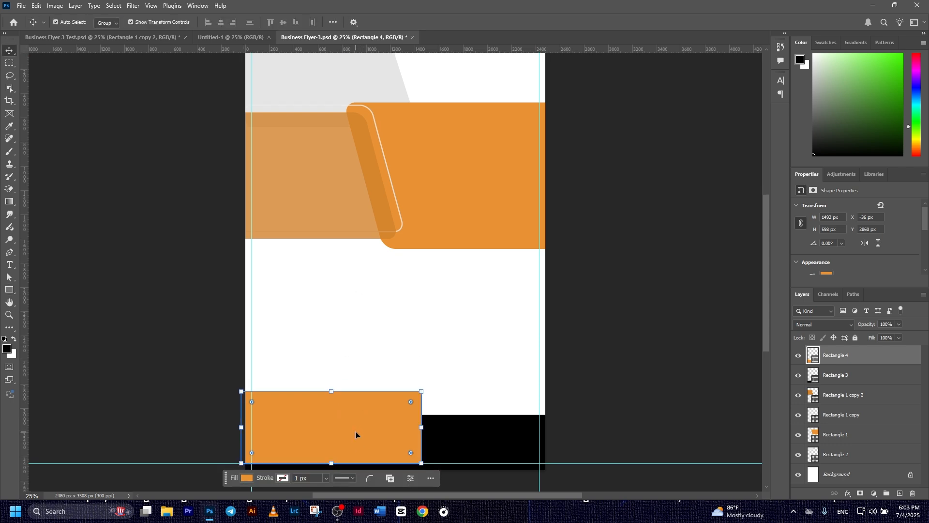
Slant the orange footer rectangle with a Perspective transform by shifting its top edge about 160 px left
scroll(355, 430, up, 1)
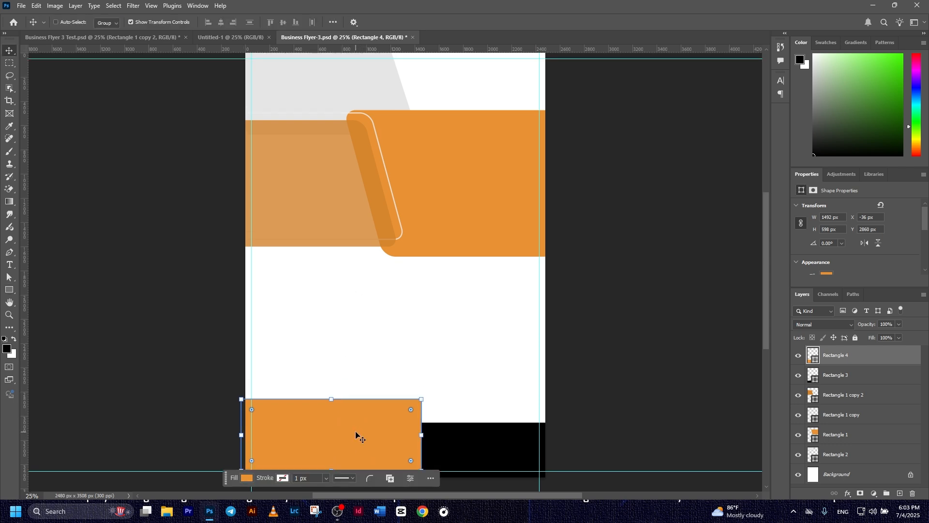
key(ctrl+t)
right_click(355, 431)
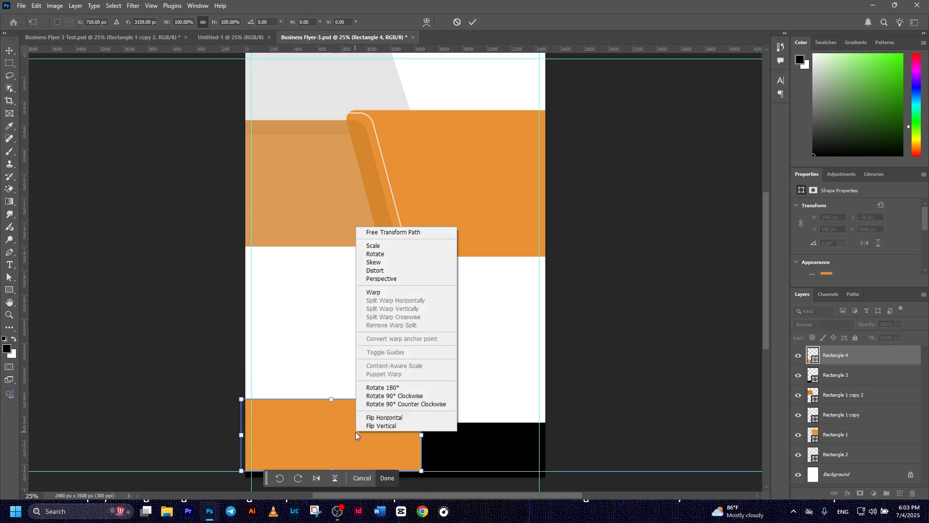
click(384, 280)
drag(330, 398, 311, 399)
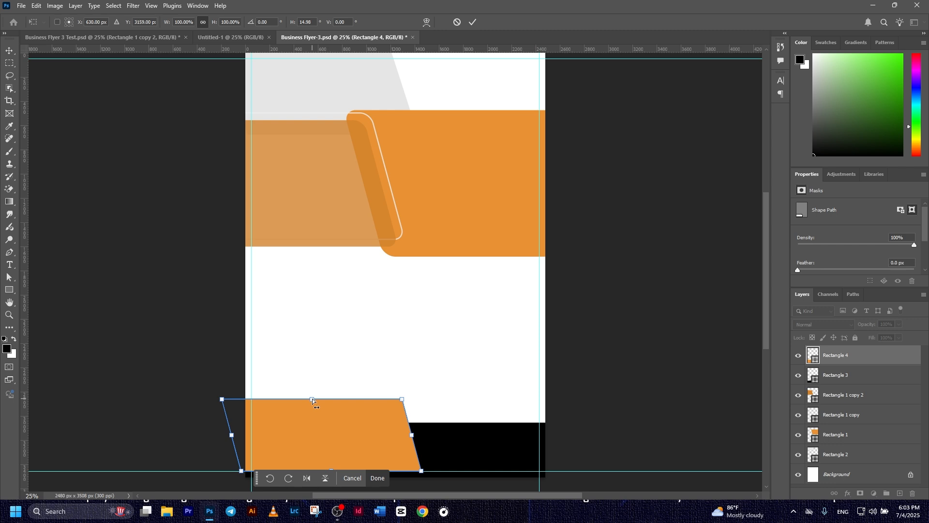
click(472, 21)
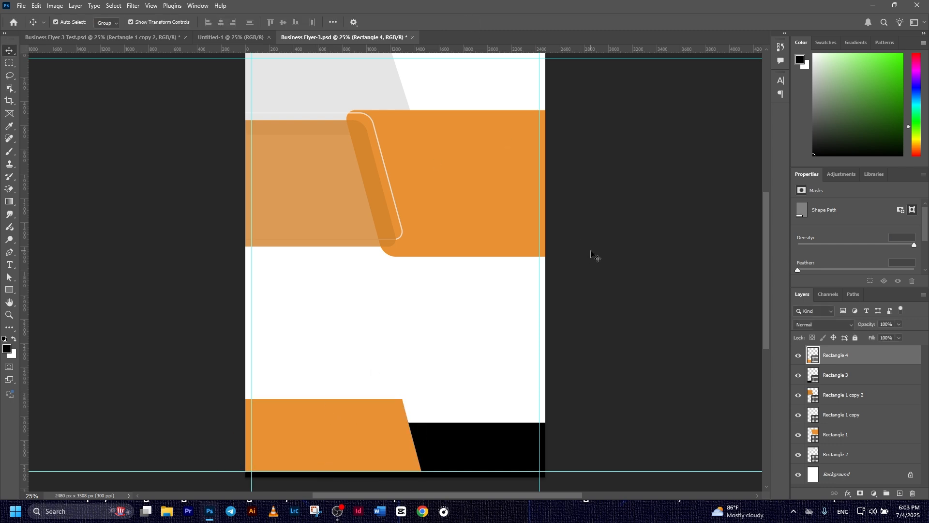
Move the slanted orange footer shape down to the page's bottom edge and save the document
click(591, 252)
scroll(590, 256, down, 5)
mouse_move(376, 361)
mouse_down()
mouse_move(384, 367)
mouse_move(376, 367)
mouse_up()
click(631, 351)
scroll(631, 351, up, 4)
scroll(631, 351, down, 1)
key(ctrl+s)
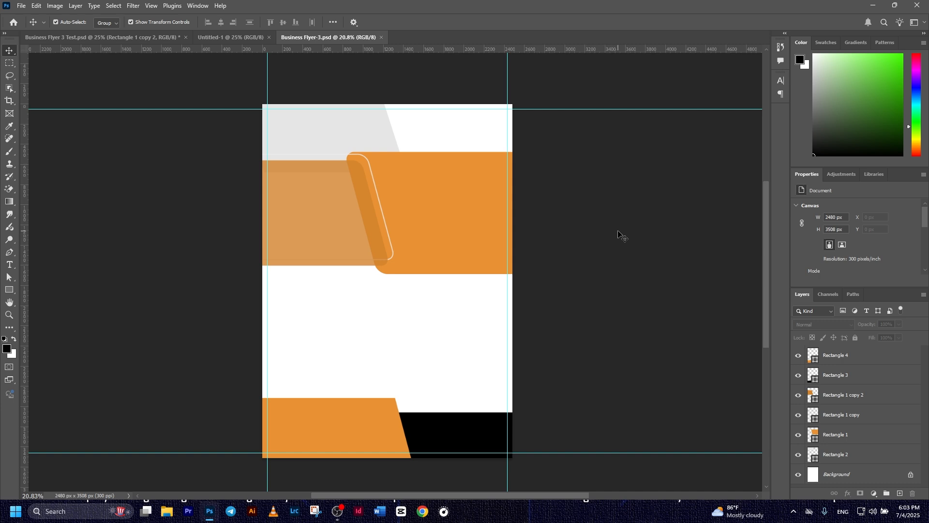
Place the logo image Layer 2.png from the PSD folder as an embedded object directly above the grey header shape
click(356, 125)
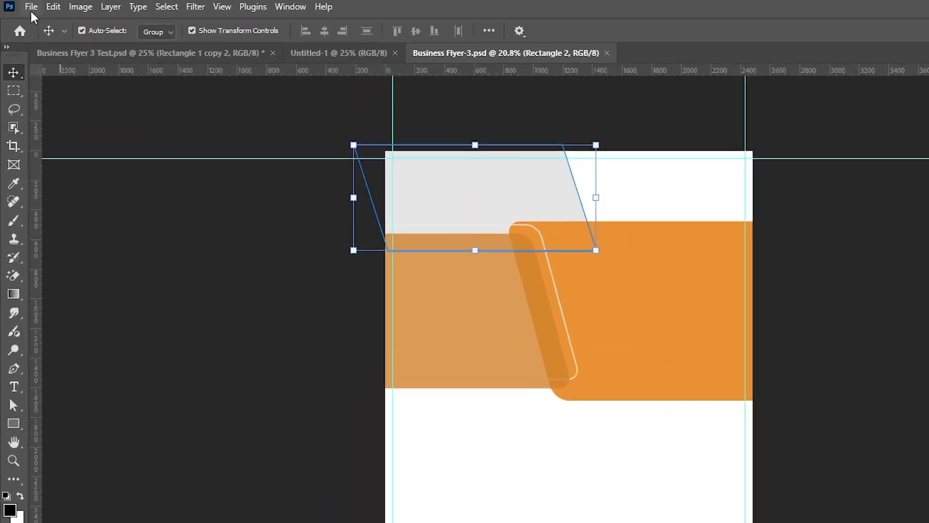
click(31, 9)
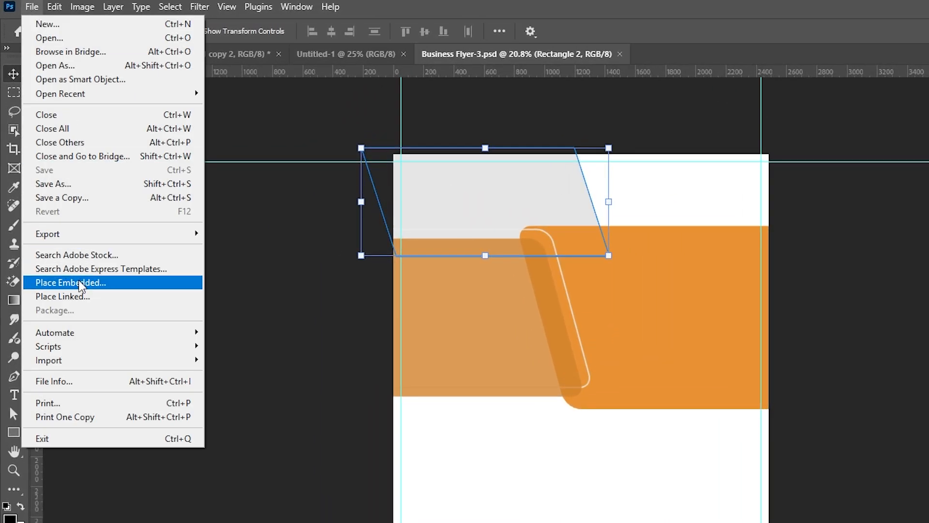
click(80, 283)
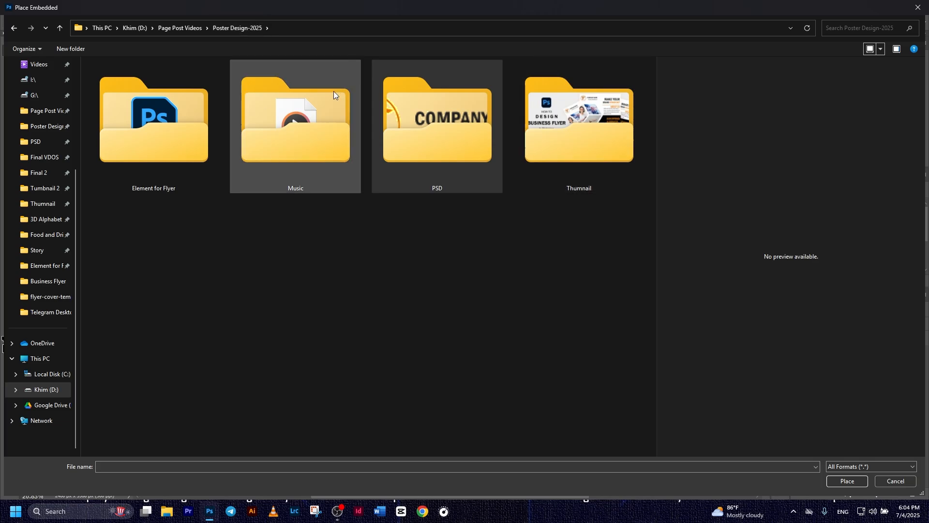
double_click(458, 142)
scroll(428, 234, down, 4)
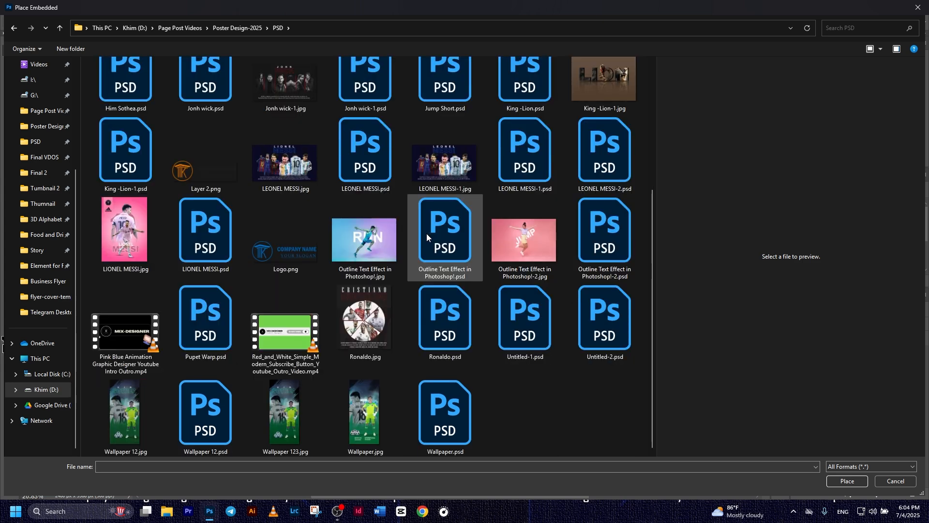
double_click(185, 168)
Move the logo into the grey header's upper-left corner at the margin guides and scale it to about 961 × 308 px
drag(387, 281, 368, 141)
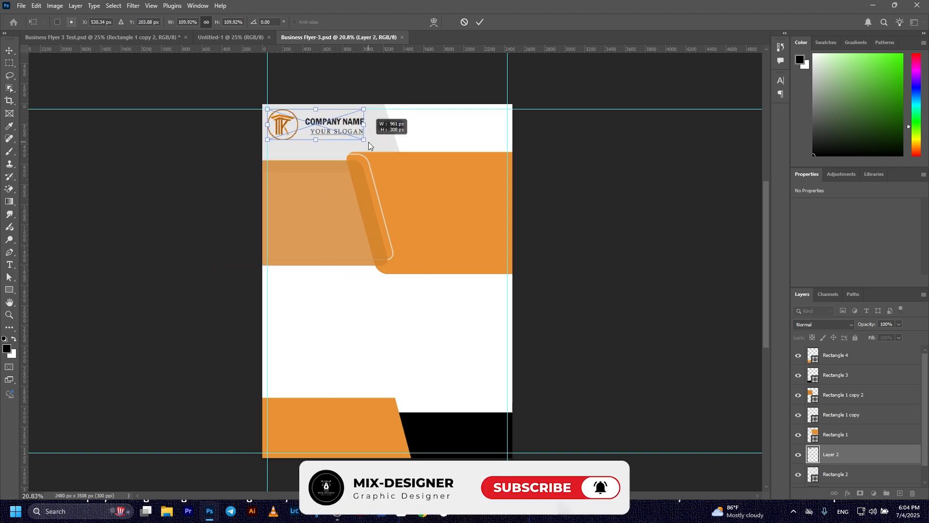
click(480, 22)
click(551, 124)
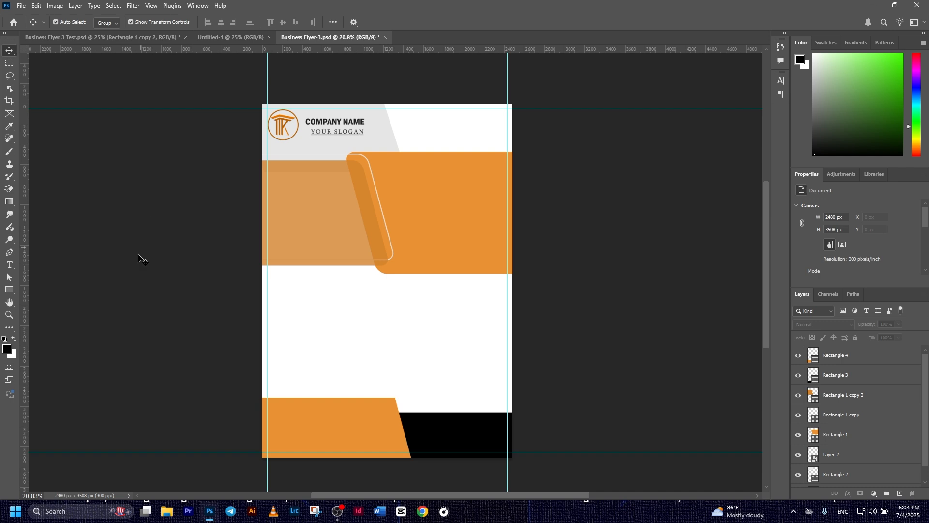
Add the two-line Gill Sans MT text "MAKE YOUR BRAND STAND OUT" with "STAND OUT" in orange, against the upper-right margin guides
click(13, 266)
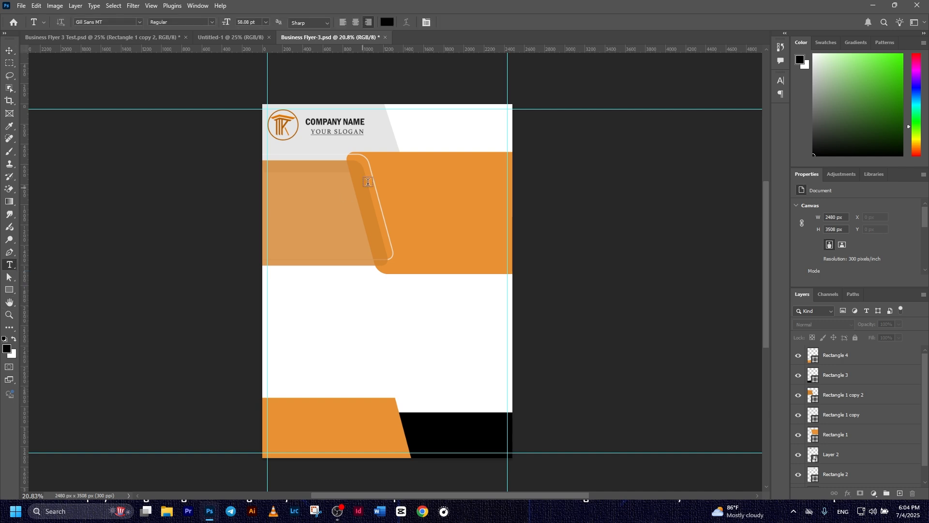
click(415, 118)
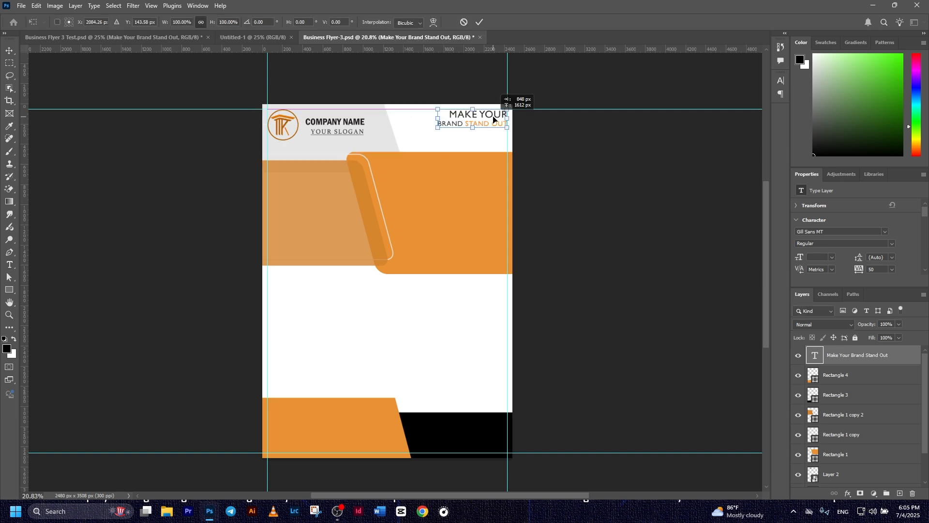
drag(493, 118, 493, 118)
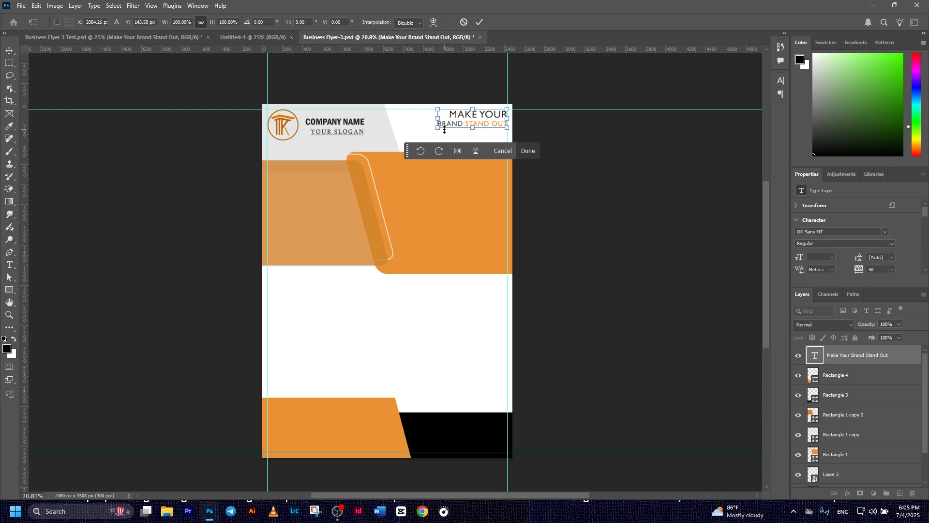
Scale the tagline text to about 108% and move it down along the right margin guide to just above the orange shape
drag(438, 127, 431, 129)
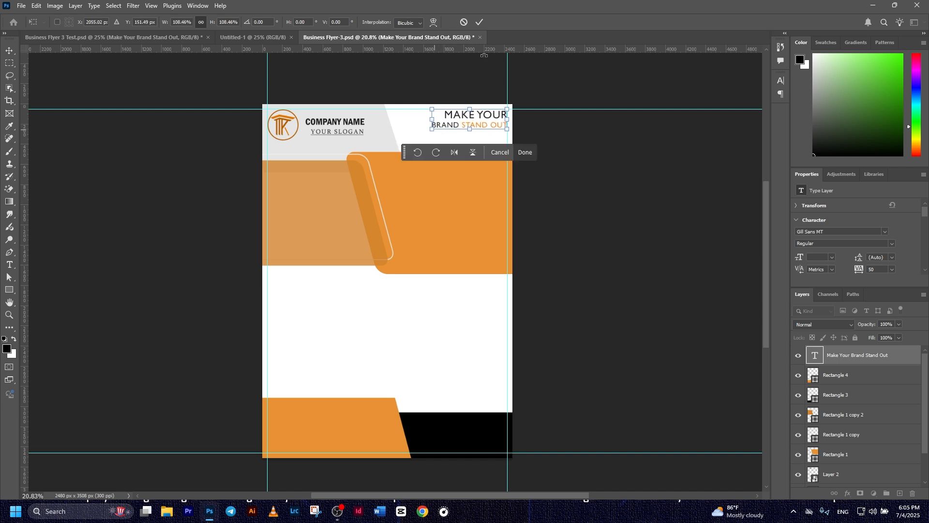
click(481, 24)
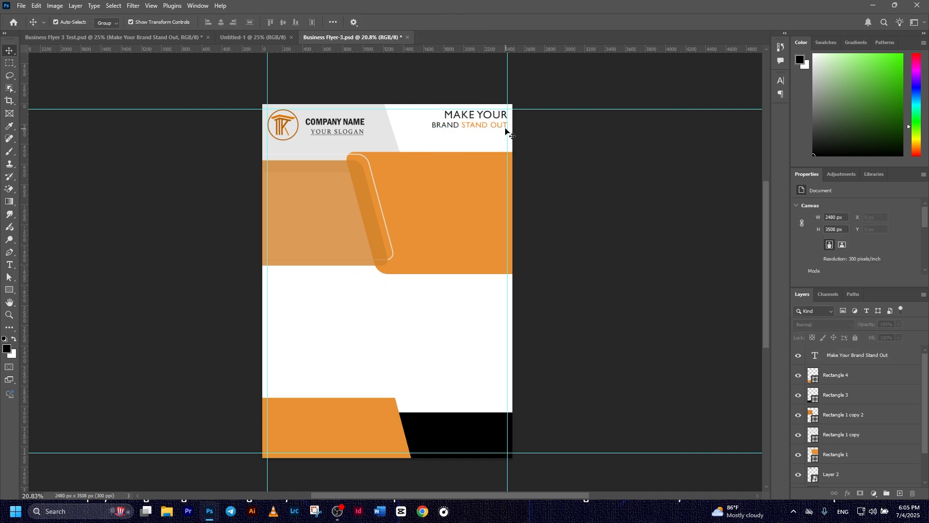
drag(498, 122, 474, 128)
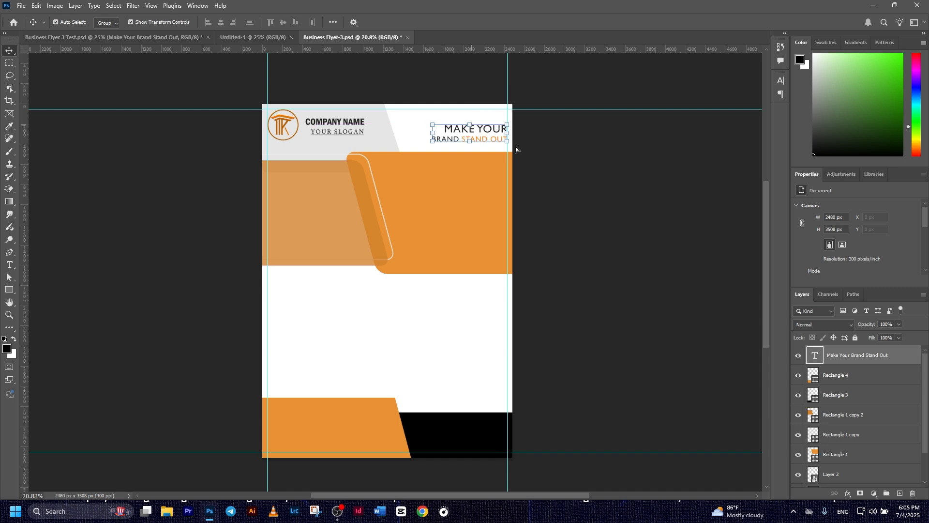
click(577, 153)
Place business-concept-with-team-close-up.jpg from the Downloads folder as an embedded object directly above the large slanted orange shape
scroll(532, 194, down, 1)
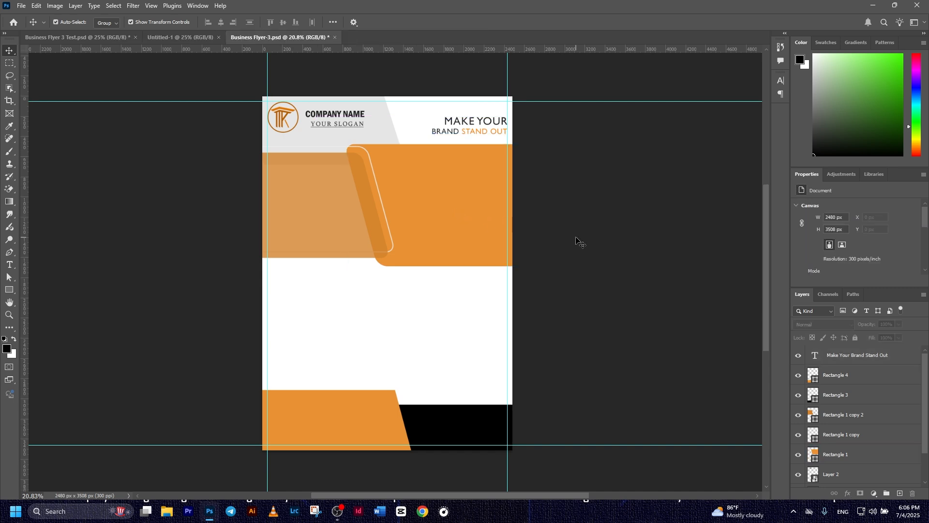
click(457, 221)
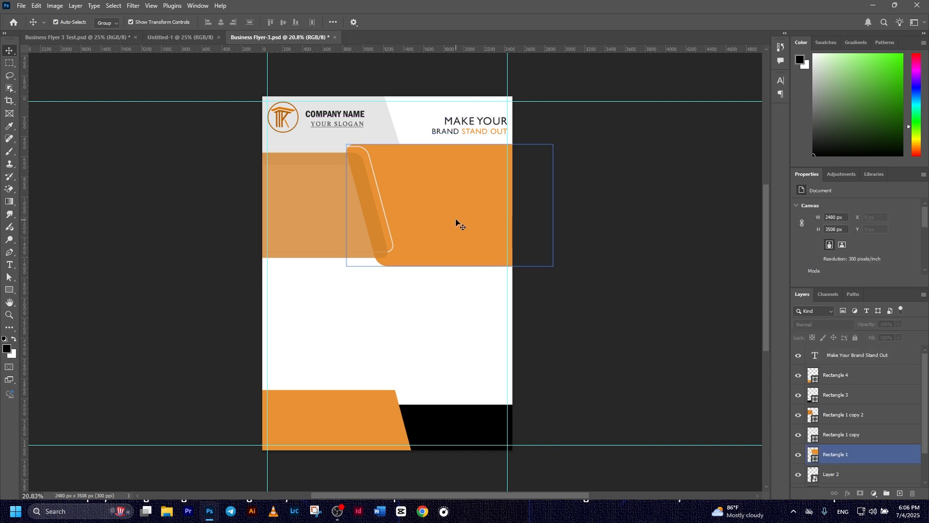
click(426, 206)
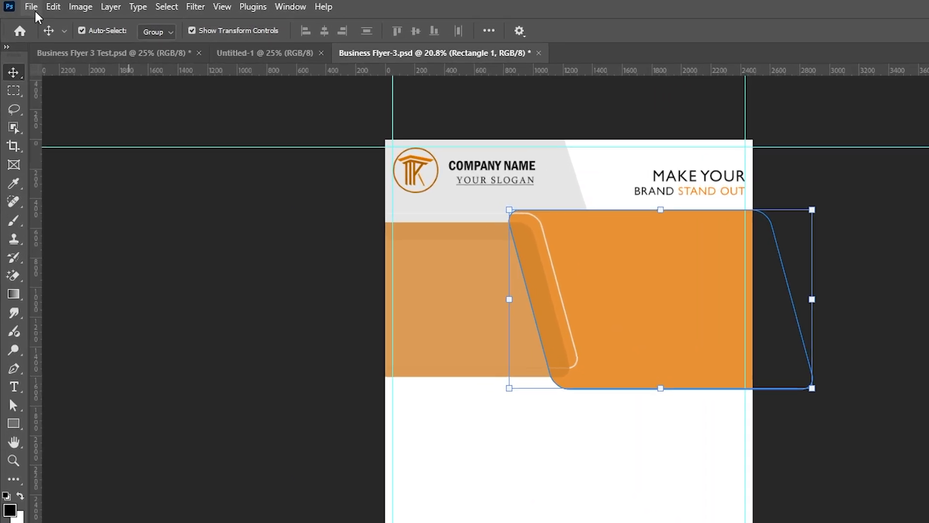
click(21, 6)
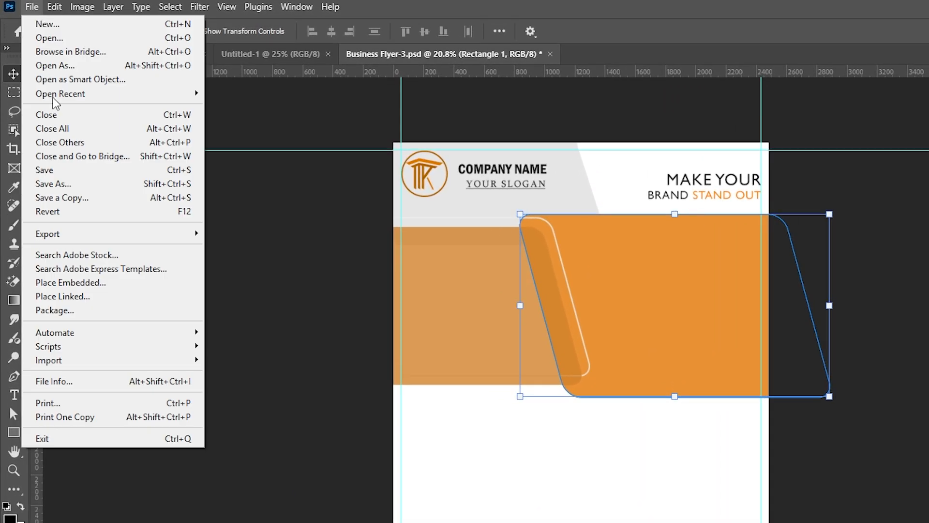
click(82, 289)
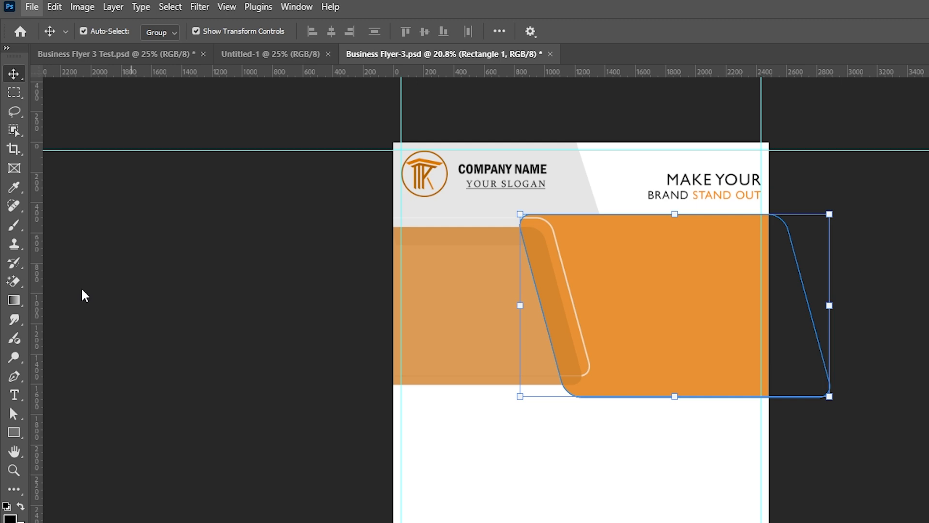
scroll(509, 450, down, 5)
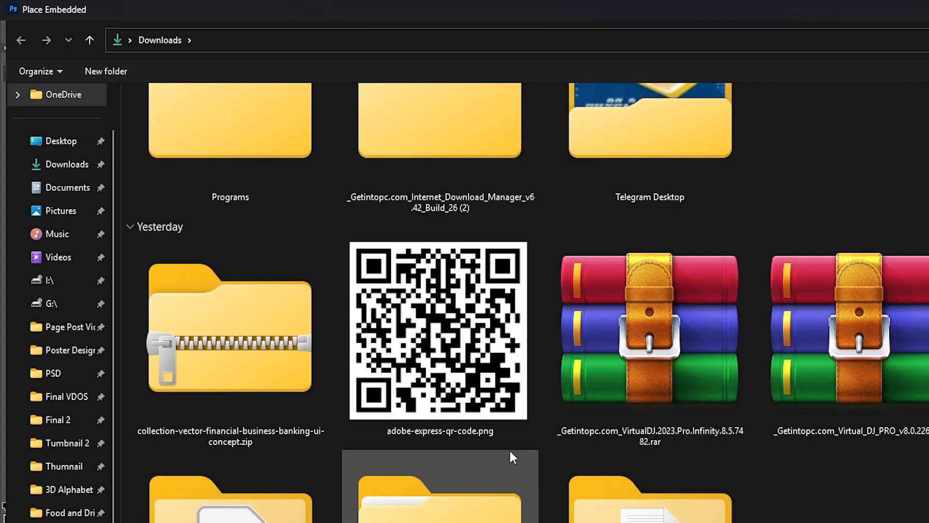
scroll(509, 449, down, 6)
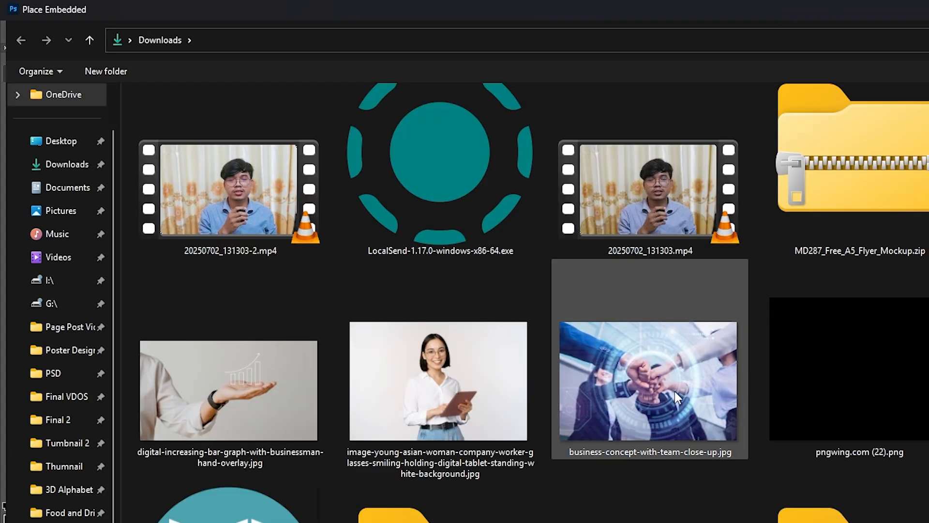
double_click(675, 391)
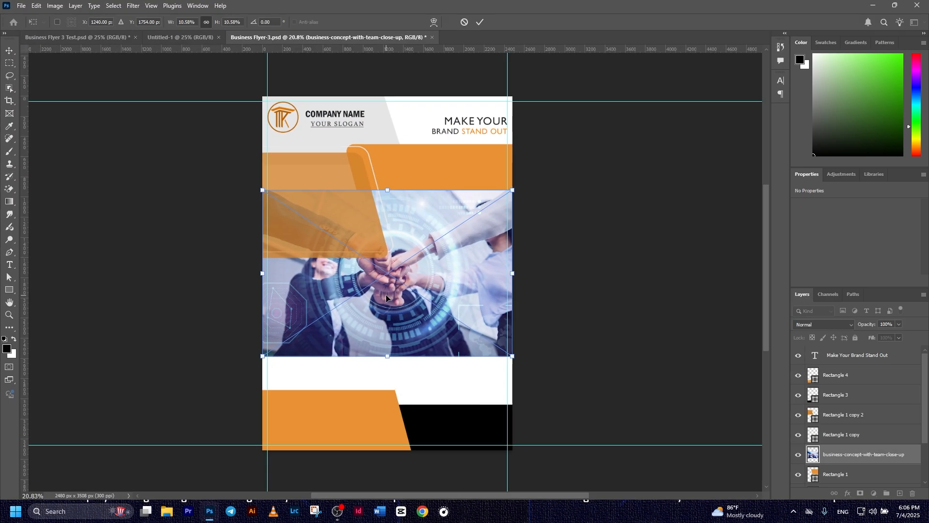
Move the team photo over the large slanted orange shape and scale it to about 2133 × 1422 px
drag(578, 439, 646, 359)
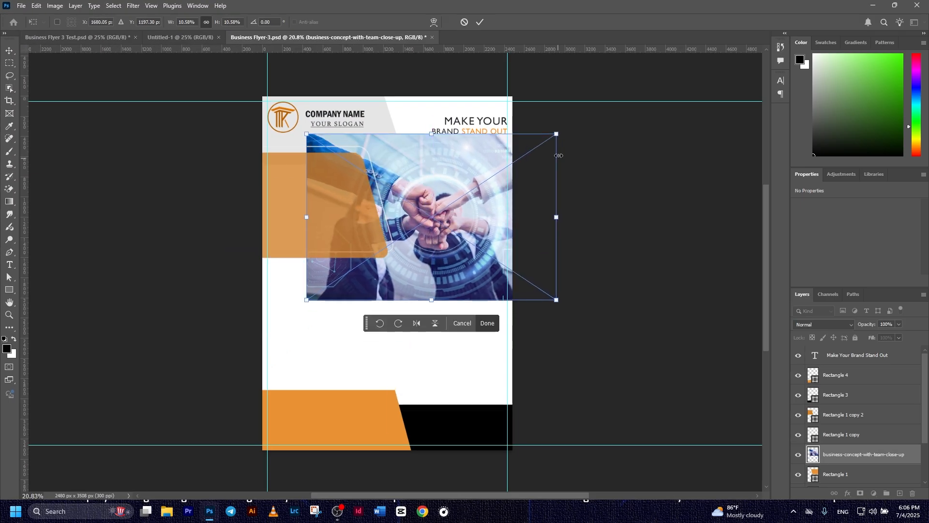
drag(309, 302, 336, 277)
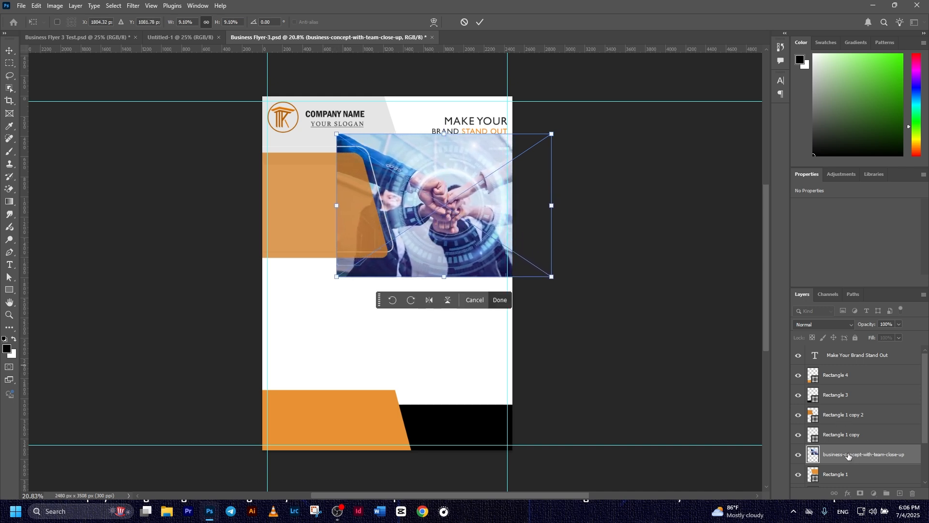
click(482, 21)
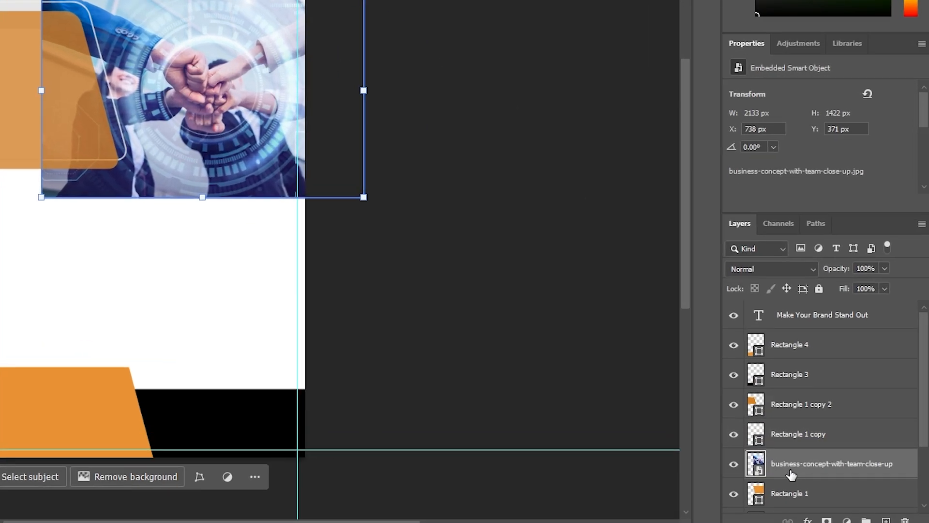
Clip the team photo to the large slanted orange shape, scale it to 9.02% and shift it slightly within the shape
right_click(794, 462)
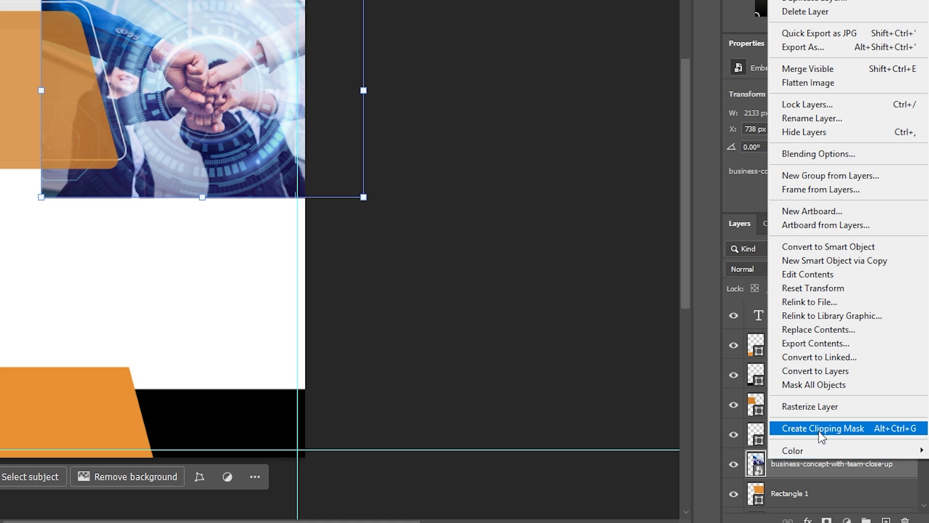
click(821, 428)
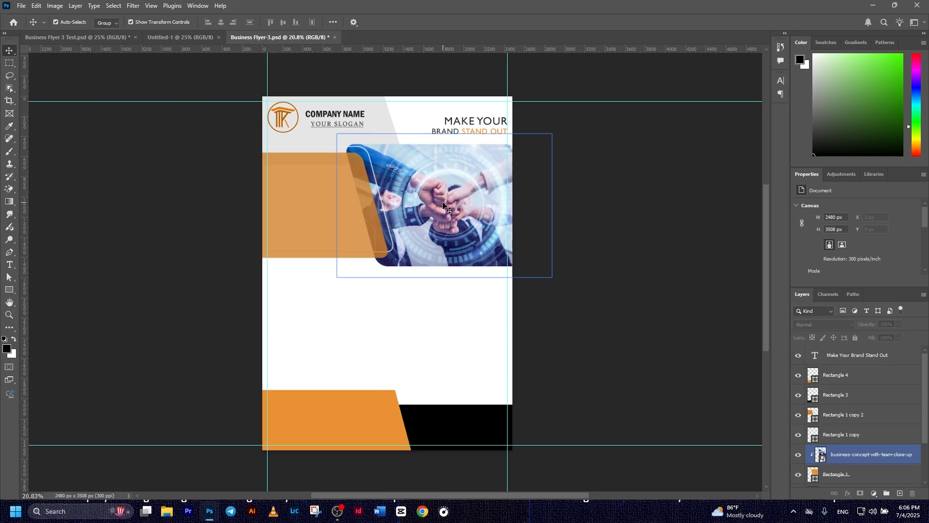
click(443, 206)
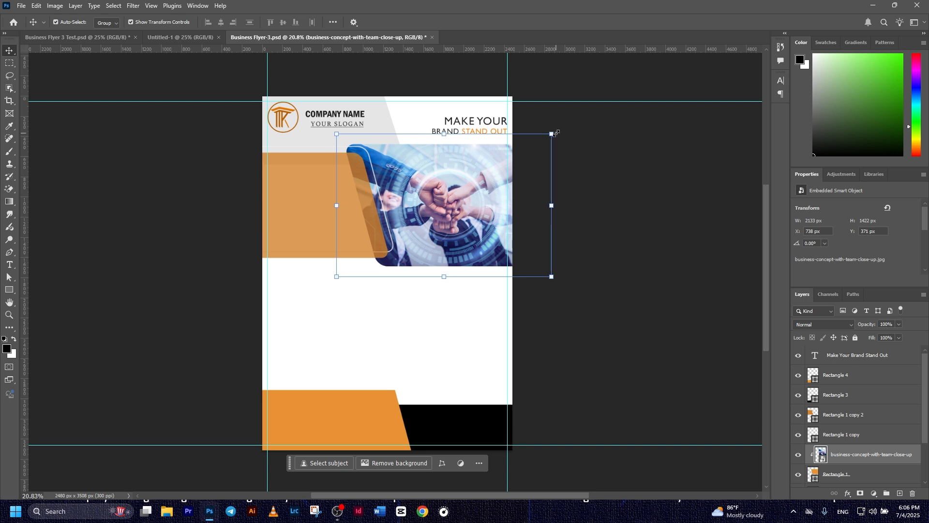
drag(551, 133, 549, 135)
drag(464, 193, 466, 191)
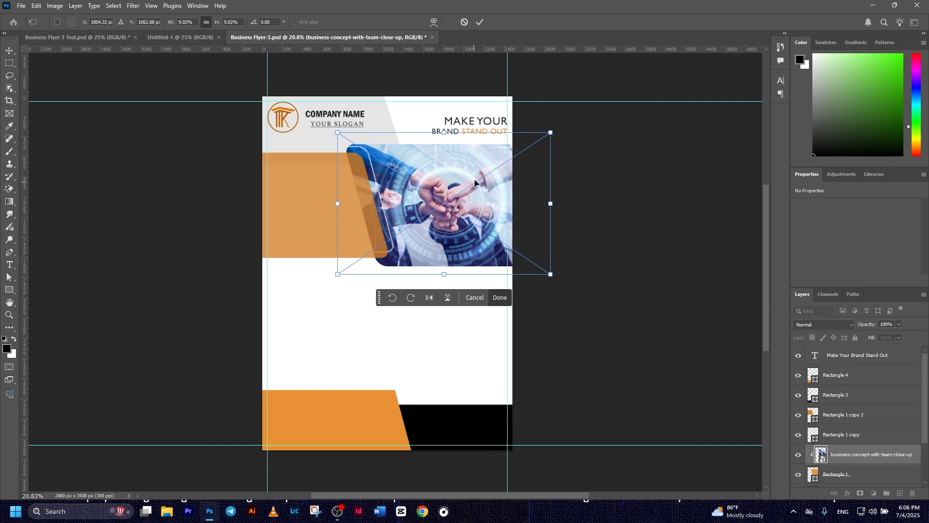
click(479, 22)
click(636, 236)
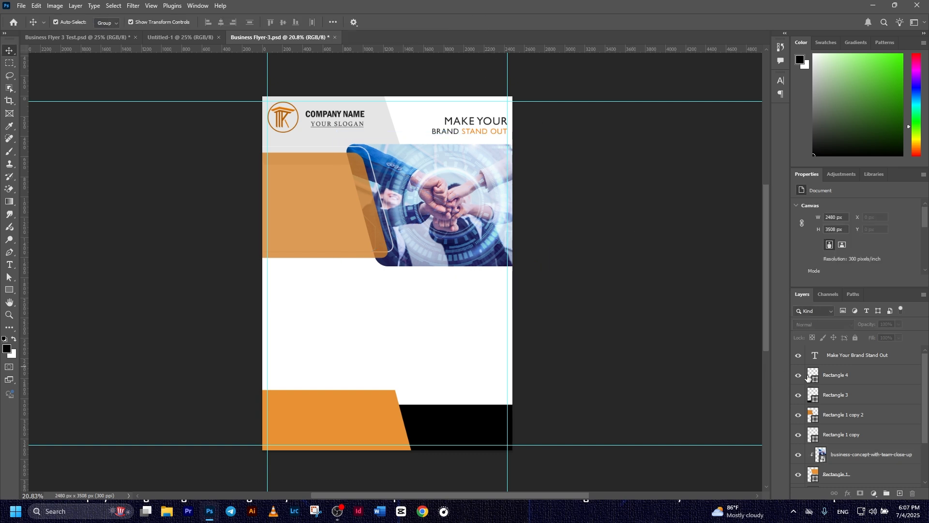
Add the three-line white title "DIGITAL MARKETING AGENCY" at 70.08 pt, with the last two lines in Franklin Gothic Demi, over the translucent orange shape
click(854, 355)
click(866, 356)
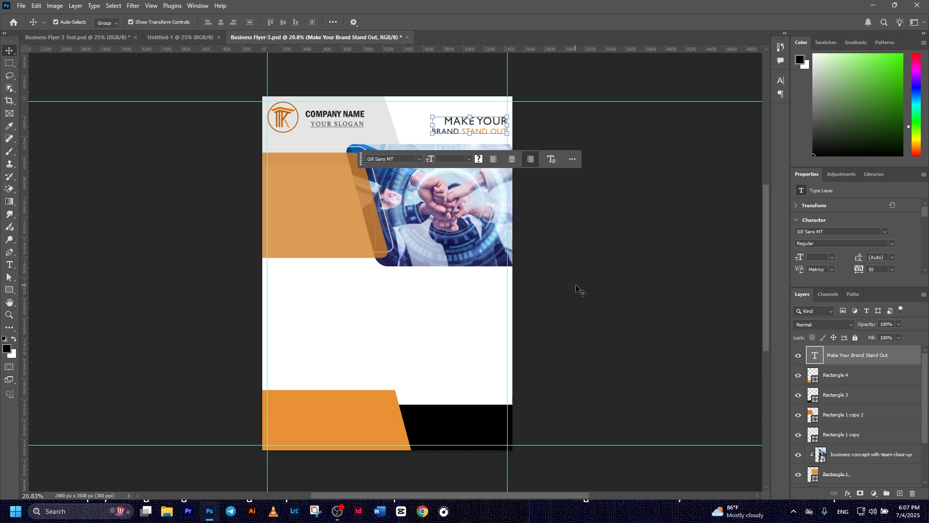
click(595, 287)
click(845, 355)
click(10, 265)
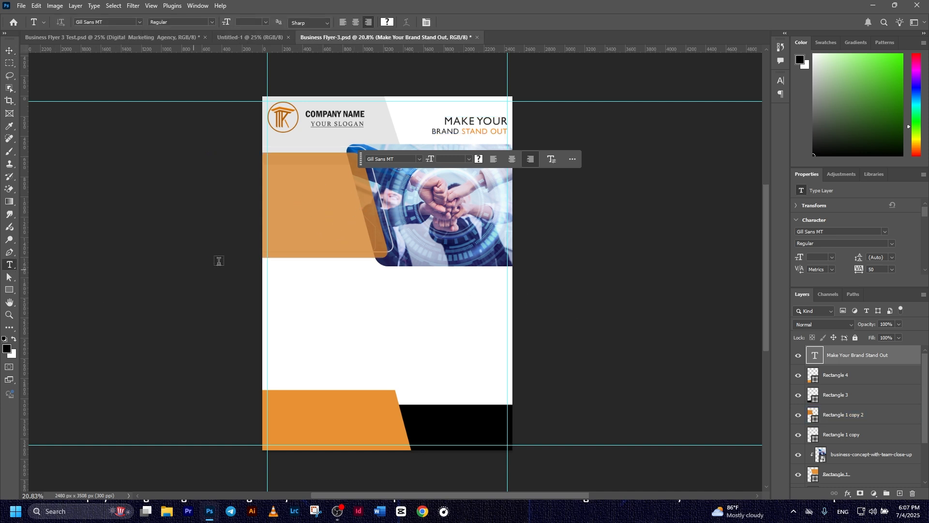
click(288, 178)
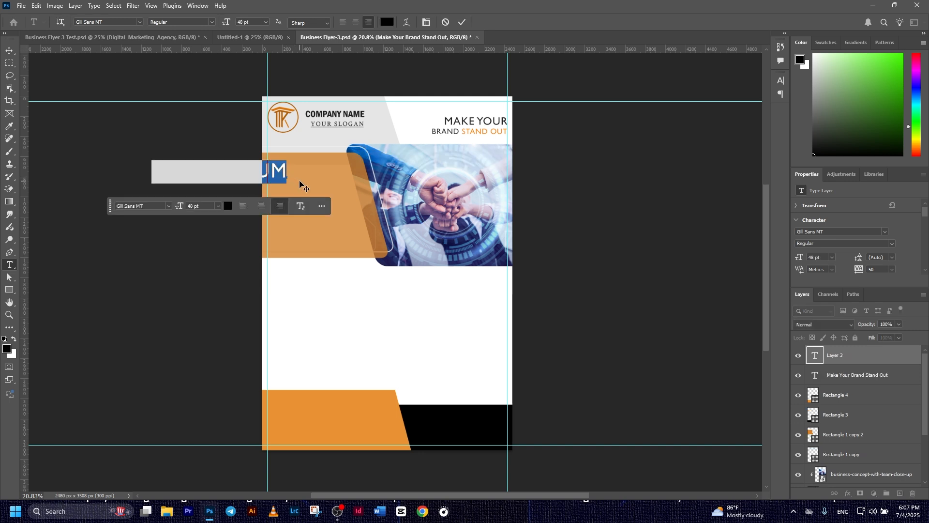
text(DIGITAL MARKETING AGENCY)
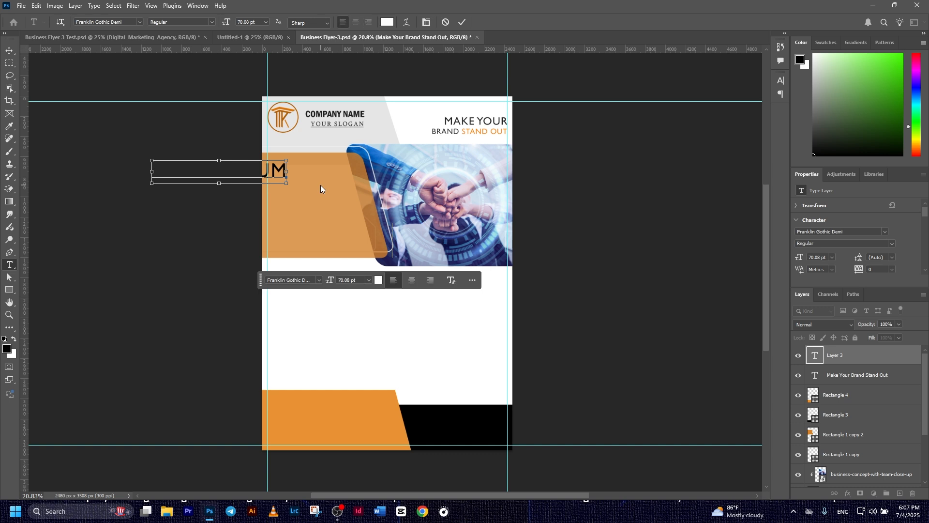
click(463, 21)
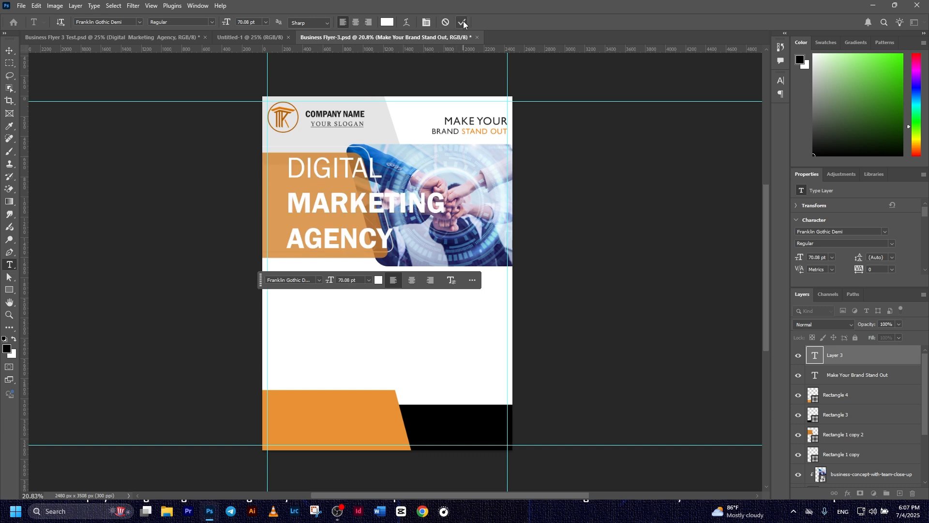
Scale the title down to about 48.1 pt and move it onto the translucent orange shape near the left margin guide
click(9, 53)
drag(440, 247, 386, 223)
drag(232, 128, 279, 157)
drag(342, 174, 326, 181)
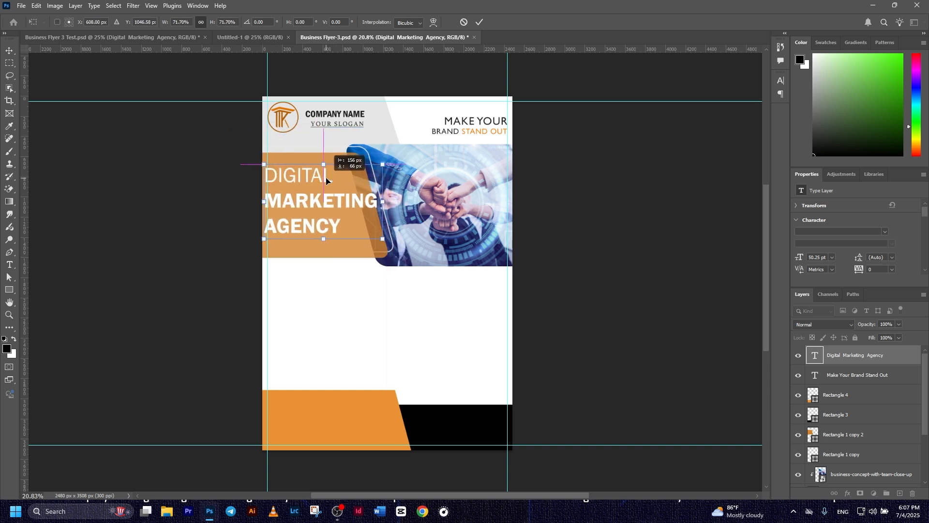
drag(383, 165, 378, 170)
double_click(584, 224)
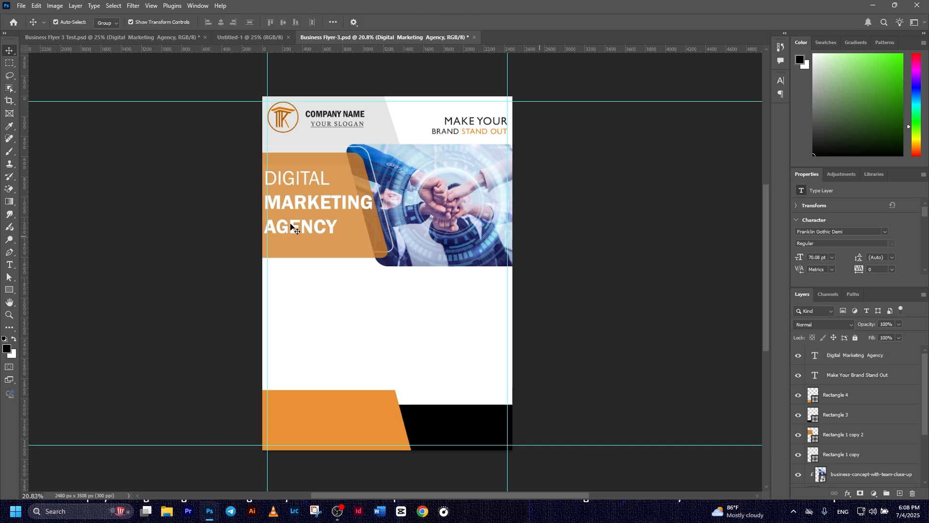
Fine-tune the title's position so its left edge lines up with the left margin guide
scroll(269, 217, up, 7)
drag(280, 189, 285, 192)
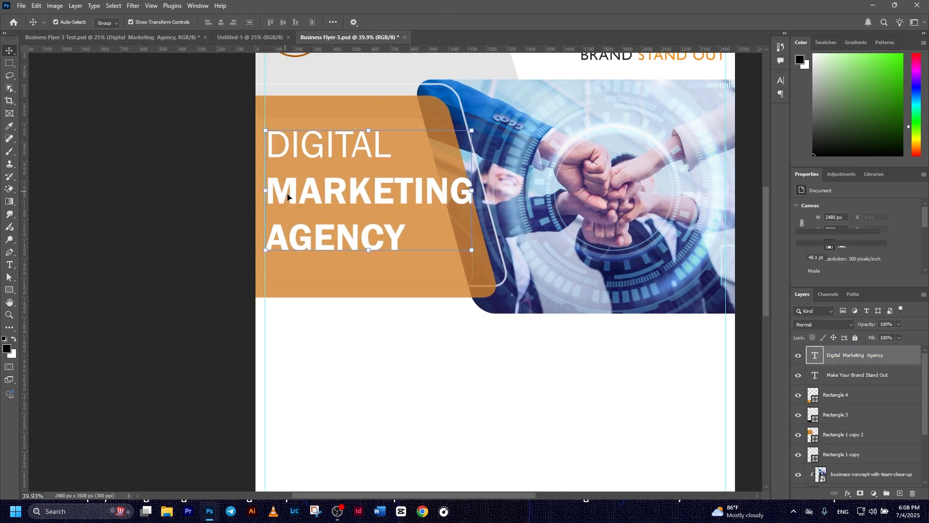
click(212, 222)
drag(305, 189, 303, 190)
click(207, 208)
key(ctrl+minus)
key(ctrl+minus)
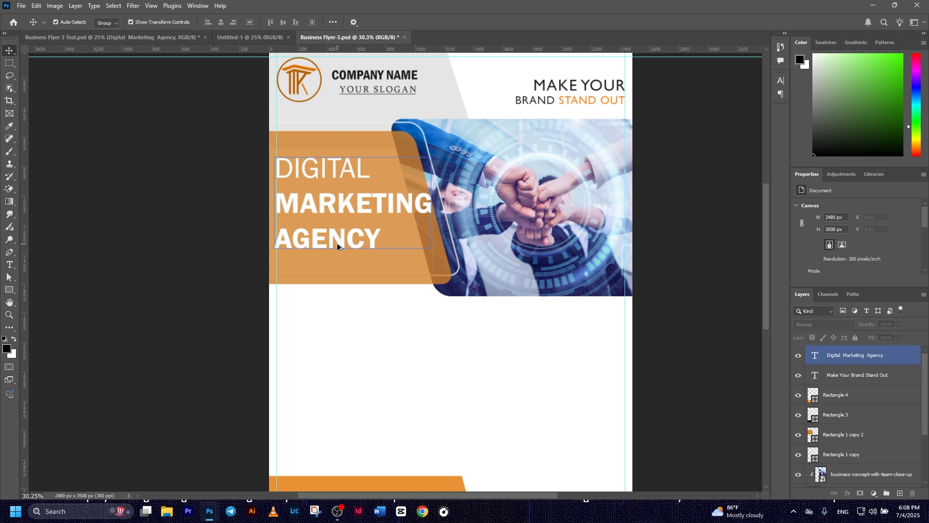
Move the translucent orange shape and its white outline, Rectangle 1 copy 2 and Rectangle 1 copy, together slightly right
click(334, 263)
click(834, 374)
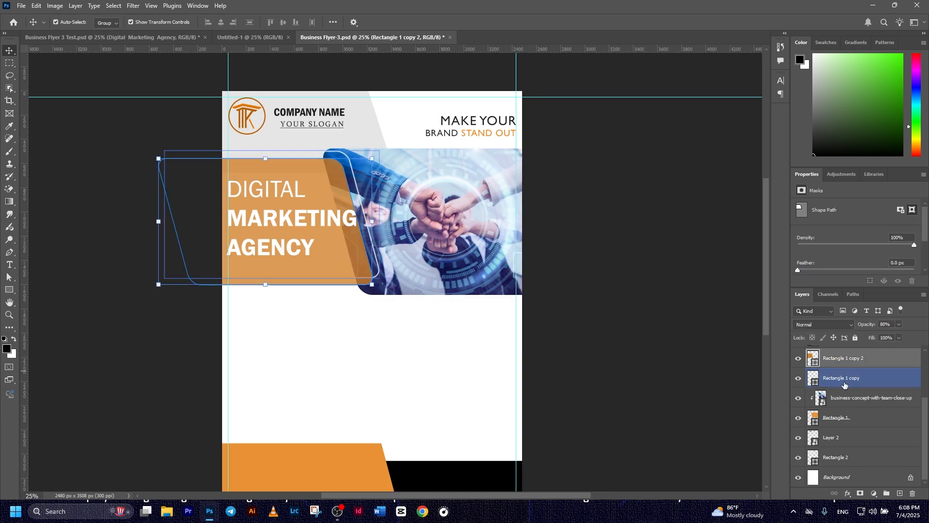
shift+click(847, 383)
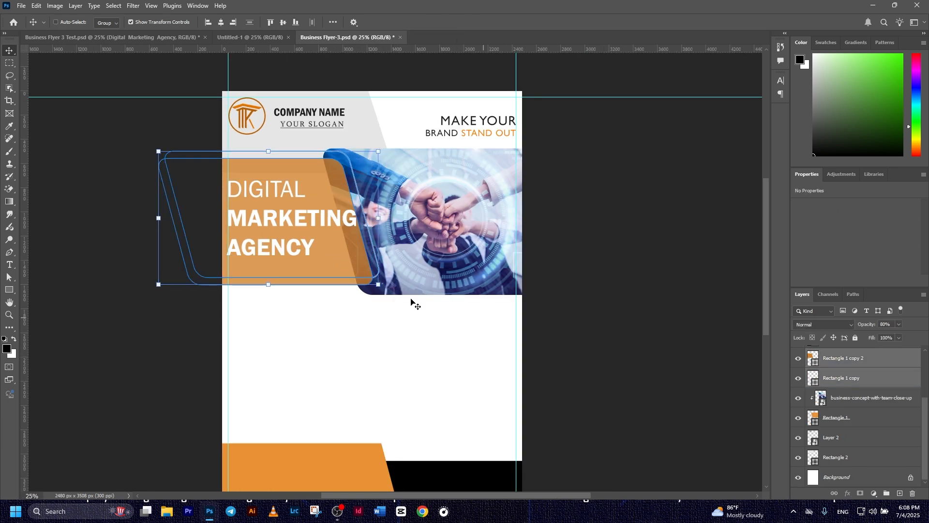
key(ctrl+t)
drag(342, 196, 352, 194)
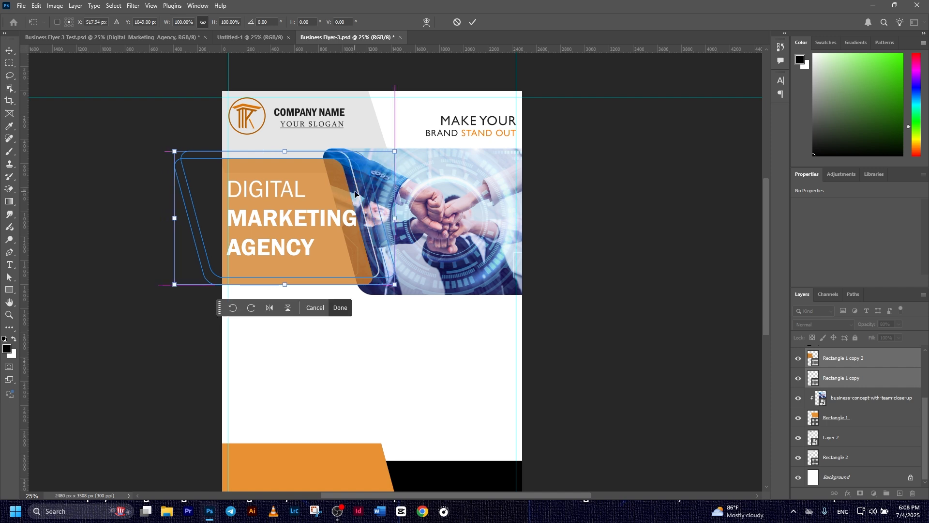
click(472, 22)
click(595, 267)
Scale the title up to about 102.44%, or 49.28 pt, keeping it within the translucent orange shape
drag(313, 223, 313, 221)
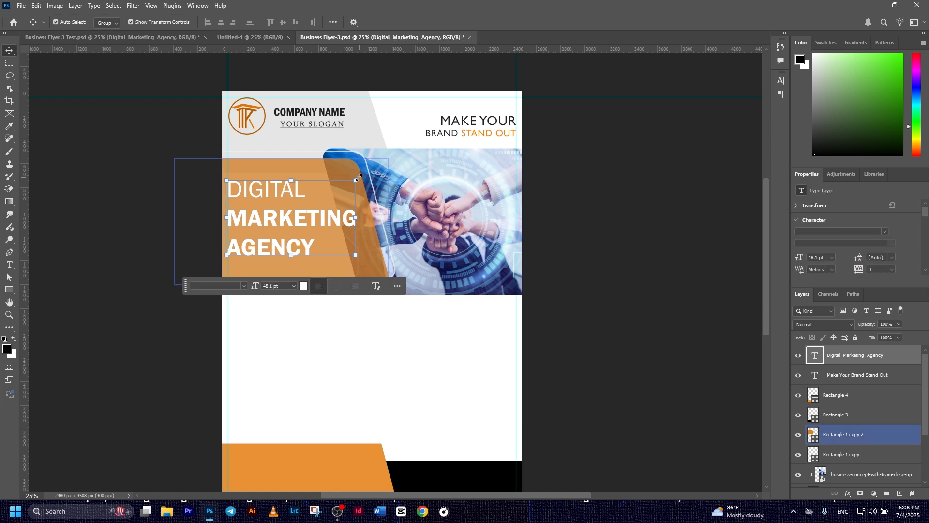
drag(355, 180, 363, 177)
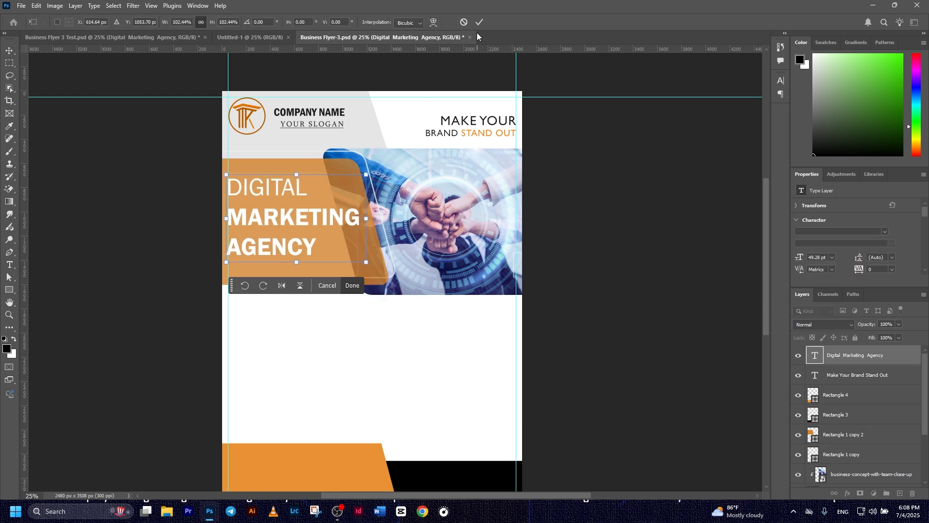
key(Return)
Recolor the translucent orange shape Rectangle 1 copy 2 to the darker orange #c96800
click(828, 434)
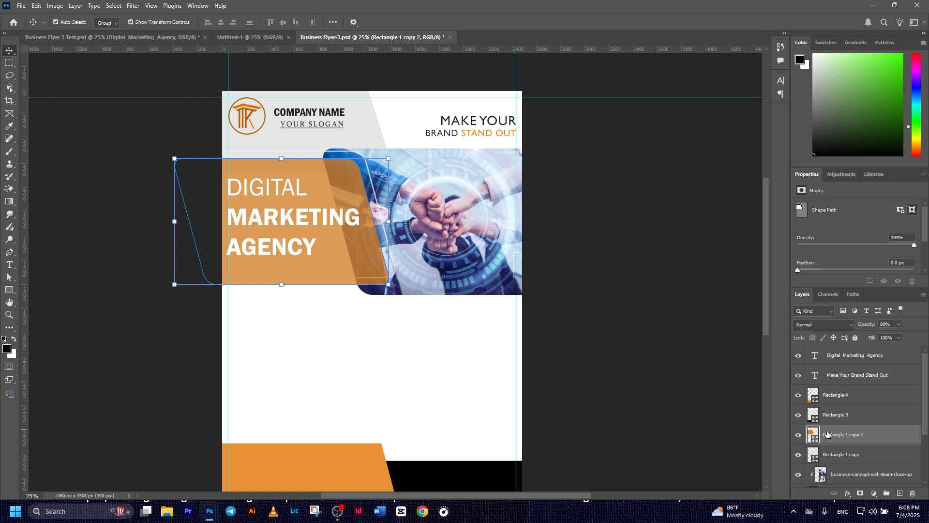
double_click(812, 434)
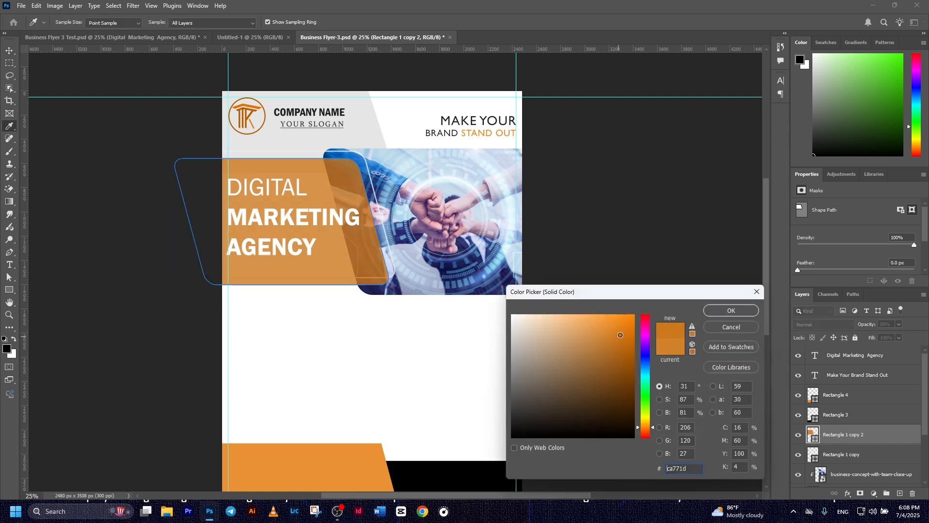
drag(633, 327, 650, 341)
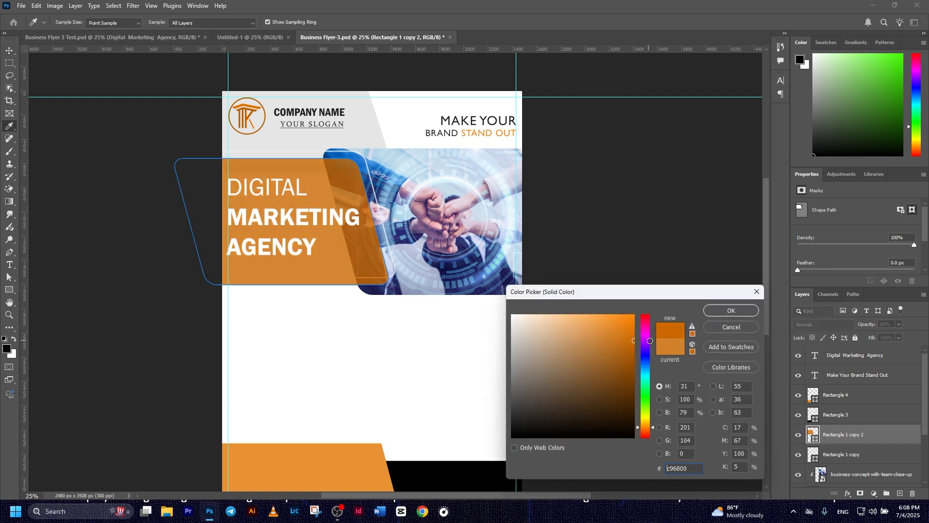
click(731, 311)
key(v)
click(726, 267)
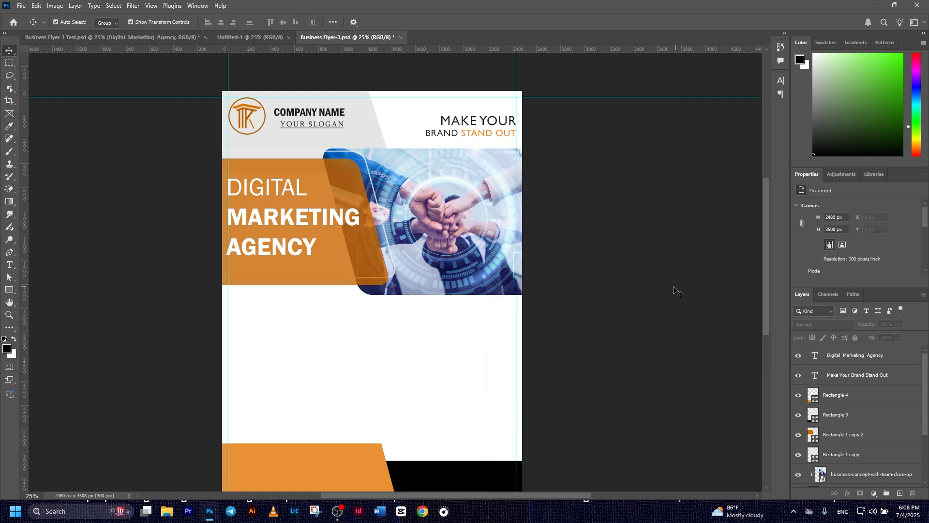
Save the flyer and add a vertical guide through the horizontal centre of the page
scroll(674, 291, down, 1)
alt+scroll(554, 348, down, 1)
key(ctrl+s)
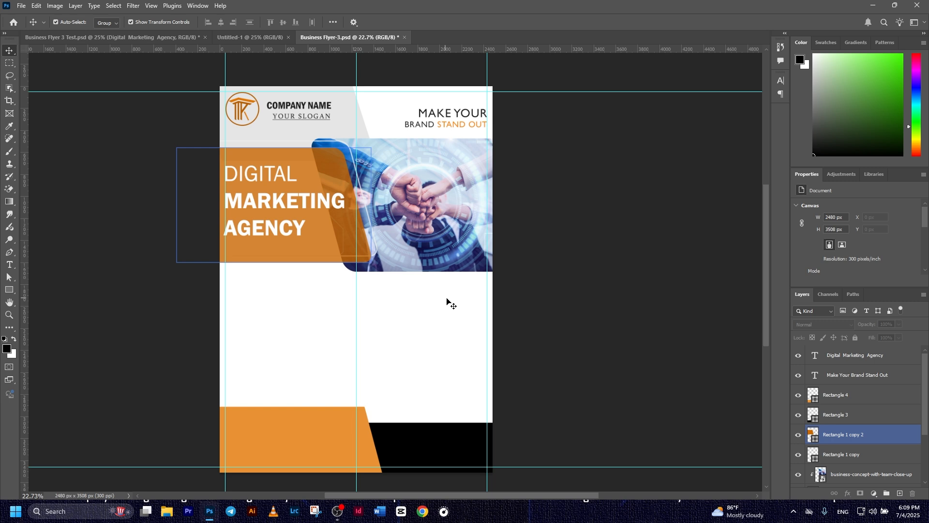
Add the heading "Our Service!" in dark 32 pt Gill Sans MT just below the title and photo area
click(644, 357)
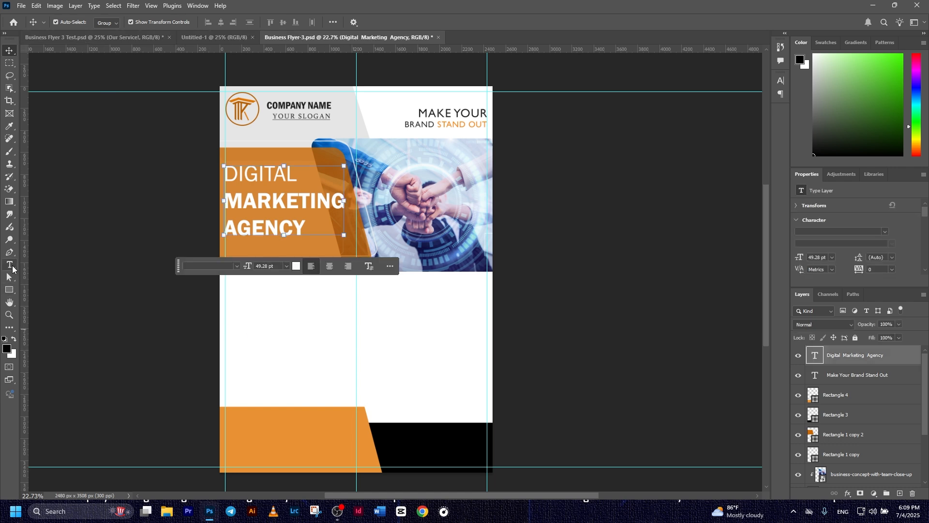
click(12, 265)
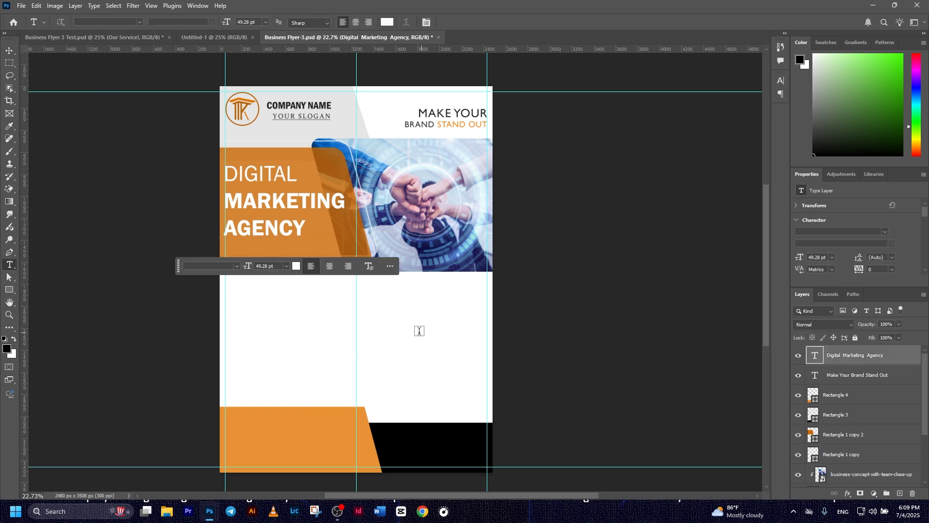
click(276, 294)
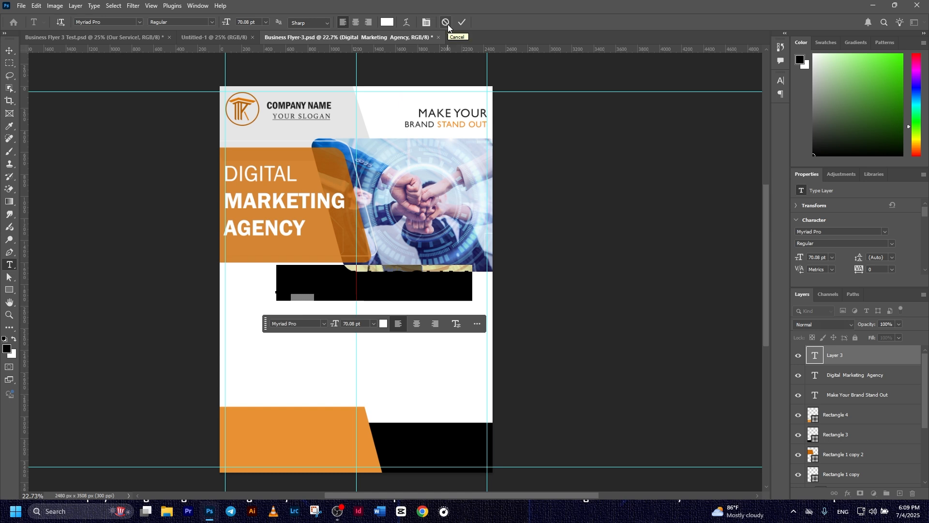
click(462, 23)
click(9, 50)
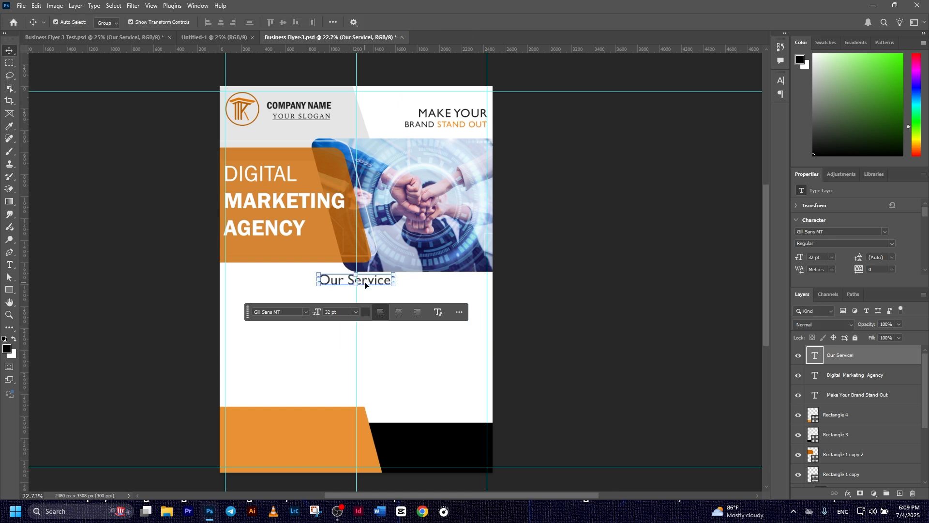
Move the "Our Service!" heading into the page's left half and add a horizontal guide along its bottom edge
drag(333, 284, 272, 285)
drag(344, 49, 322, 287)
click(293, 362)
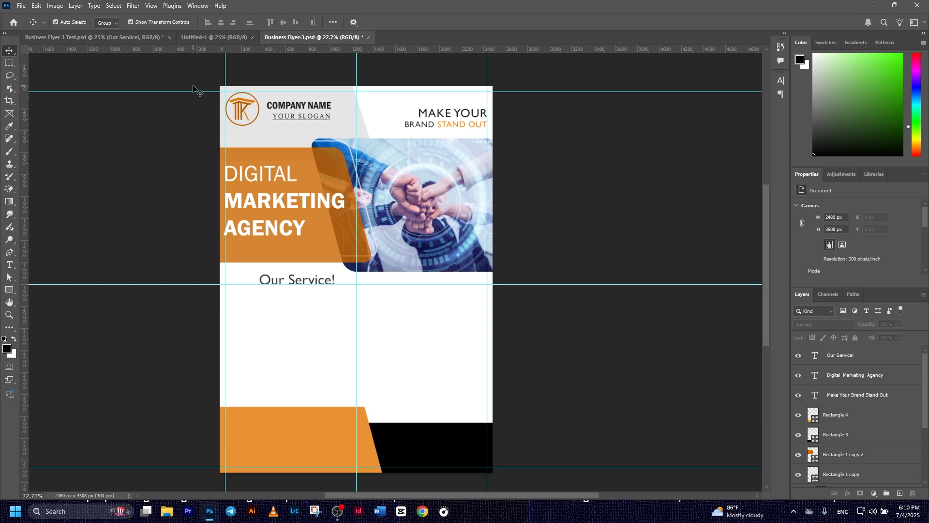
Bring three circular service icons from Business Flyer 3 Test.psd into the flyer, one below another under the "Our Service!" heading
click(210, 273)
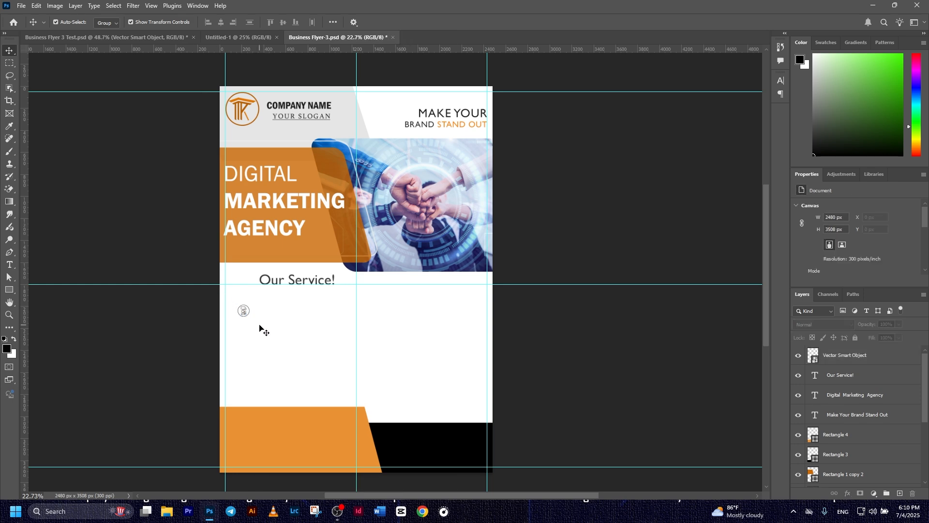
scroll(259, 325, up, 4)
drag(281, 324, 344, 290)
scroll(335, 307, down, 3)
scroll(336, 307, down, 1)
drag(426, 263, 392, 288)
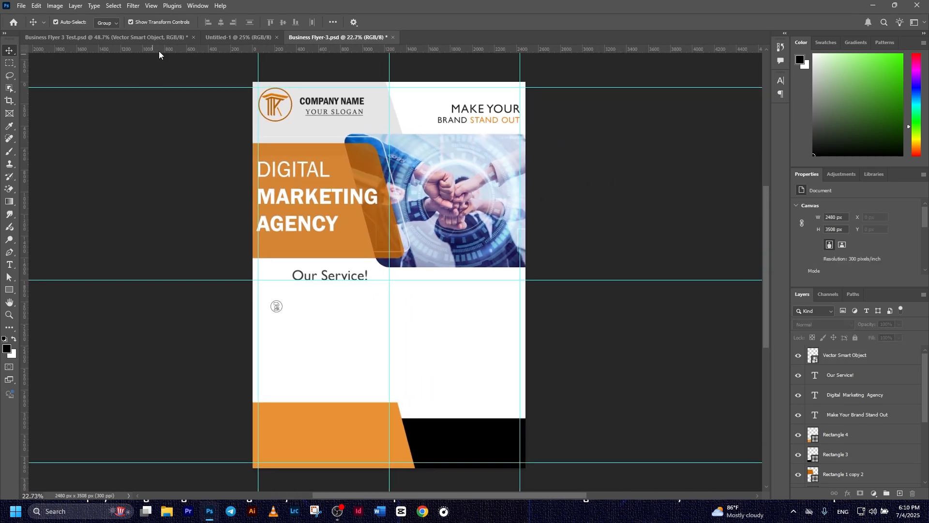
click(144, 38)
drag(287, 344, 286, 344)
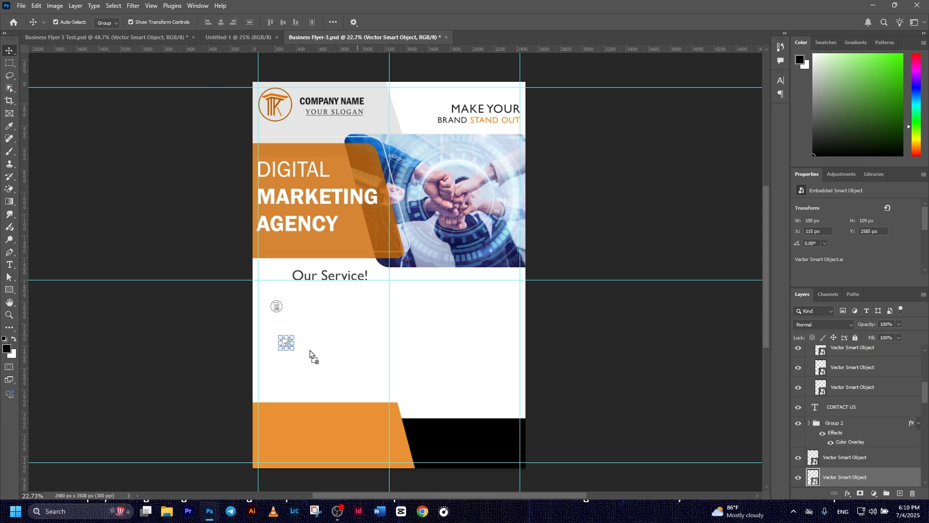
drag(310, 349, 284, 376)
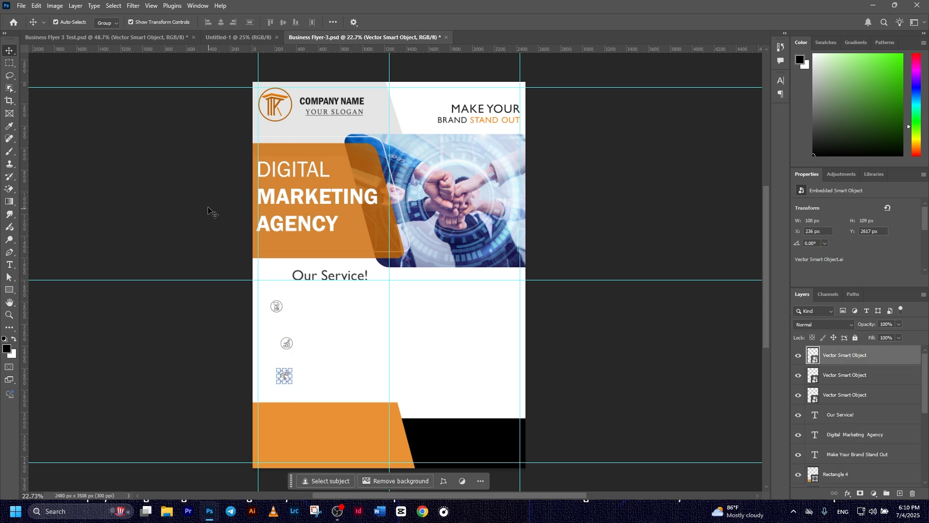
Group the three circular service icons under the "Our Service!" heading
click(885, 487)
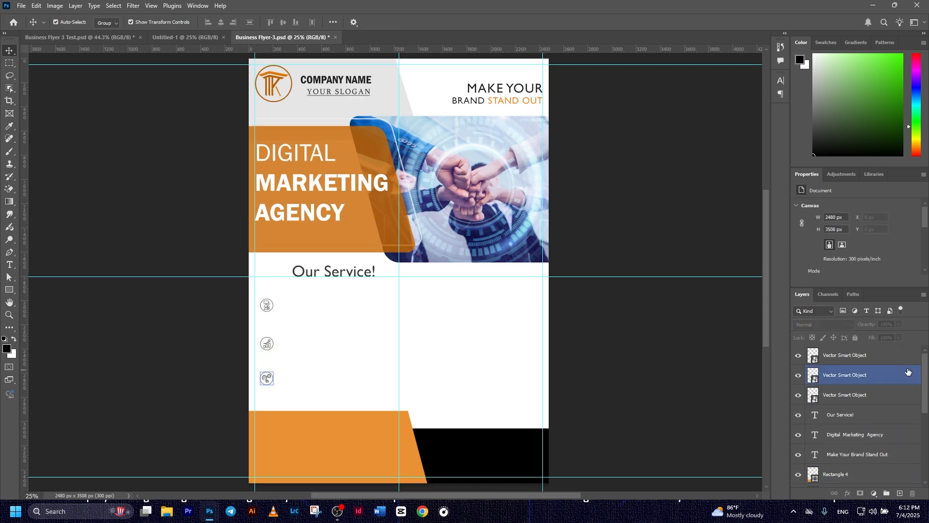
click(869, 357)
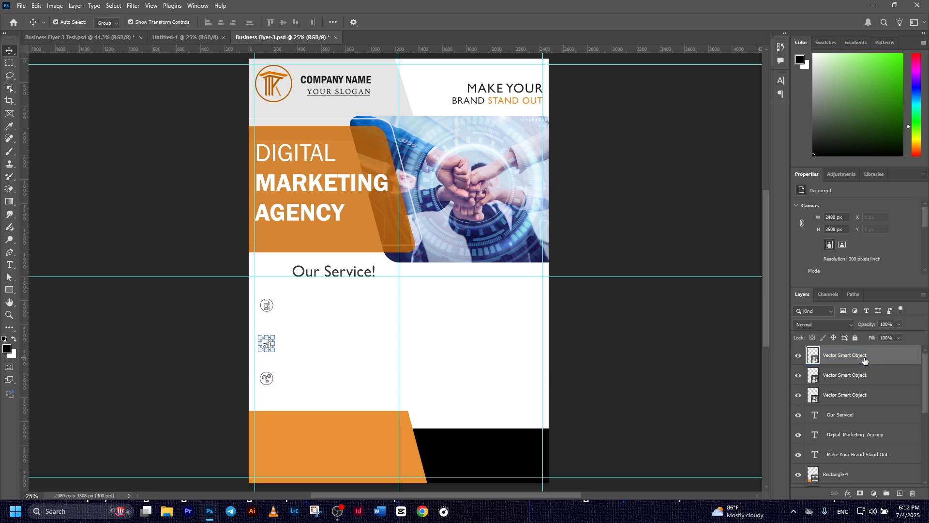
shift+click(867, 400)
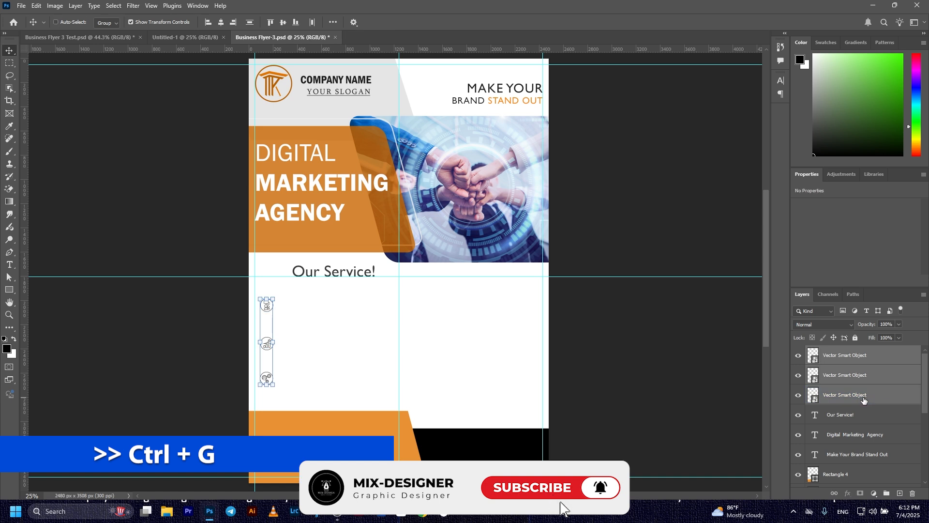
key(ctrl+g)
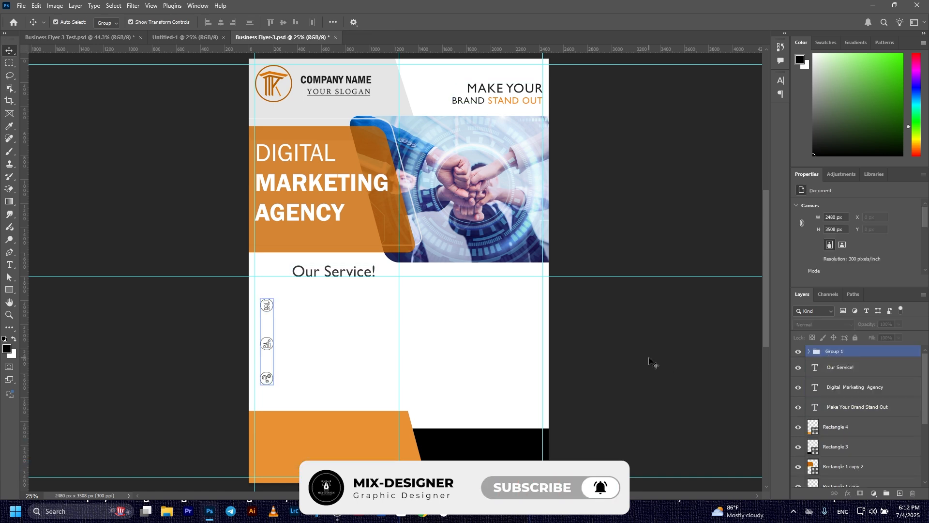
Apply a Color Overlay in orange #e89133 at 100% opacity to the service icon group
click(834, 353)
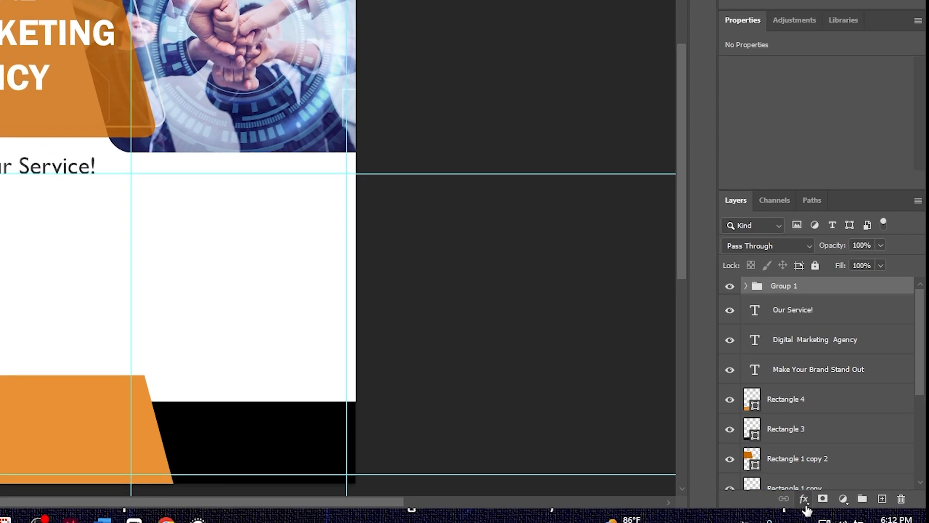
click(821, 496)
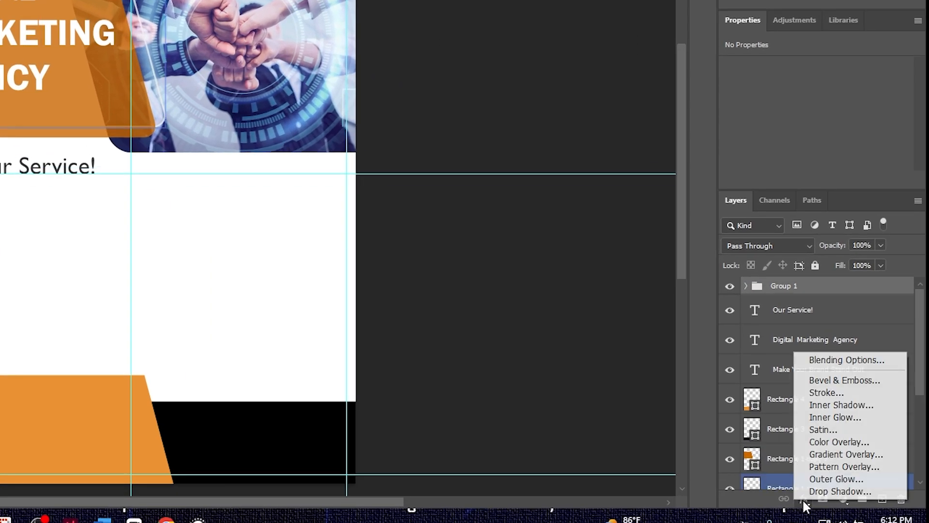
click(814, 443)
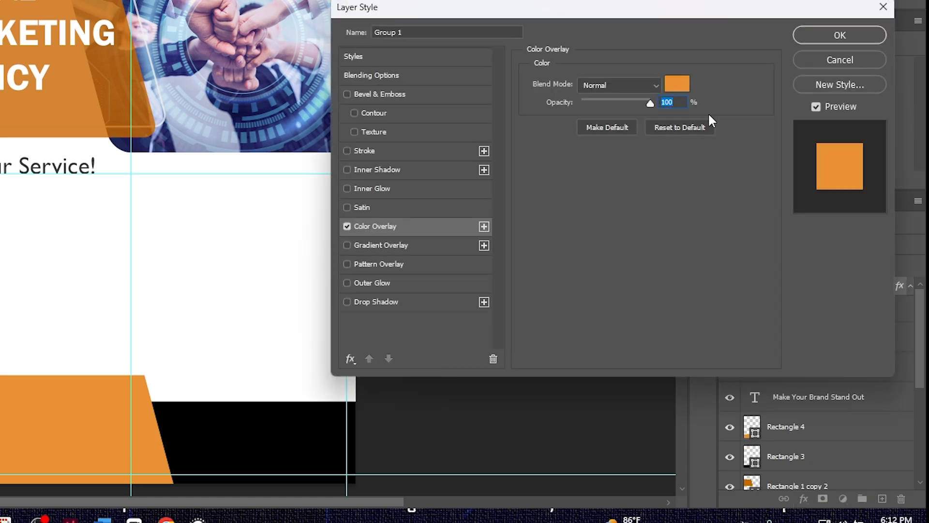
click(682, 87)
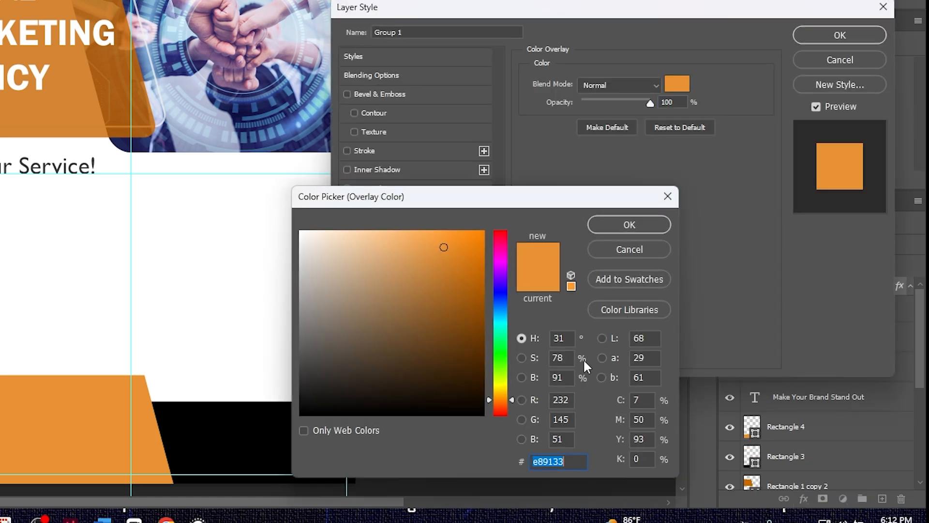
click(639, 226)
click(840, 35)
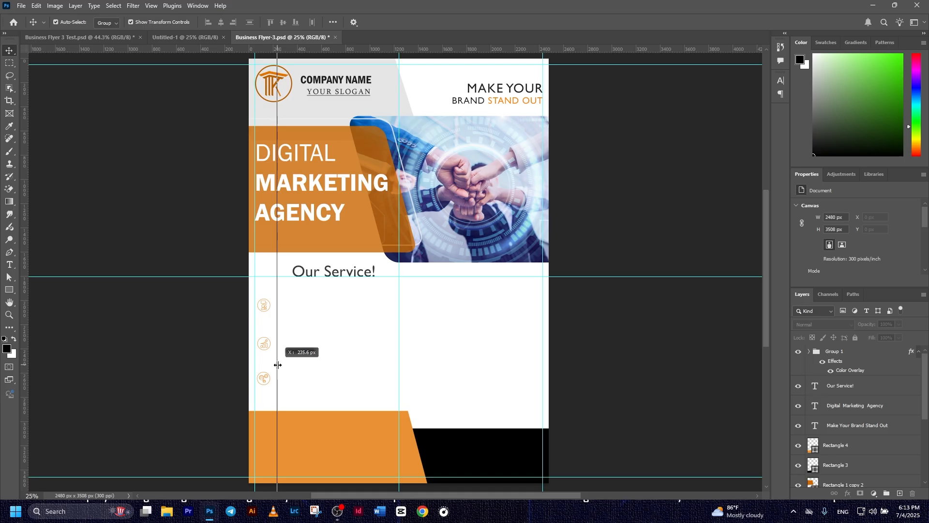
Add a vertical guide beside the service icons at about 236 px and enter "Grow Online Presence" in 15 pt Gill Sans MT
drag(278, 365, 277, 364)
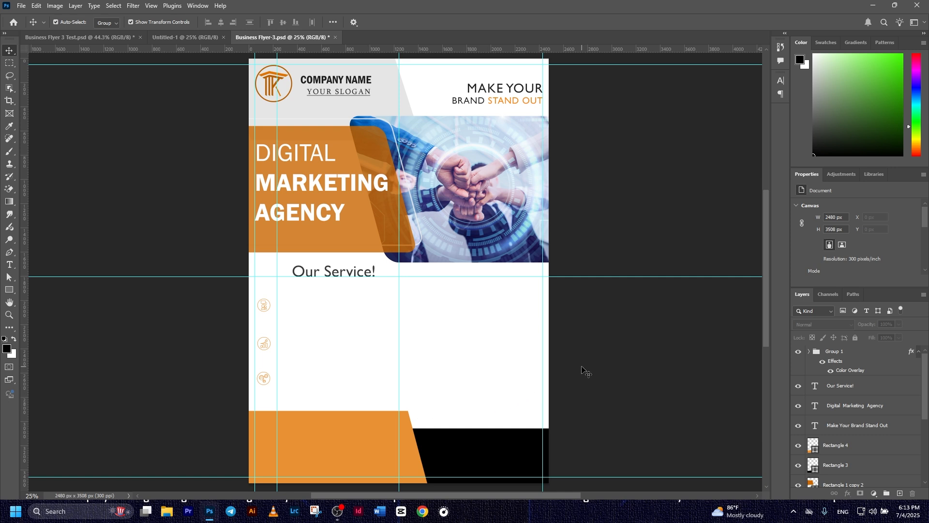
scroll(281, 329, down, 1)
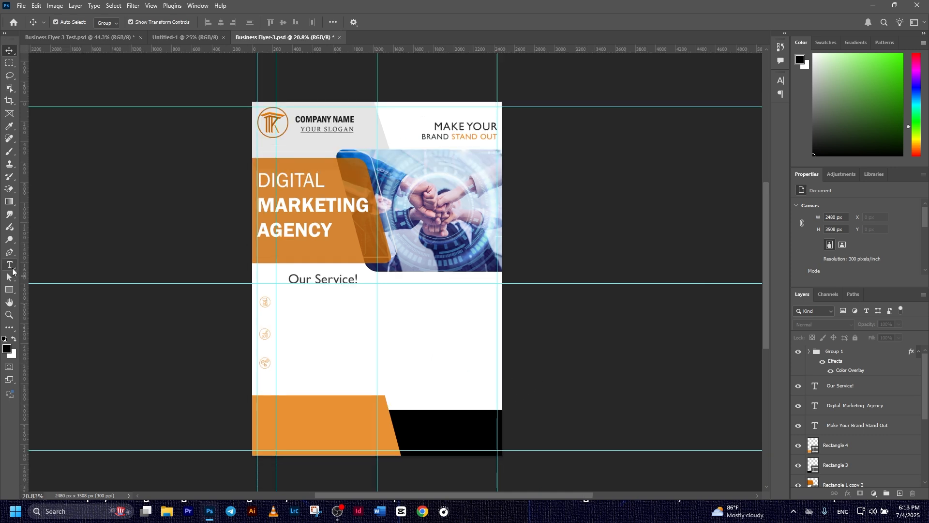
click(12, 269)
click(290, 311)
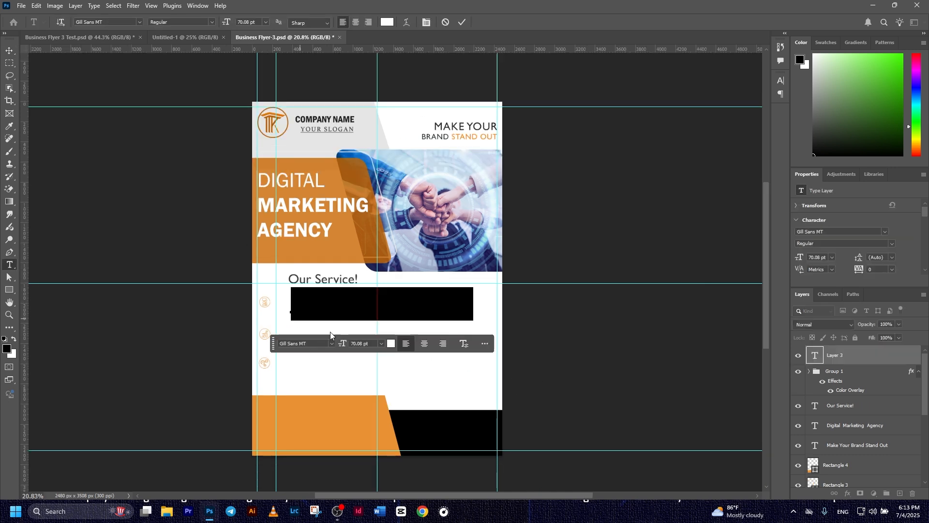
text(Grow Online Presence)
key(ctrl+Return)
Move the "Grow Online Presence" text so it starts at the new guide, level with the first service icon
key(ctrl+t)
scroll(364, 305, up, 4)
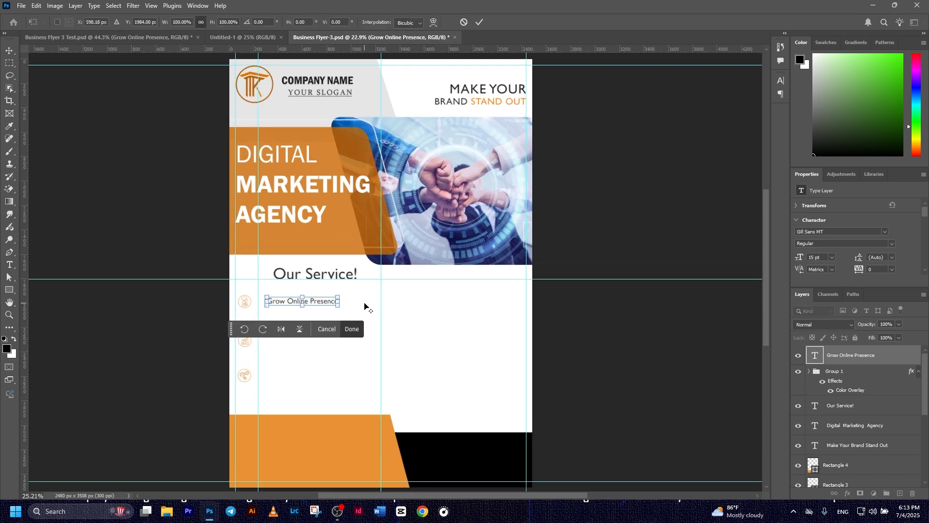
drag(365, 325, 440, 314)
mouse_move(340, 294)
mouse_down()
mouse_move(315, 293)
mouse_move(323, 293)
mouse_up()
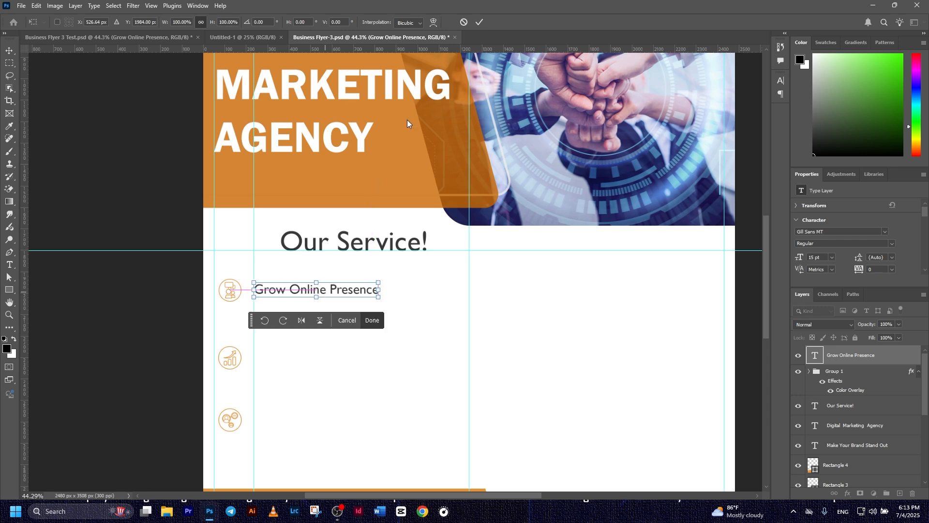
click(479, 22)
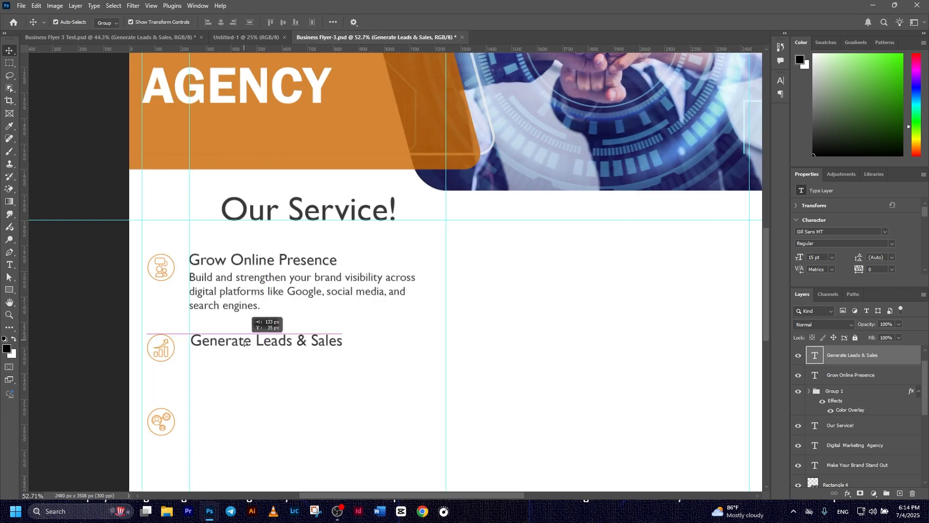
Place the 15 pt title "Generate Leads & Sales" and its 11 pt description beside the second service icon, aligned to the guide
drag(244, 343, 242, 343)
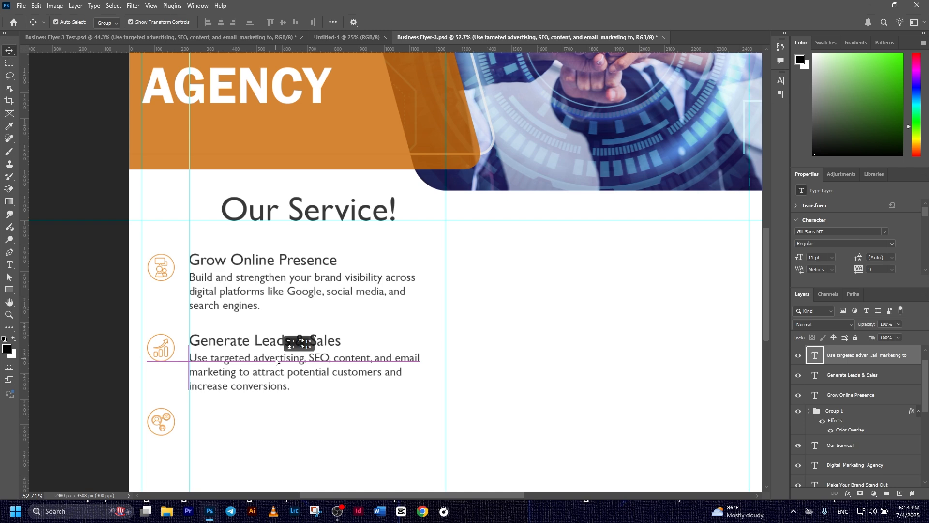
drag(276, 361, 276, 361)
scroll(296, 298, down, 2)
click(306, 303)
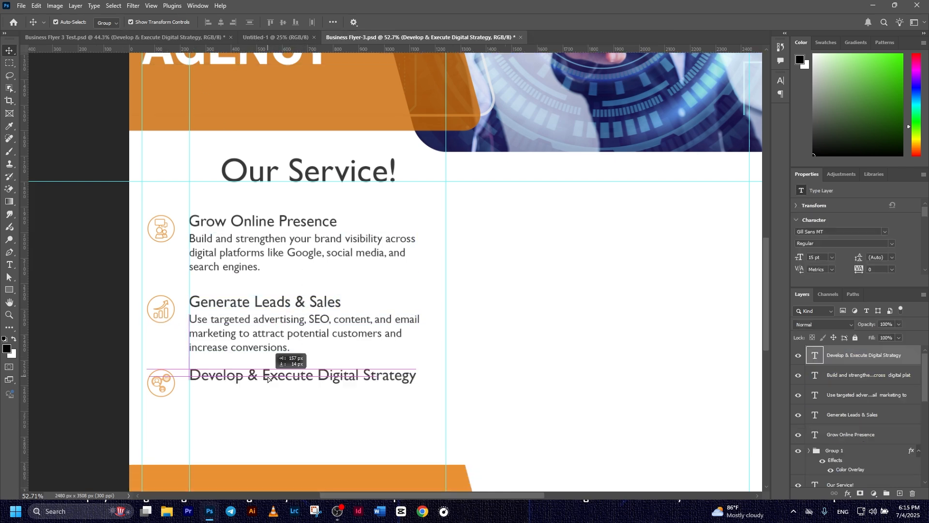
Place the 15 pt title "Develop & Execute Digital Strategy" and its 10.15 pt description beside the third service icon, aligned to the guide
drag(266, 377, 267, 378)
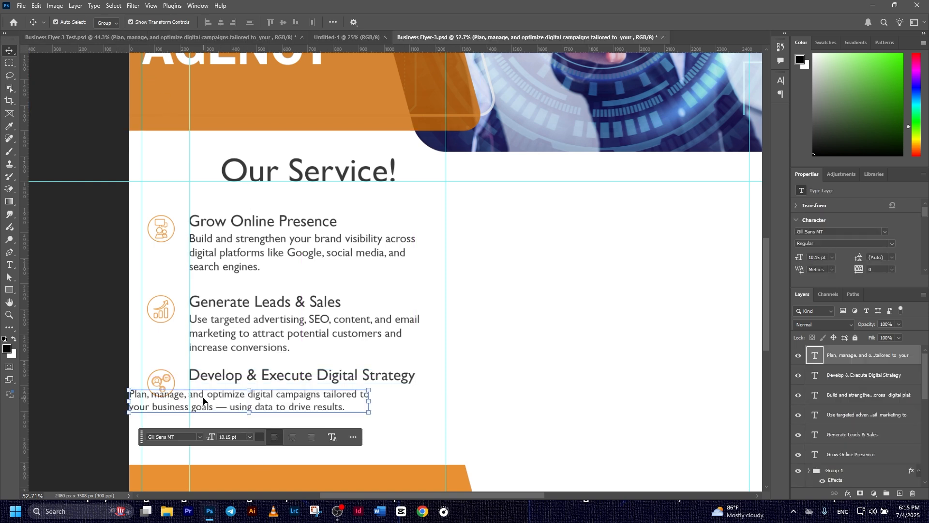
drag(204, 401, 264, 399)
click(100, 291)
click(258, 403)
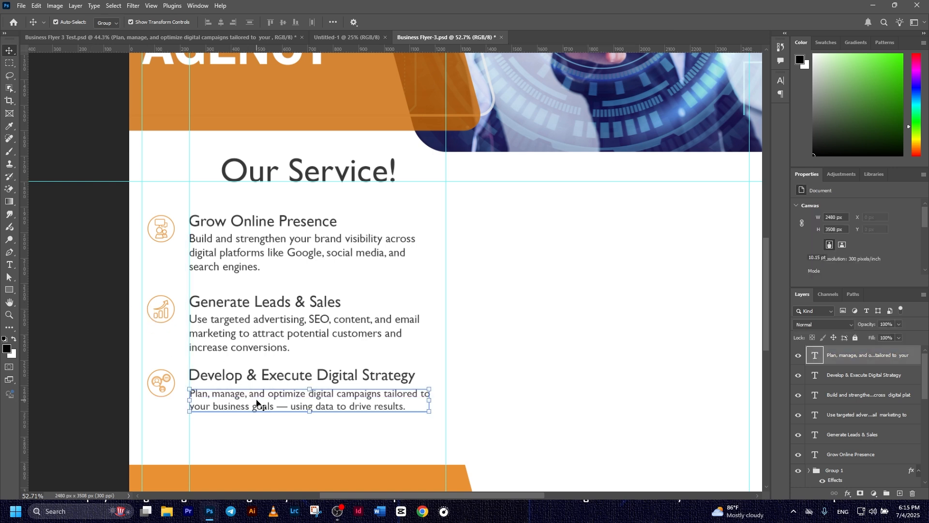
drag(263, 402, 264, 401)
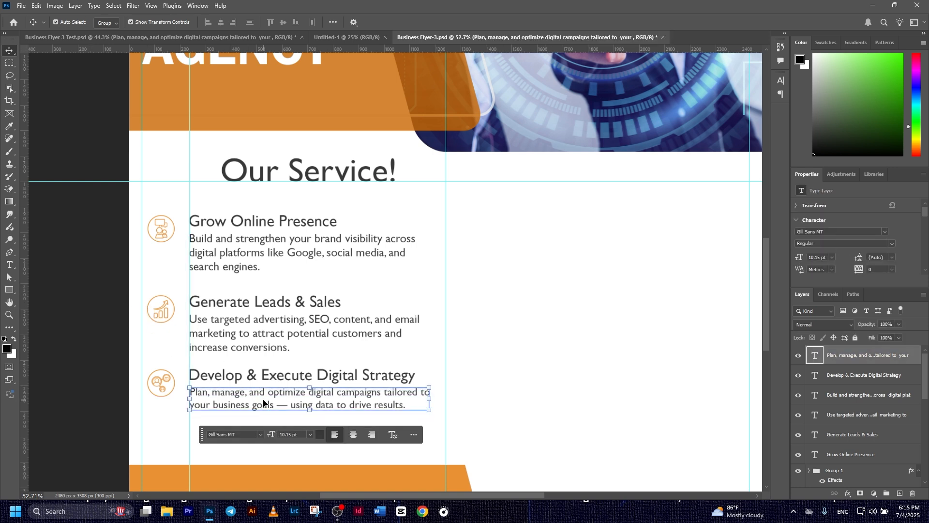
Nudge the "Generate Leads & Sales" description slightly upward, closer to its title
click(262, 329)
key(Up)
key(Up)
key(Up)
key(Up)
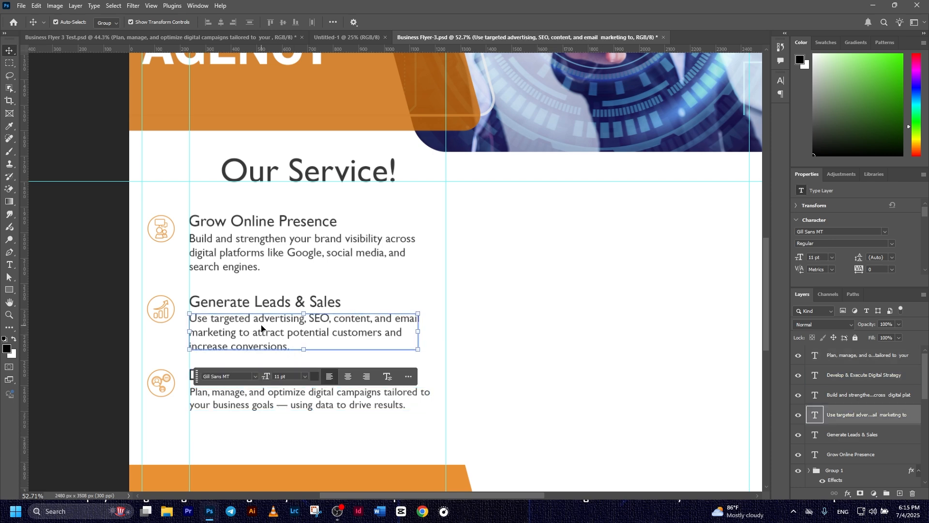
click(94, 260)
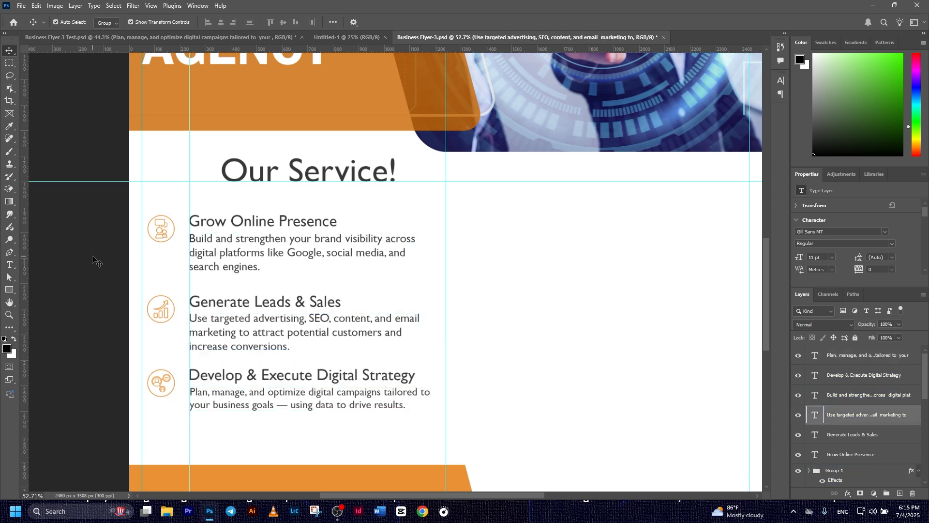
Add the heading "Why Choose Us?" in 32 pt Gill Sans MT to the page's right half, level with "Our Service!"
scroll(229, 323, down, 5)
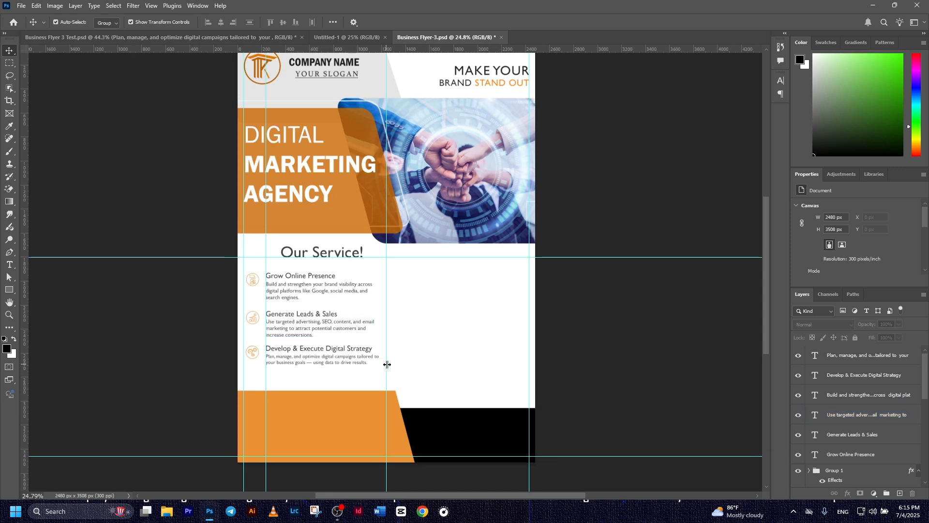
scroll(408, 325, up, 2)
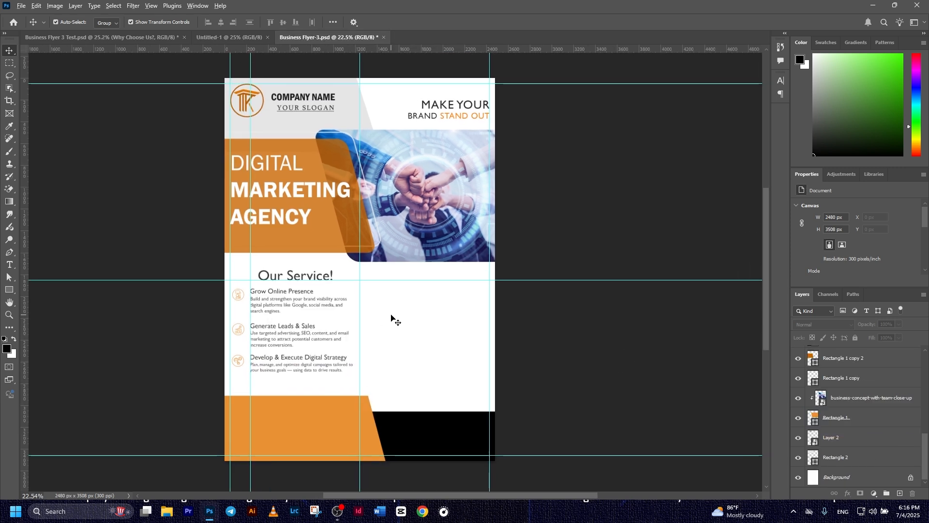
scroll(391, 317, up, 1)
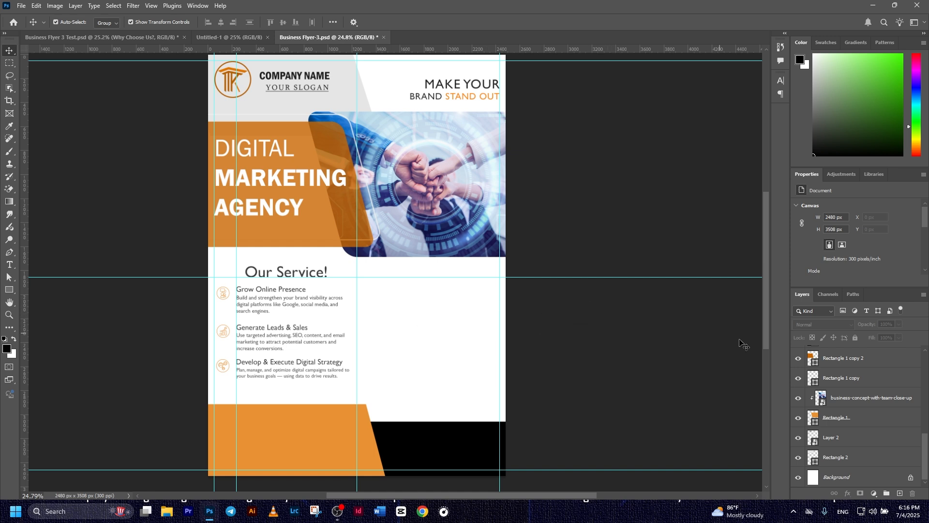
scroll(866, 411, up, 5)
click(843, 370)
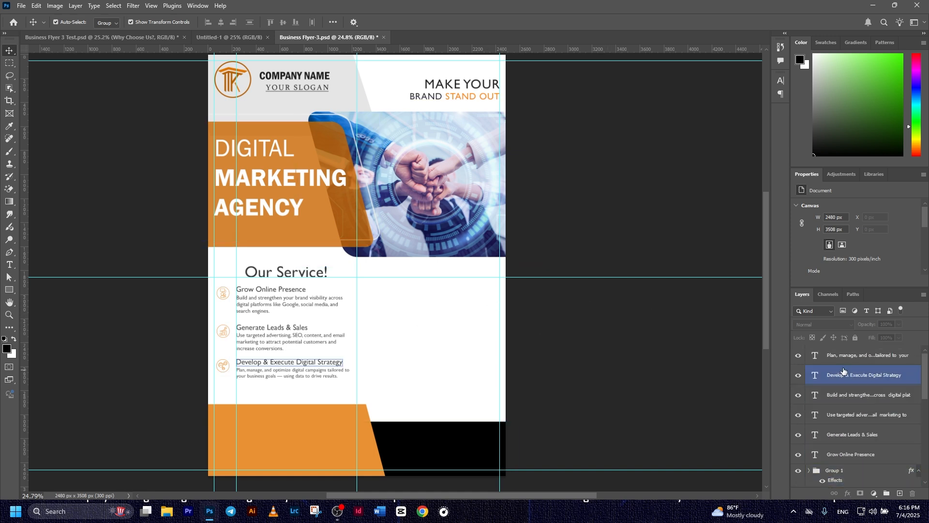
click(845, 356)
key(t)
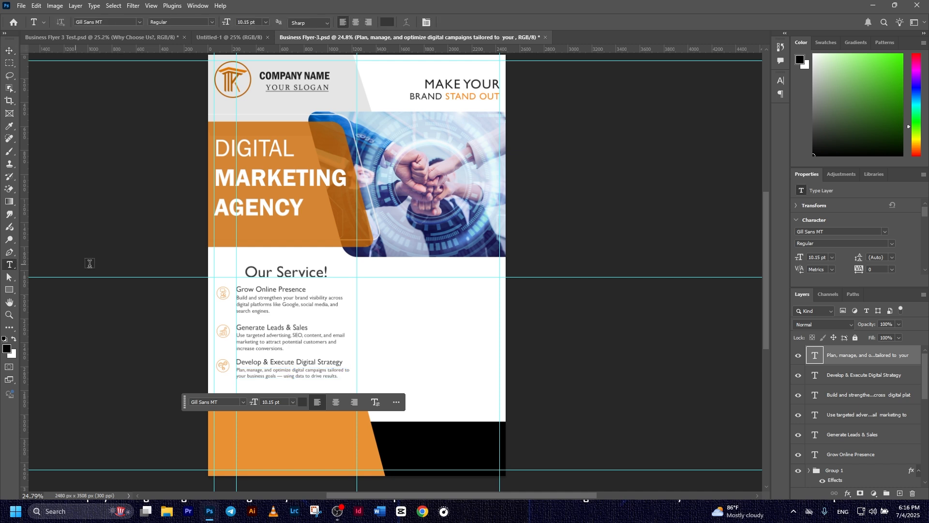
click(384, 270)
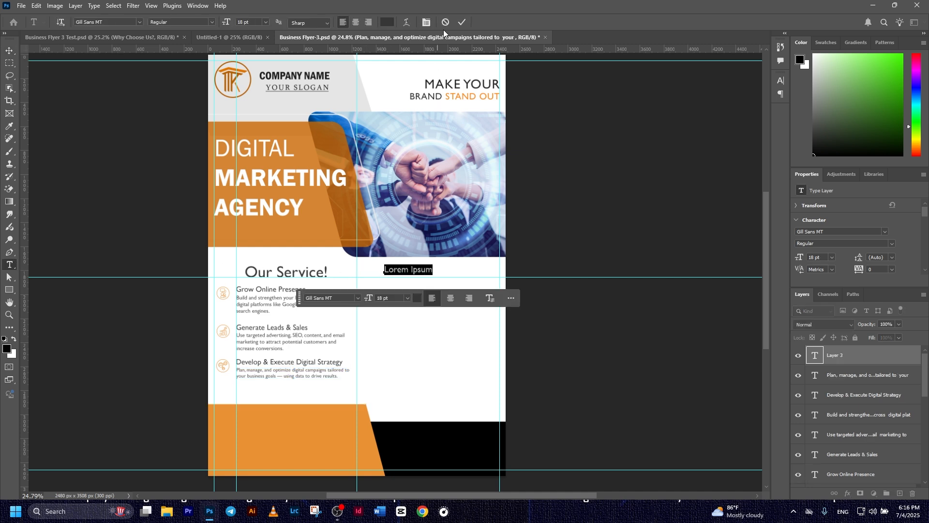
drag(369, 269, 443, 276)
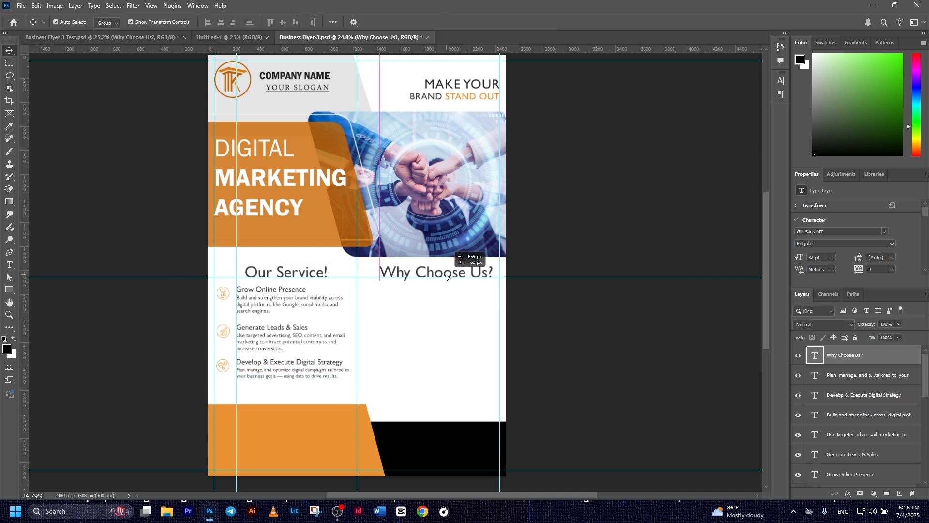
drag(447, 276, 447, 276)
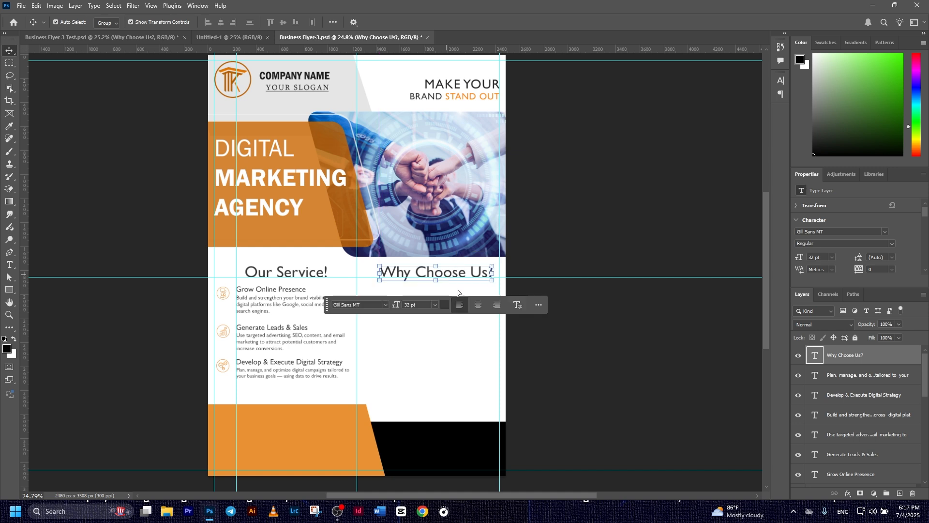
click(587, 343)
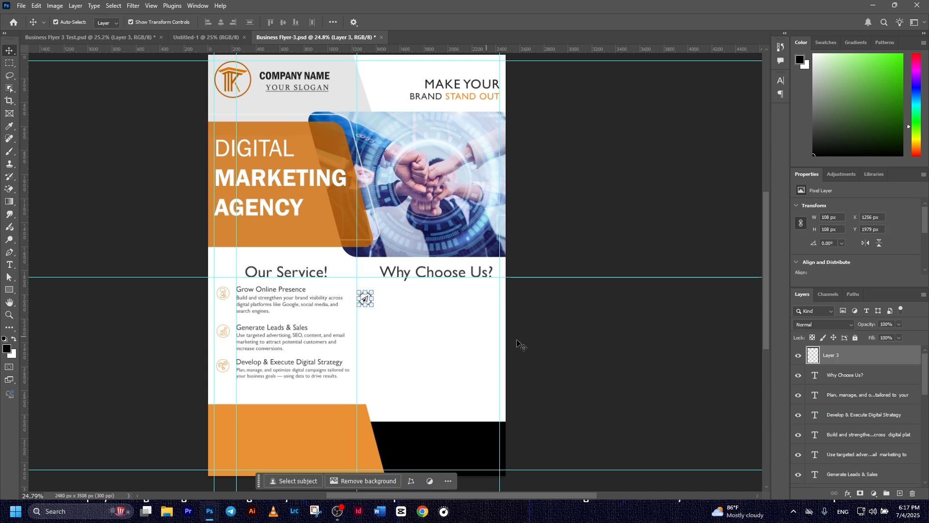
Duplicate the circular paper-plane icon under the "Why Choose Us?" heading twice
click(517, 339)
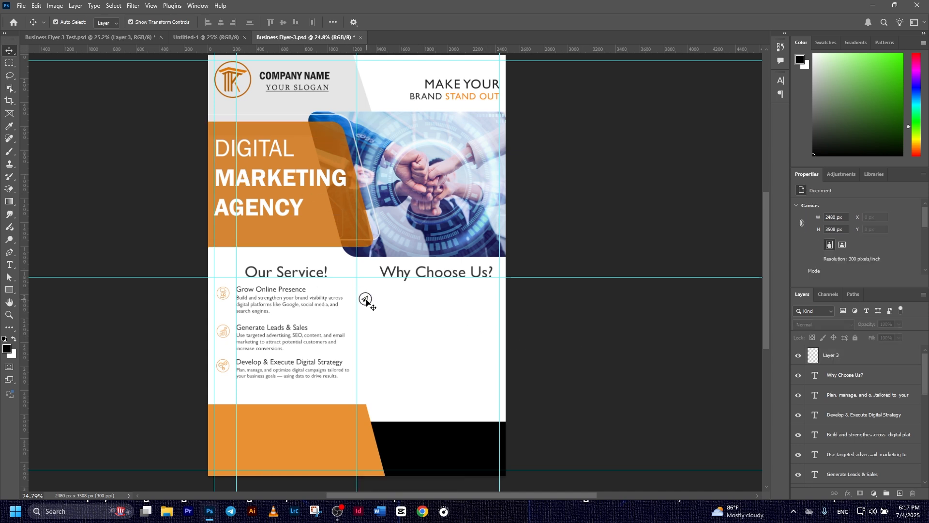
click(846, 359)
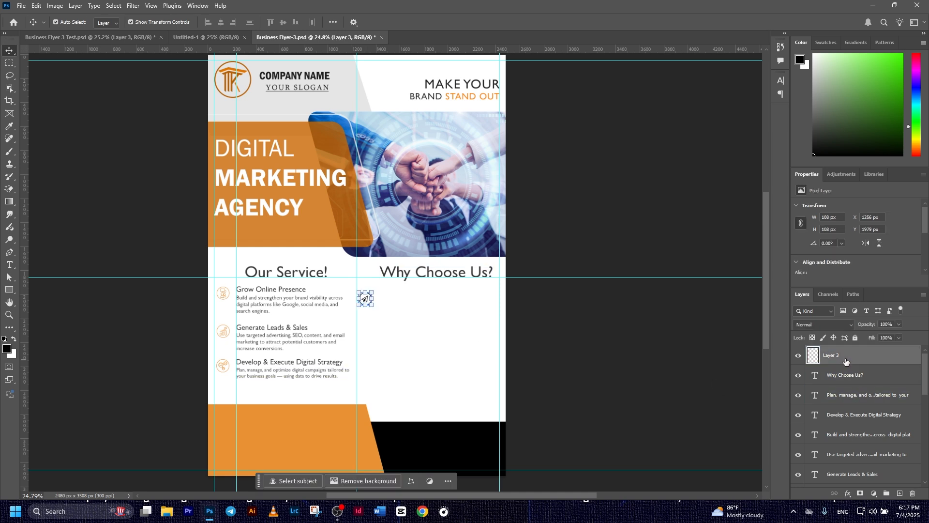
key(ctrl+j)
key(ctrl+j)
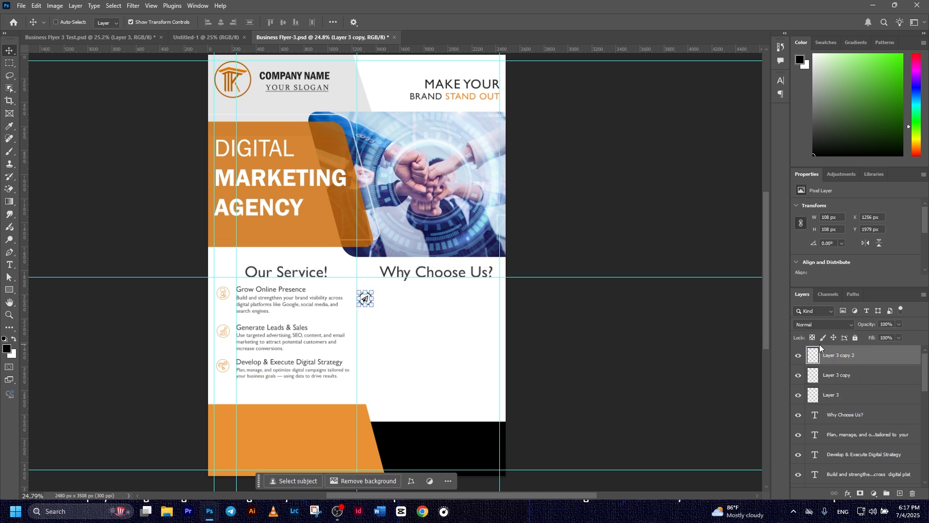
ctrl+click(433, 327)
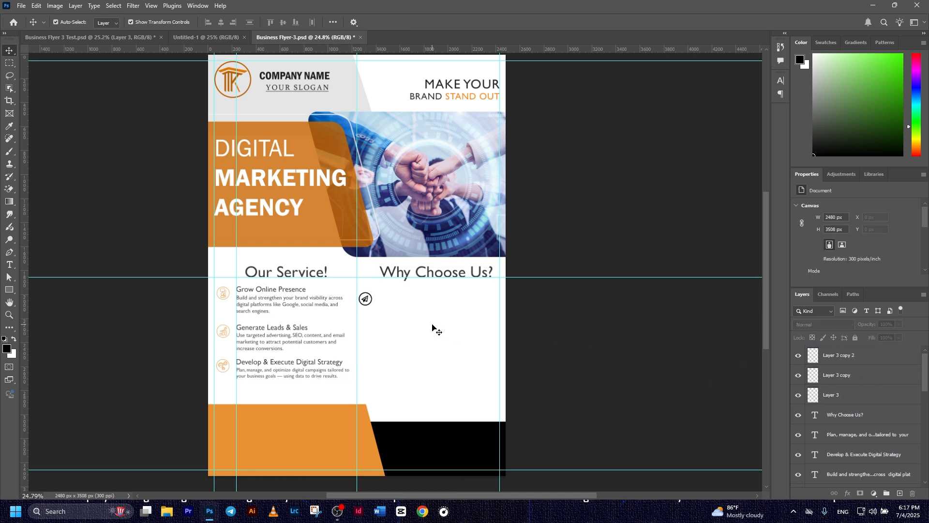
Position the three paper-plane icons in a vertical column under "Why Choose Us?", each level with the matching service icon
click(367, 301)
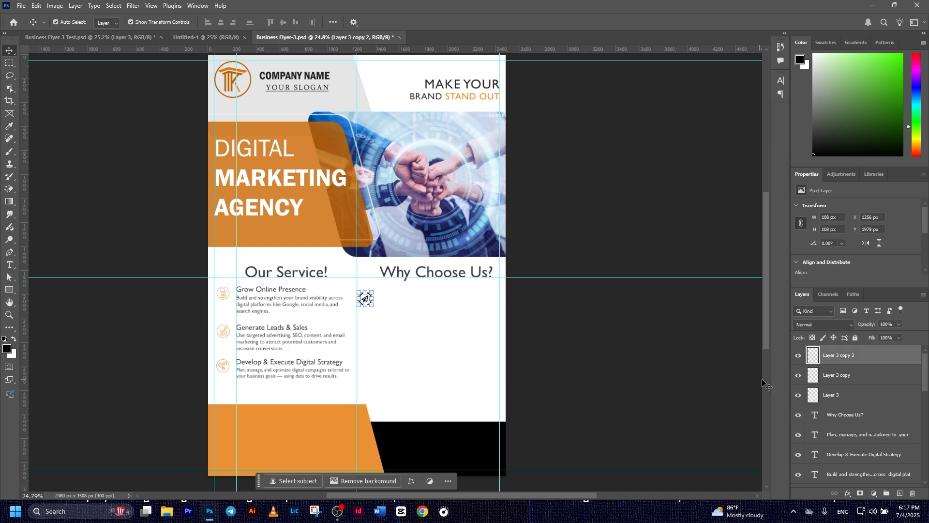
click(855, 383)
key(Down)
key(Down)
key(Down)
key(Down)
key(Down)
key(Down)
key(Down)
key(Down)
key(Down)
key(Down)
key(Down)
key(Down)
key(Down)
key(Down)
key(Down)
key(Down)
key(Down)
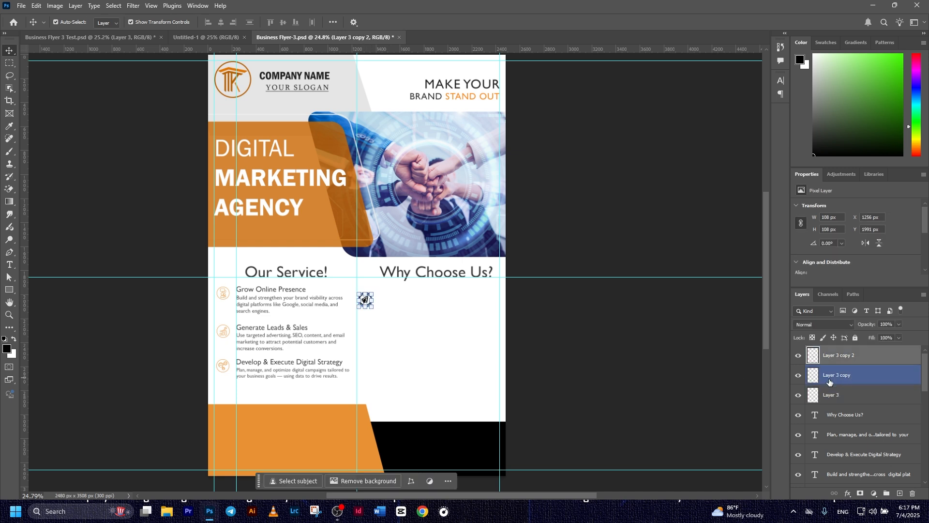
click(703, 359)
click(858, 393)
ctrl+click(853, 360)
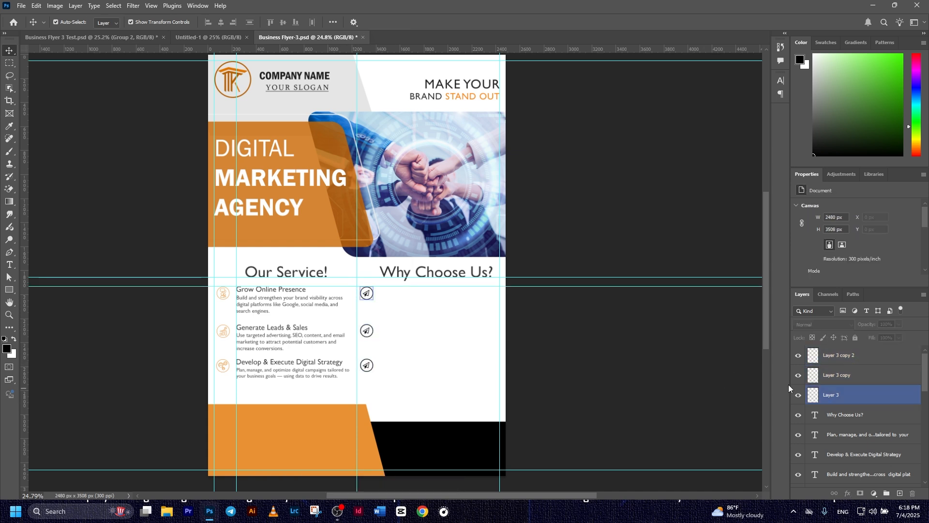
Group the three paper-plane icon layers
click(701, 363)
click(866, 380)
click(622, 375)
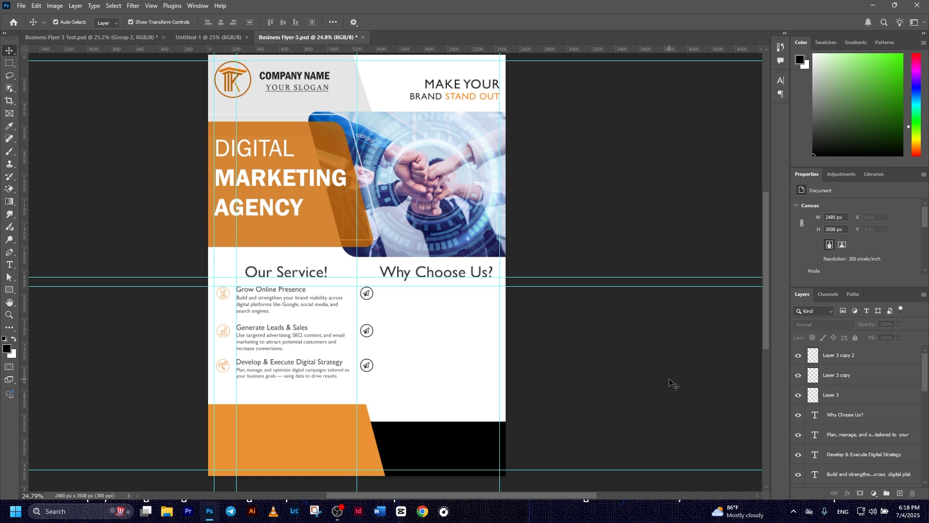
click(849, 395)
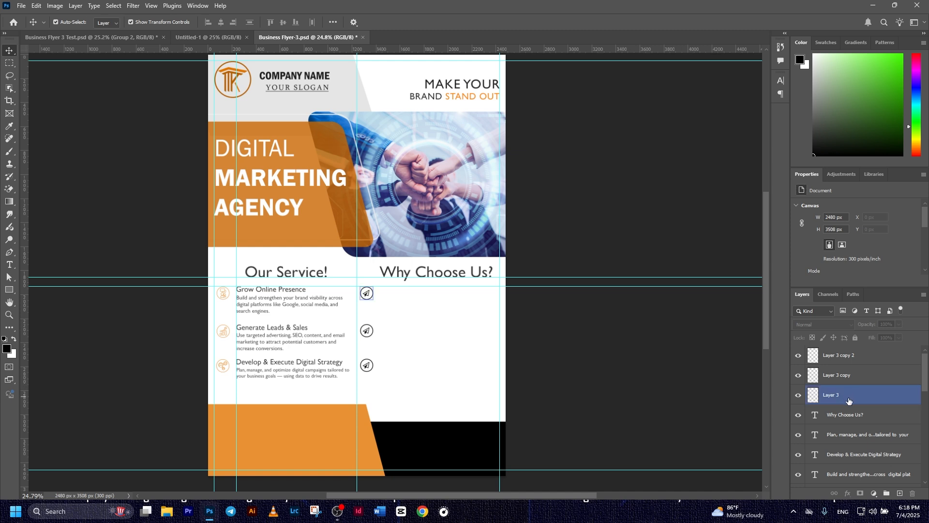
shift+click(846, 361)
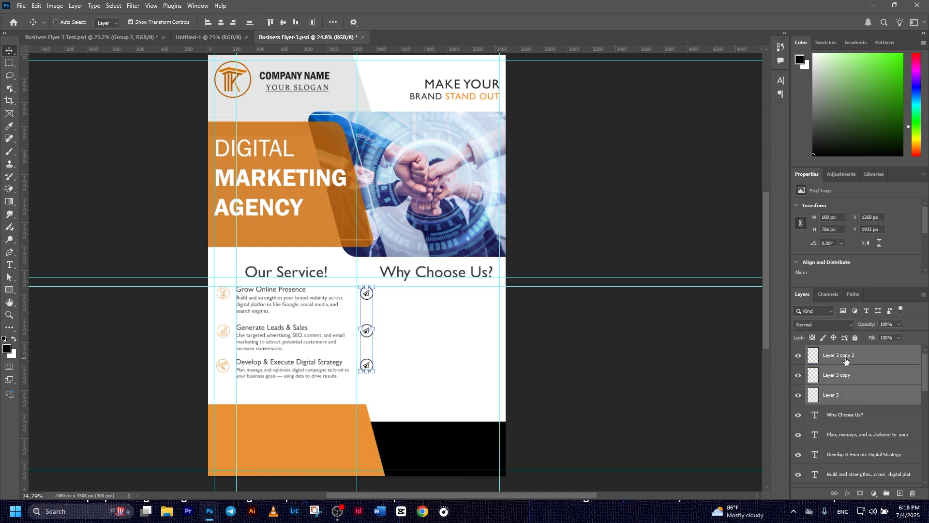
key(ctrl+g)
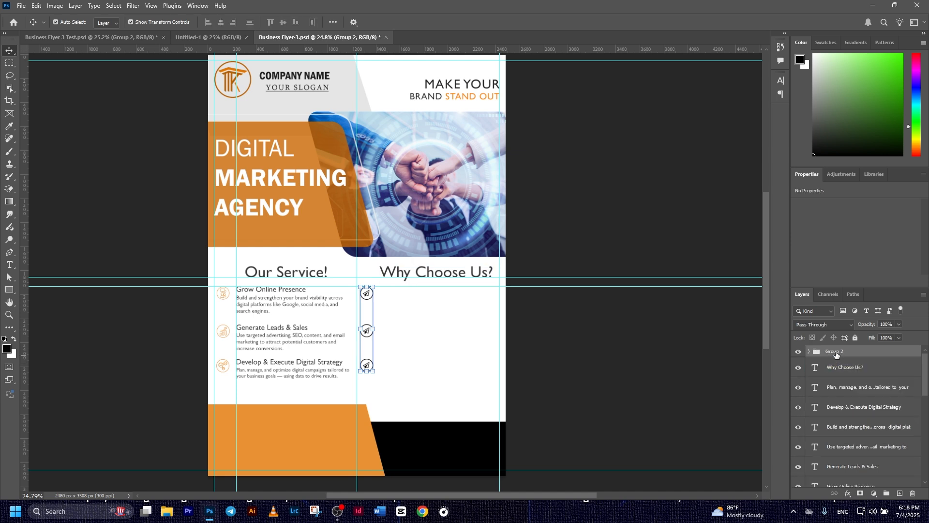
Apply a Color Overlay in the flyer's orange to the paper-plane icon group, with Normal blending and 100% opacity
click(848, 493)
click(859, 454)
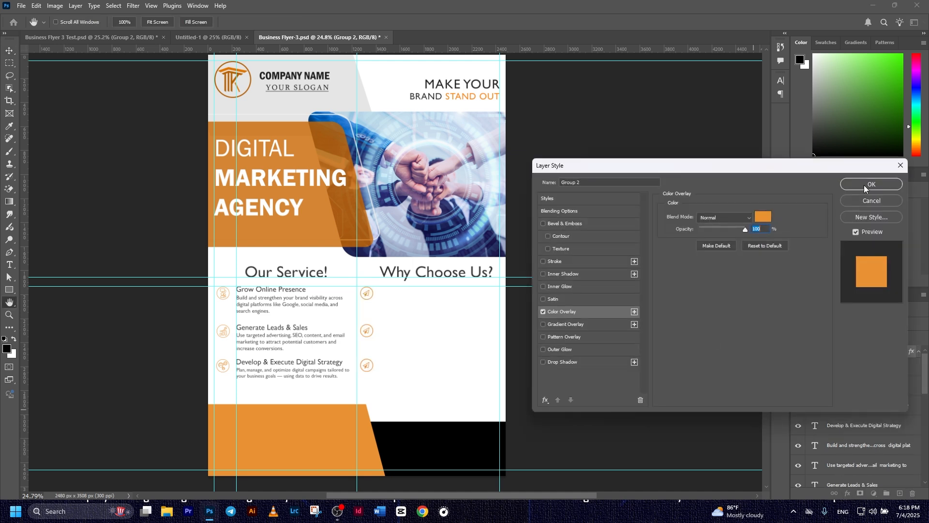
click(864, 187)
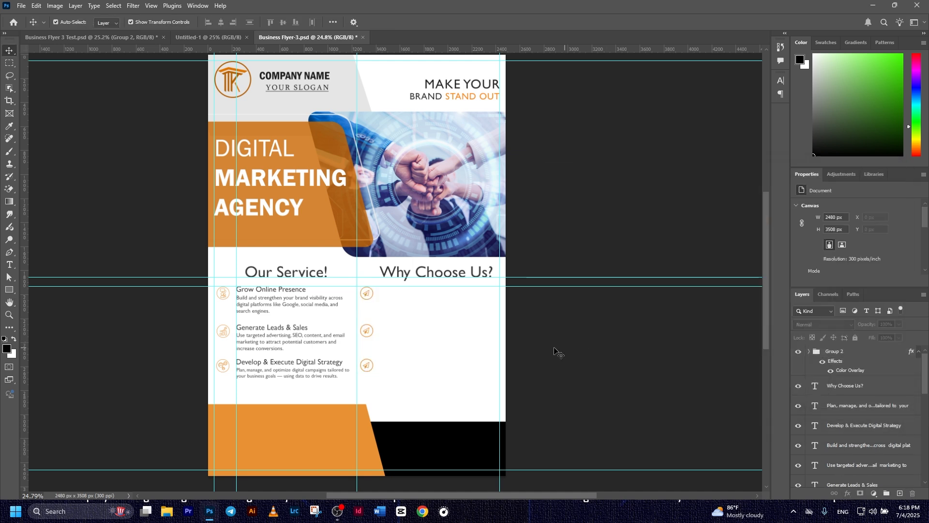
Place the 15 pt title "Proven Results" and its description from the Business Flyer 3 Test document beside the first paper-plane icon
drag(400, 289, 407, 288)
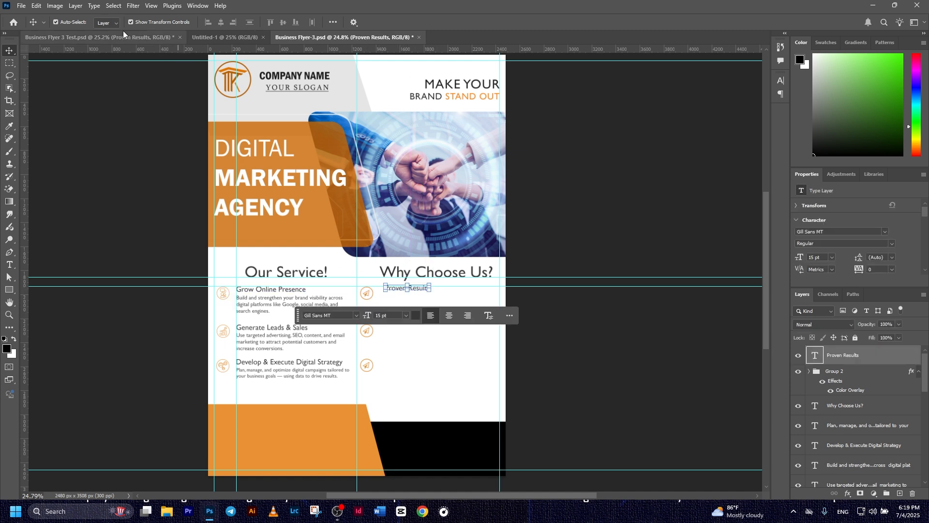
click(123, 37)
drag(396, 285, 428, 301)
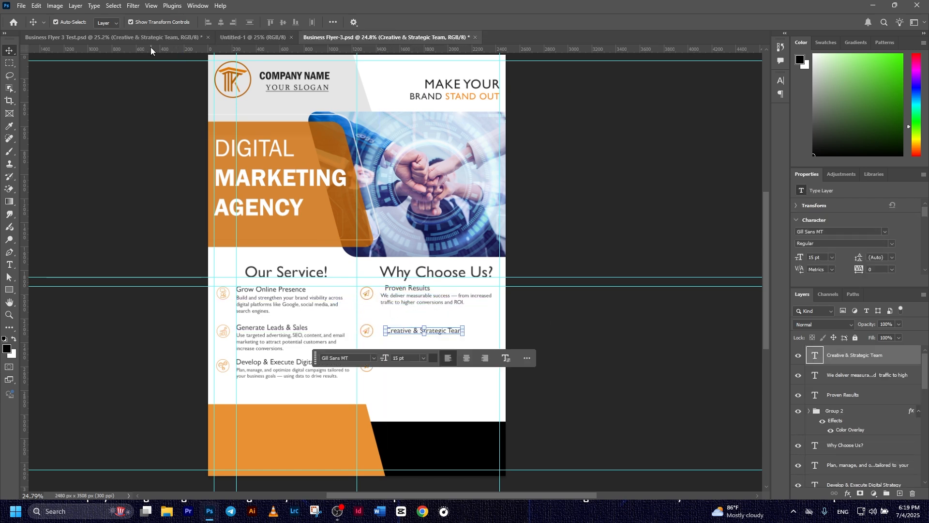
Bring in the "Creative & Strategic Team" and "Full-Service Support" texts from the test document and place them beside the second and third icons
click(150, 38)
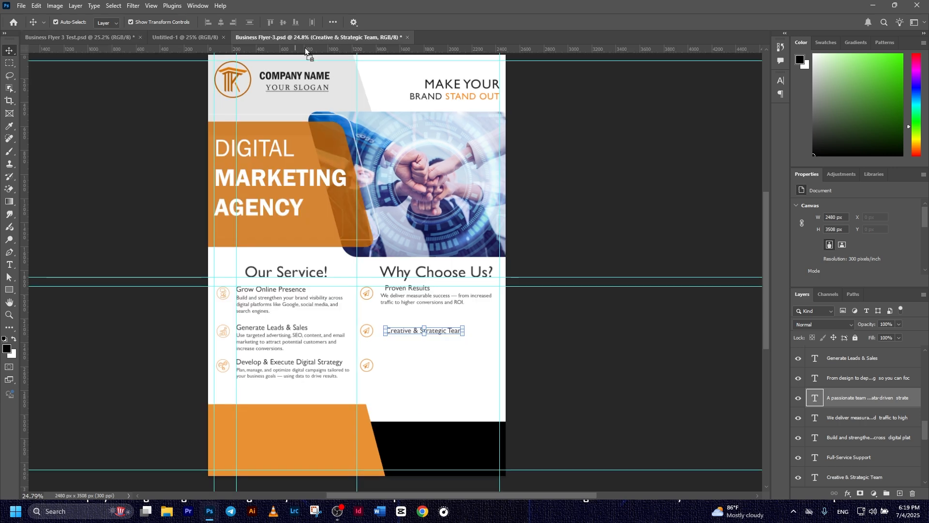
drag(305, 48, 423, 348)
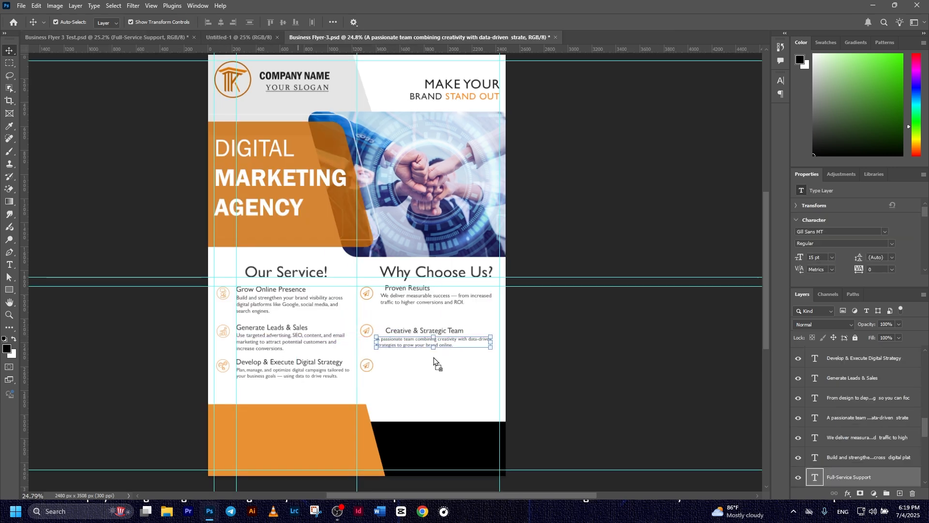
drag(435, 362, 408, 363)
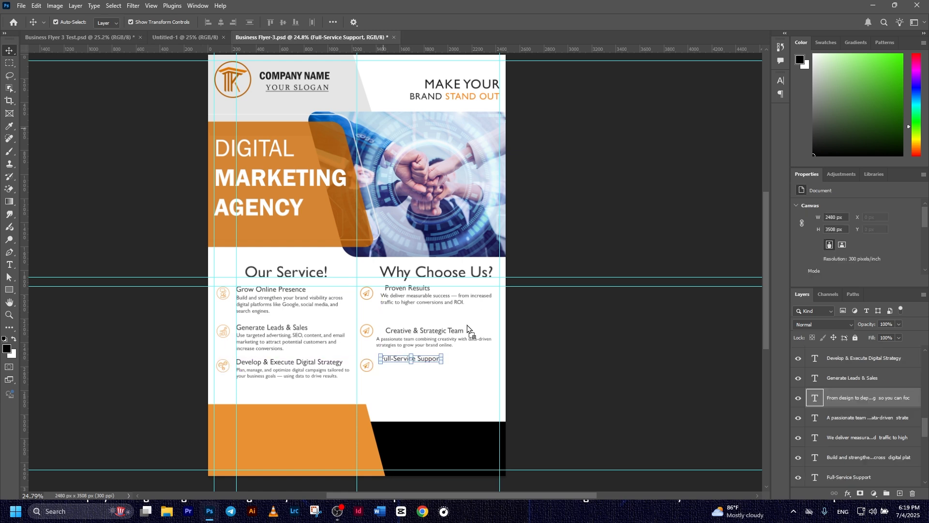
drag(469, 327, 479, 368)
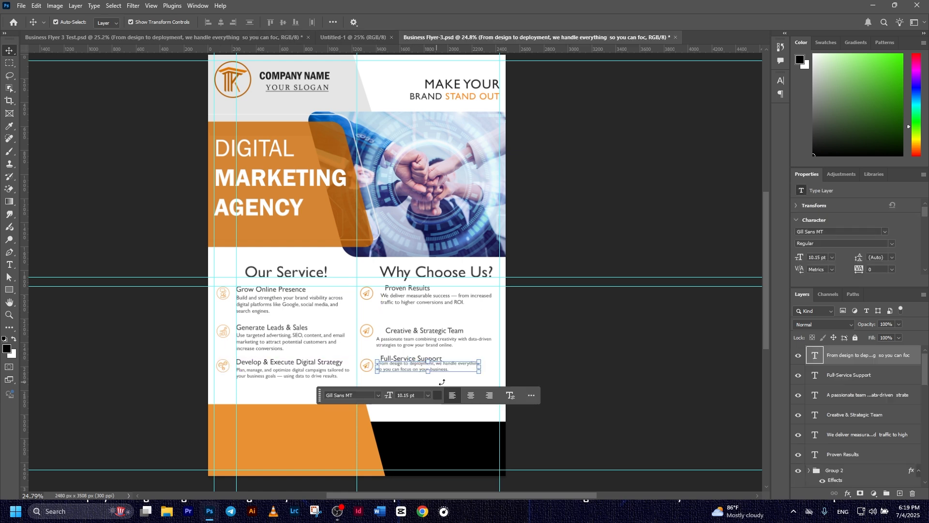
Line up the left edges of the three "Why Choose Us?" titles and descriptions and group them
drag(404, 334, 399, 330)
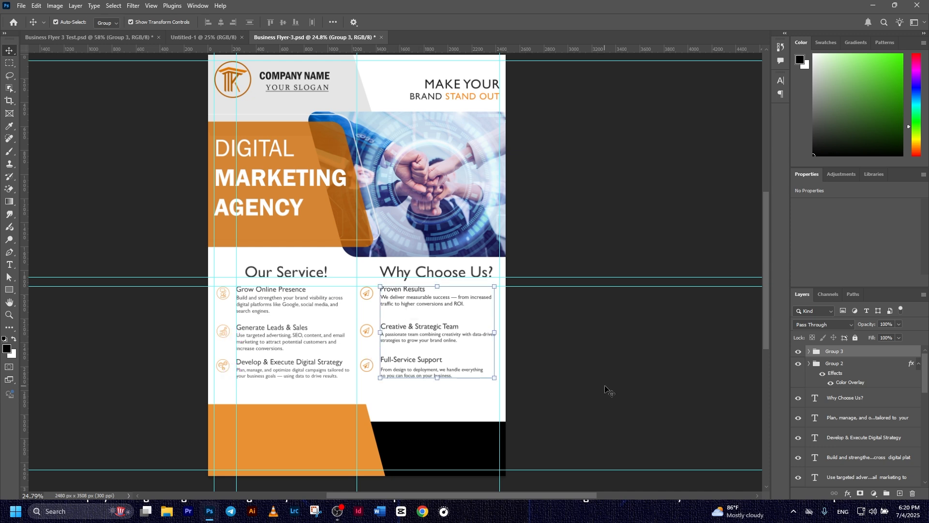
click(546, 356)
Nudge the "Why Choose Us?" heading slightly to the right and save the document
mouse_move(398, 278)
mouse_down()
mouse_move(409, 278)
mouse_move(401, 280)
mouse_up()
click(574, 370)
key(ctrl+s)
scroll(573, 366, down, 1)
scroll(572, 367, up, 2)
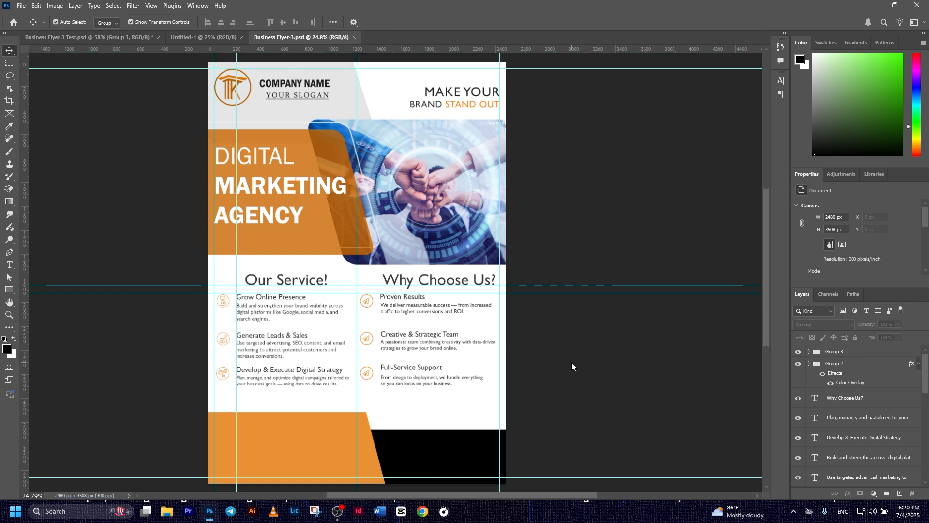
Group the service text layers and include the "Why Choose Us?" heading in the group holding its titles and descriptions
click(478, 347)
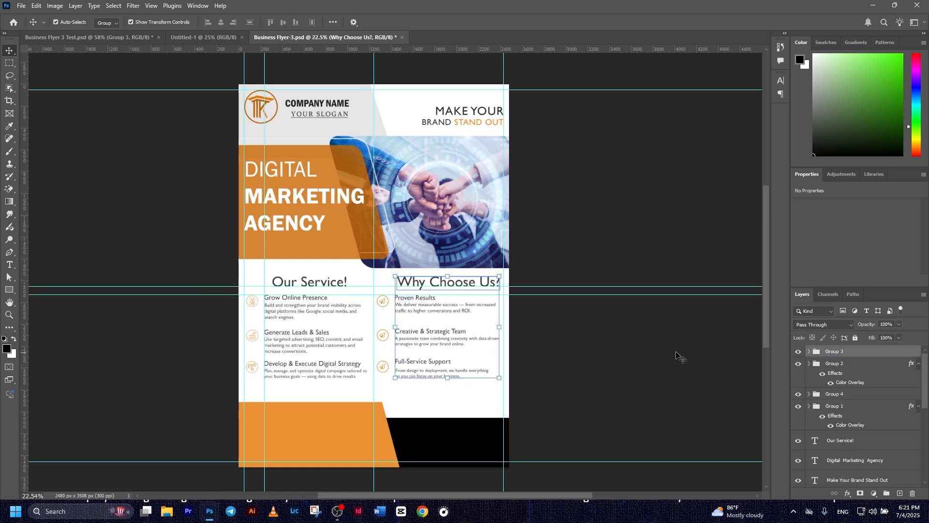
click(676, 355)
click(428, 310)
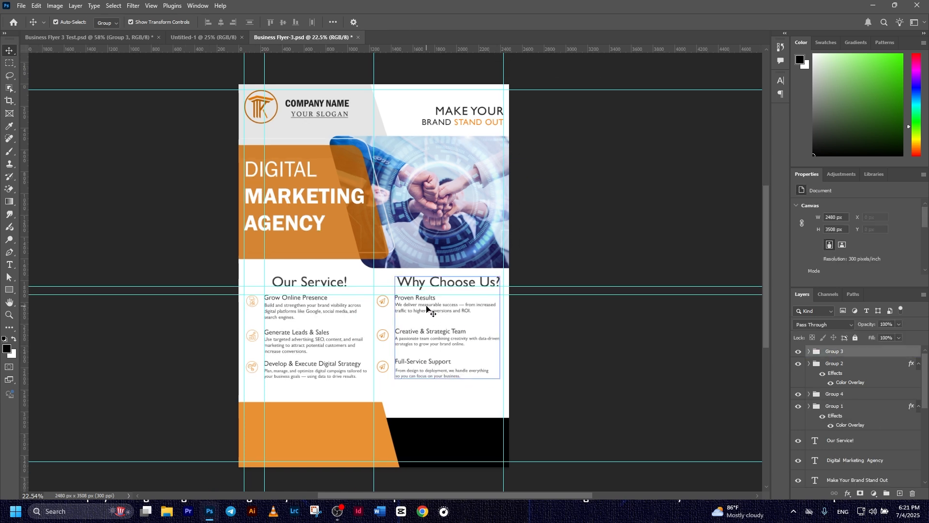
click(650, 368)
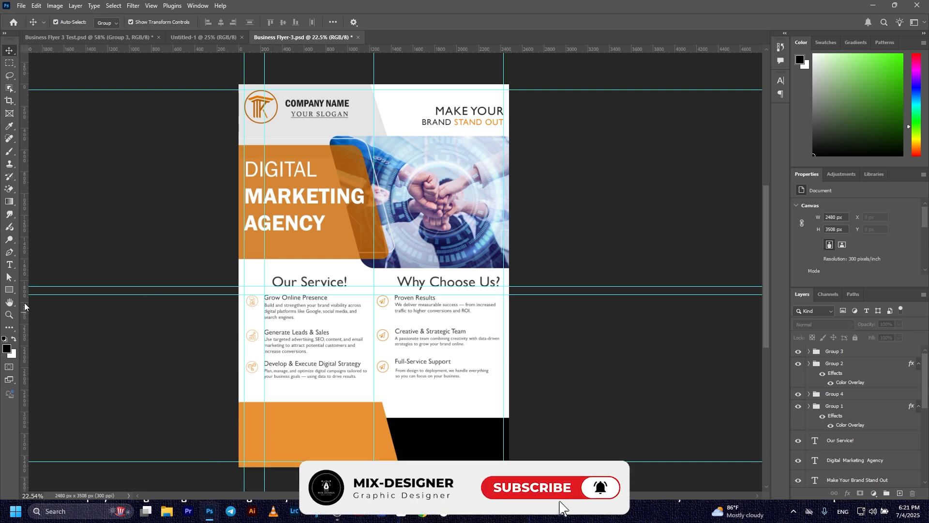
Add the bold heading "CONTACT US" in 20.64 pt near the upper edge of the orange footer shape
click(9, 264)
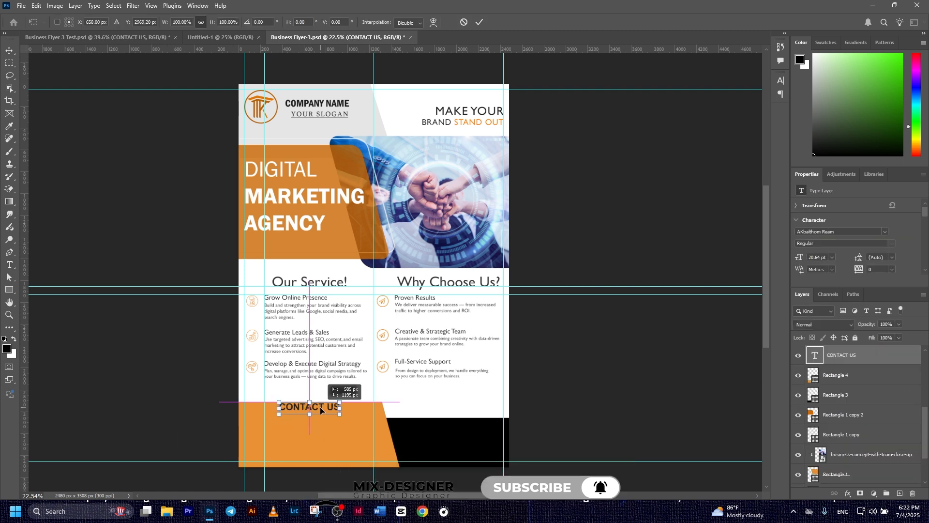
drag(304, 411, 320, 411)
click(480, 28)
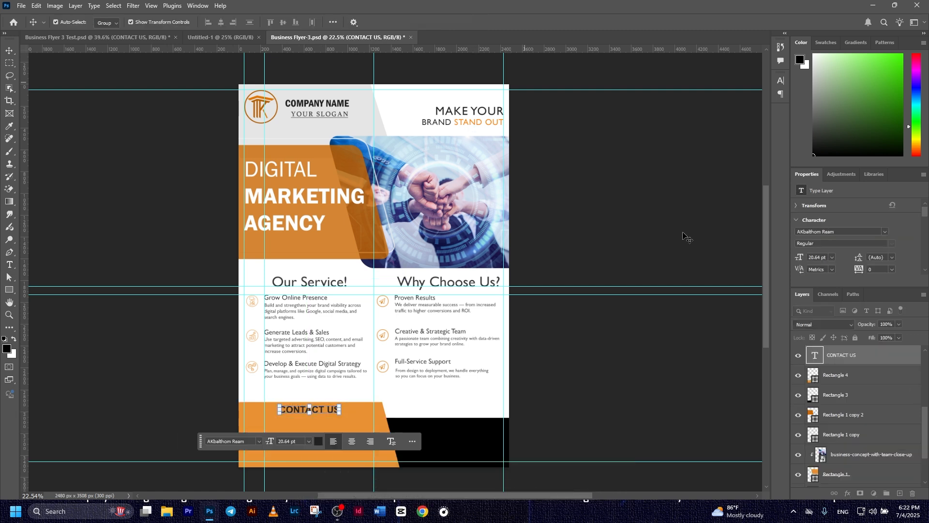
Shift the "CONTACT US" heading slightly left within the orange footer
click(688, 238)
scroll(681, 254, down, 1)
scroll(299, 410, up, 3)
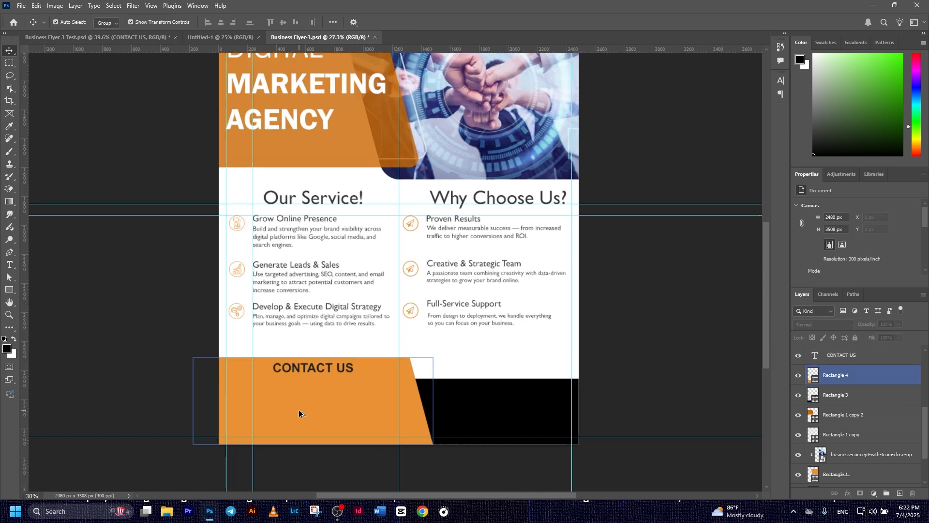
double_click(301, 368)
click(642, 352)
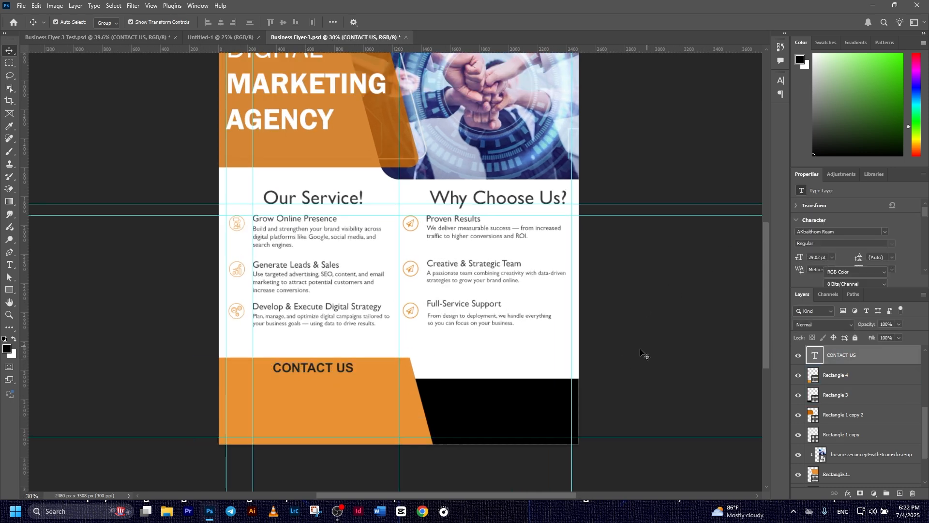
scroll(529, 362, down, 2)
drag(352, 368, 347, 369)
click(694, 366)
scroll(467, 274, down, 2)
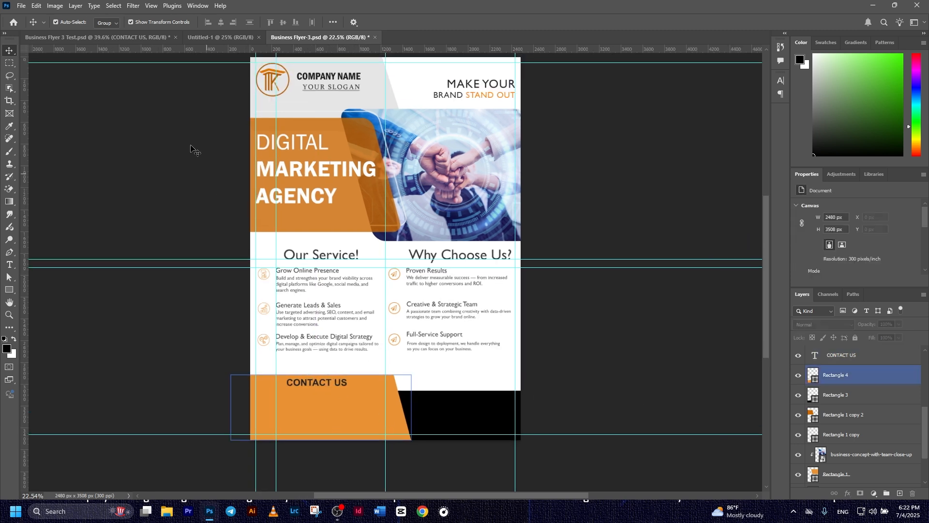
Add the circular person, paper-plane and LinkedIn icons in a column near the left edge of the orange footer
scroll(327, 424, up, 3)
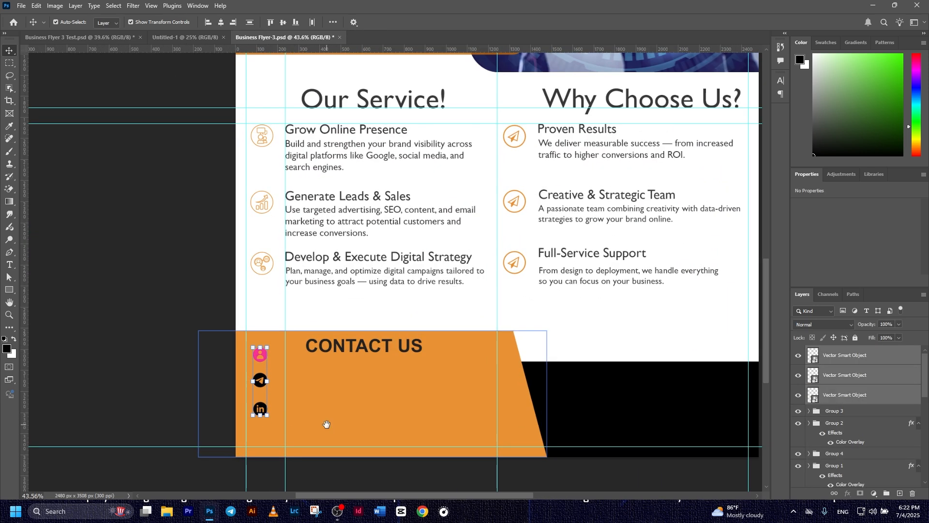
drag(326, 424, 297, 377)
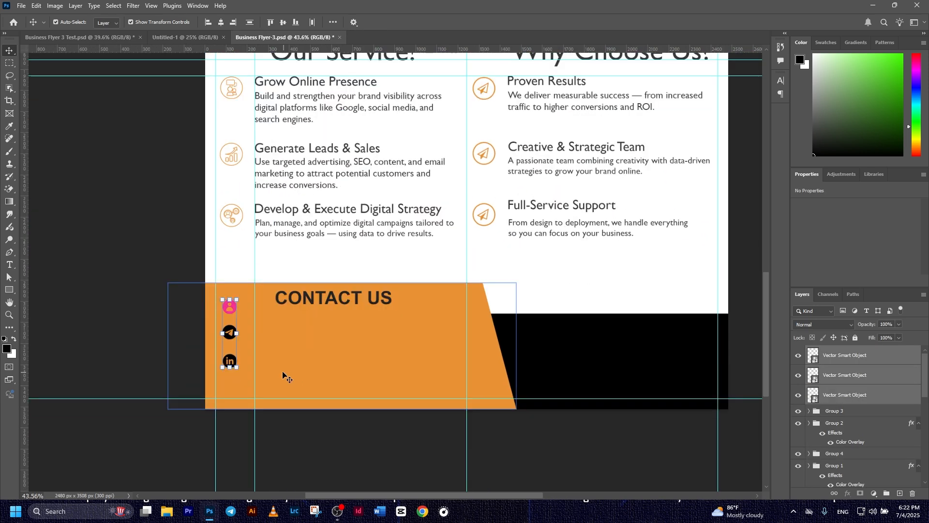
drag(234, 312, 235, 323)
key(ctrl+z)
Move the three footer icons together about 59 px down and slightly right, below the level of the "CONTACT US" heading
click(233, 308)
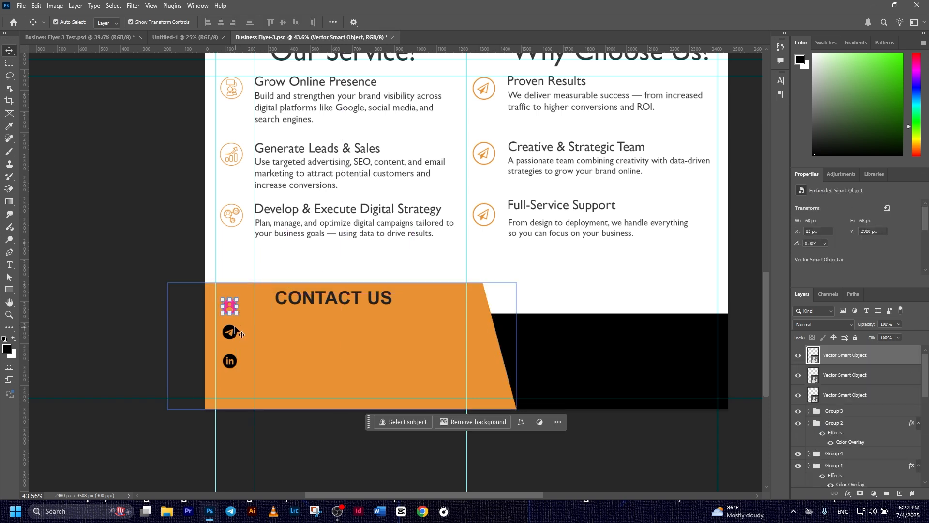
shift+click(234, 332)
shift+click(234, 360)
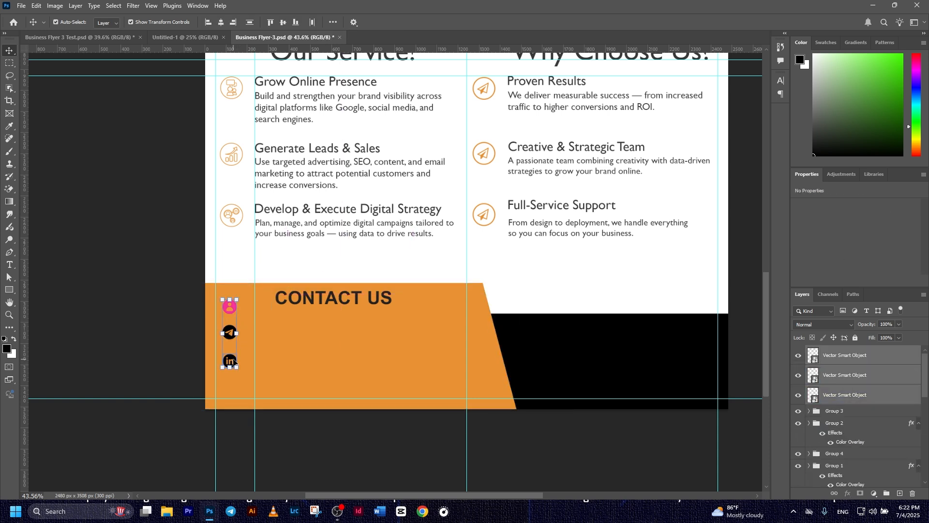
drag(233, 361, 235, 373)
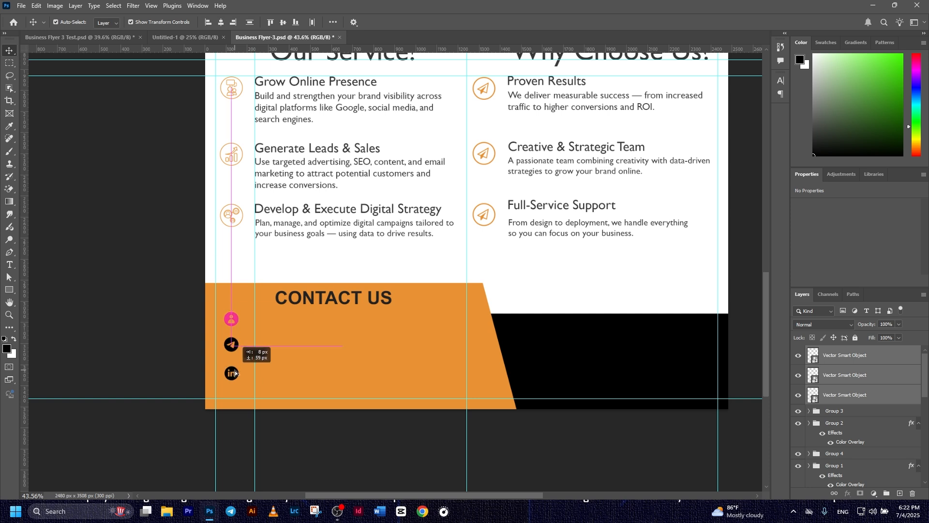
drag(235, 372, 238, 373)
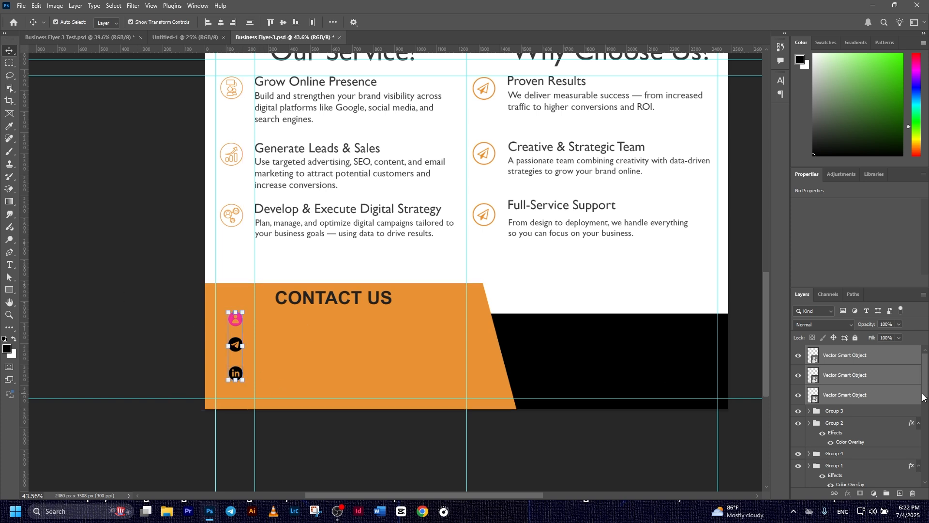